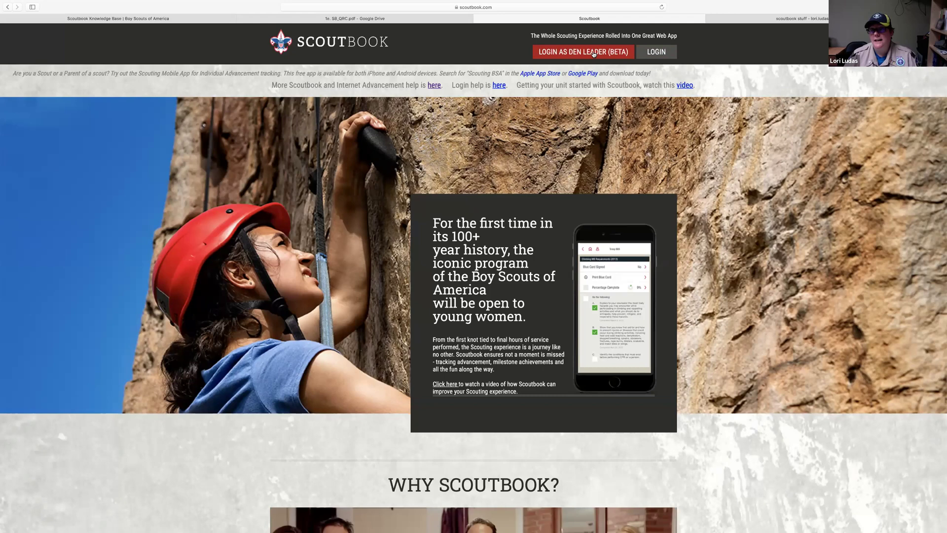
Sign in to Scoutbook with the saved username and password from the autofill list
{"action": "left_click", "coordinate": [652, 56]}
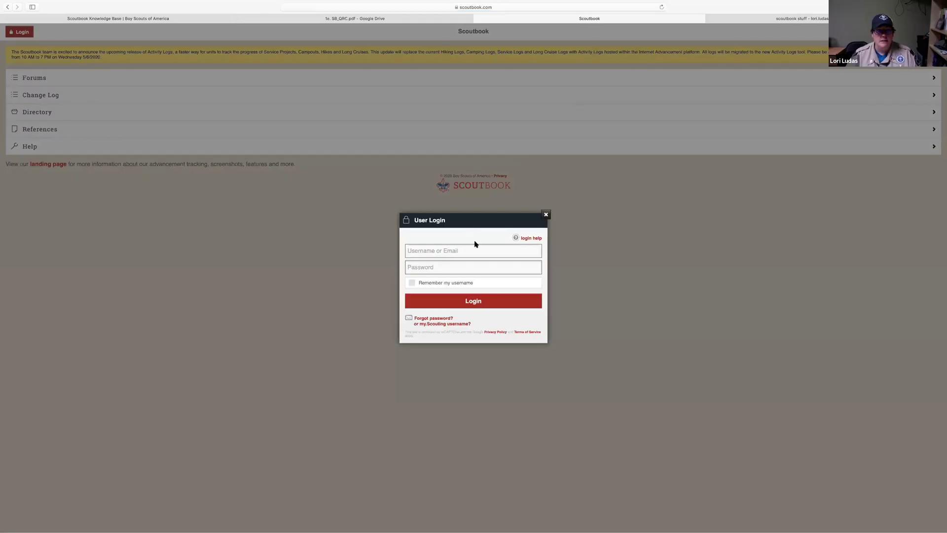
{"action": "left_click", "coordinate": [473, 247]}
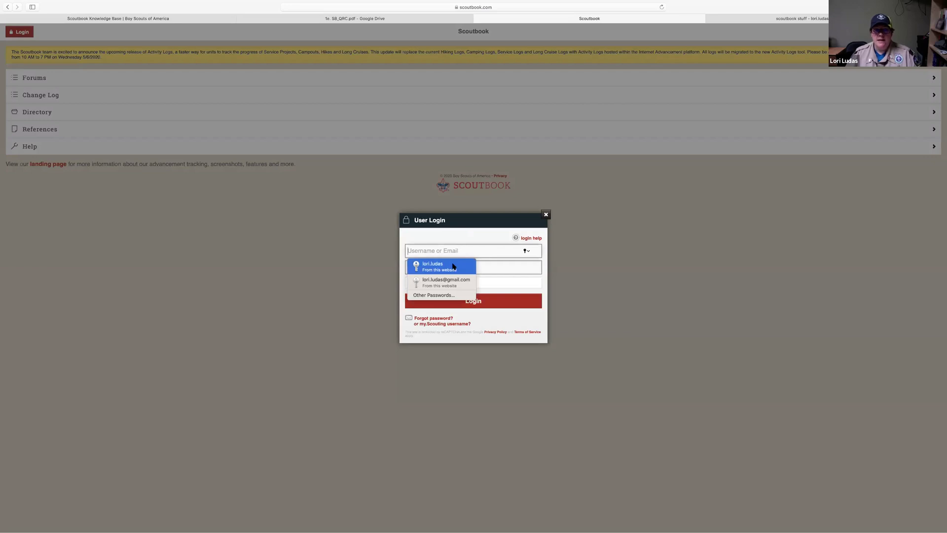
{"action": "left_click", "coordinate": [453, 267]}
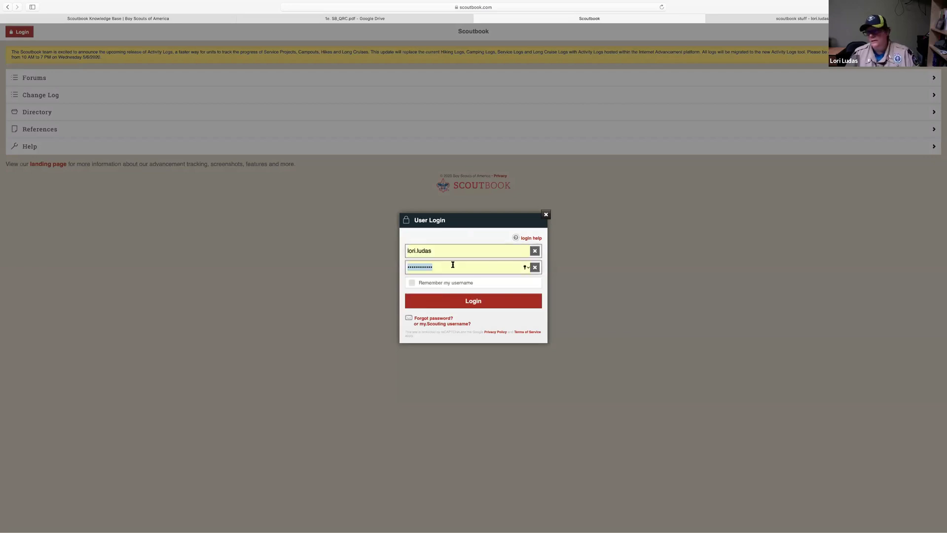
{"action": "left_click", "coordinate": [454, 302]}
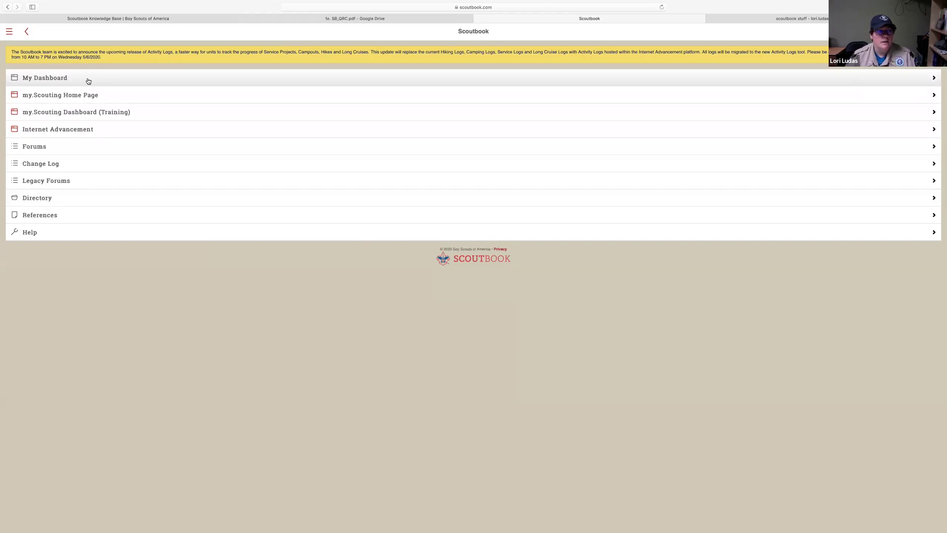
{"action": "left_click", "coordinate": [88, 81]}
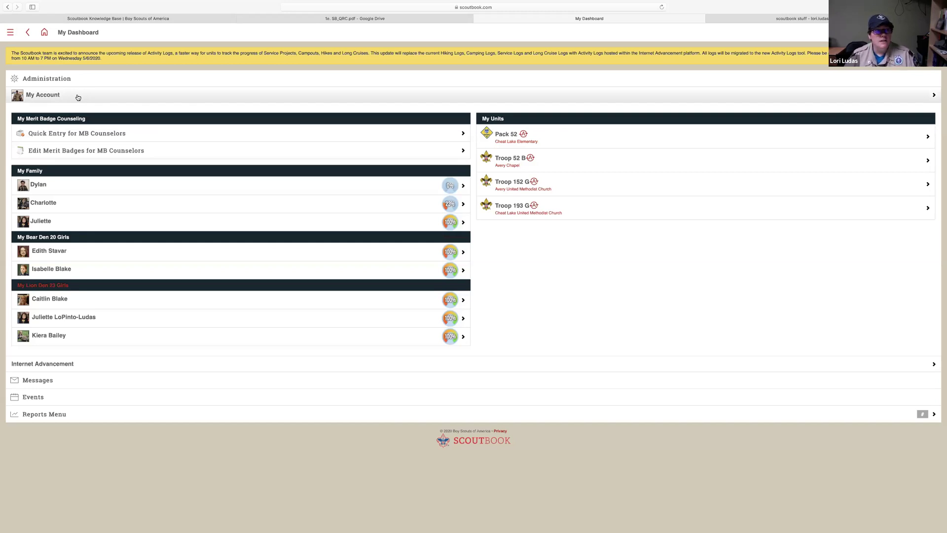
Open the My Account page, with its profile settings and service, camping and hiking logs
{"action": "left_click", "coordinate": [77, 97]}
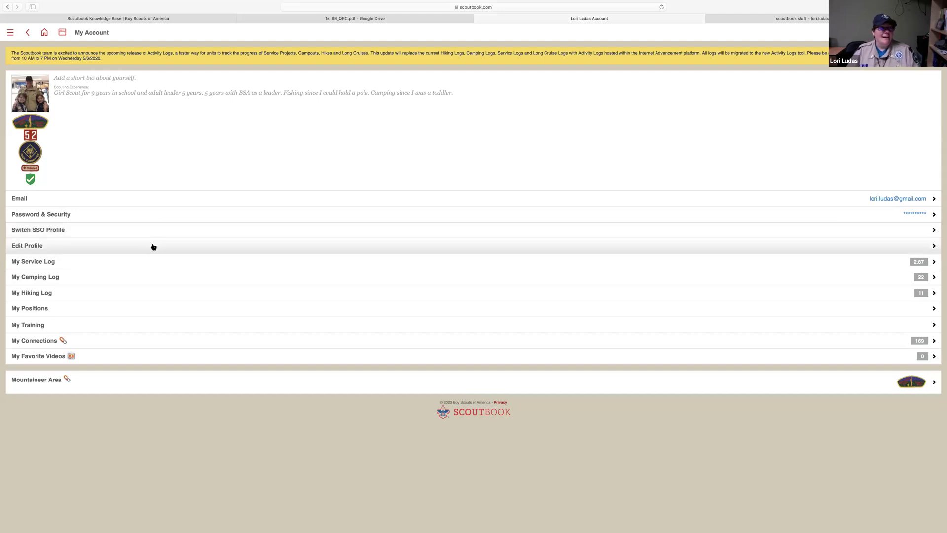
{"action": "left_click", "coordinate": [153, 246]}
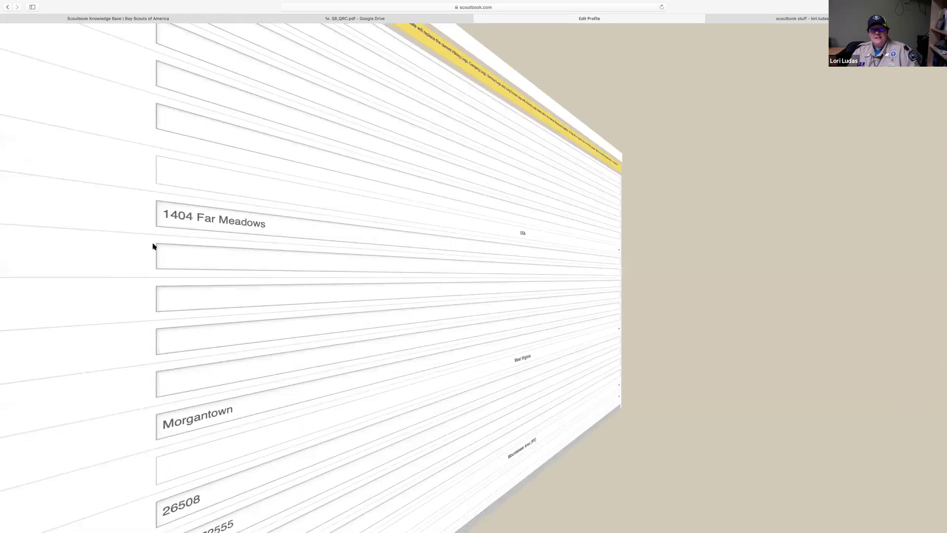
Keep Verizon as the profile's mobile carrier and save the profile with Update
{"action": "scroll", "coordinate": [346, 269], "scroll_direction": "down", "scroll_amount": 4}
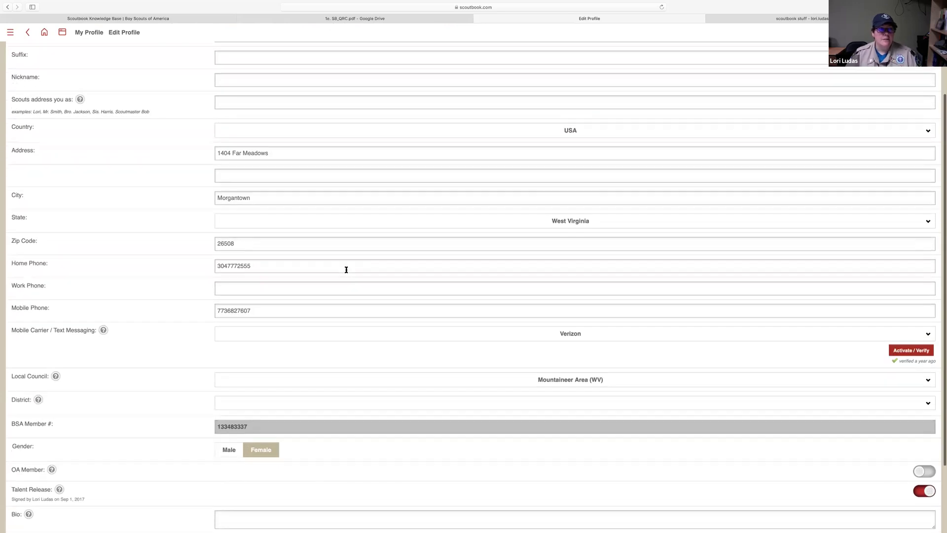
{"action": "scroll", "coordinate": [345, 270], "scroll_direction": "up", "scroll_amount": 4}
{"action": "scroll", "coordinate": [342, 262], "scroll_direction": "down", "scroll_amount": 2}
{"action": "scroll", "coordinate": [342, 262], "scroll_direction": "down", "scroll_amount": 3}
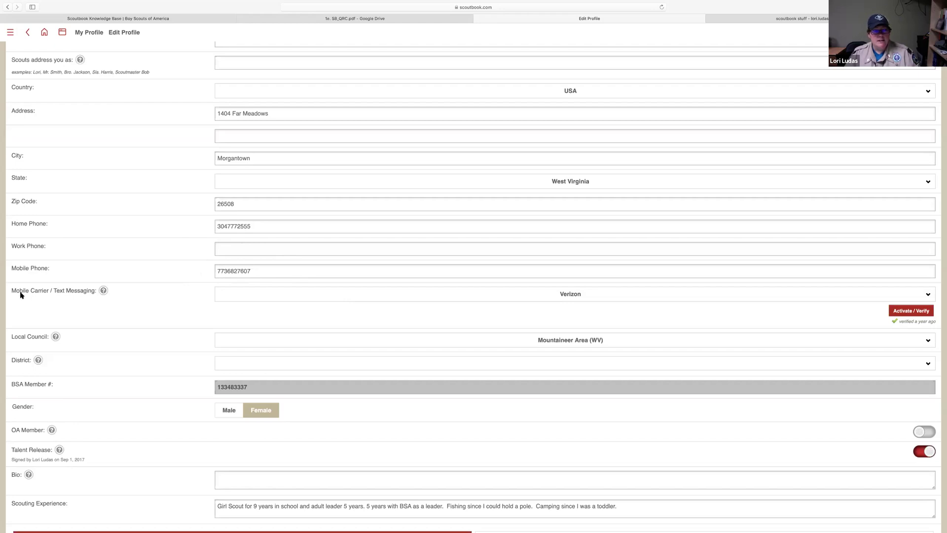
{"action": "left_click", "coordinate": [329, 296]}
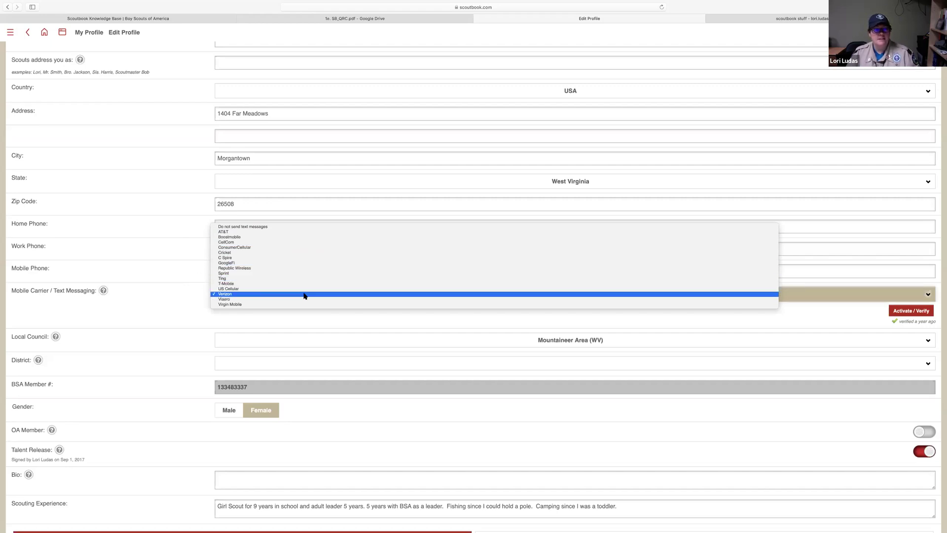
{"action": "left_click", "coordinate": [306, 295]}
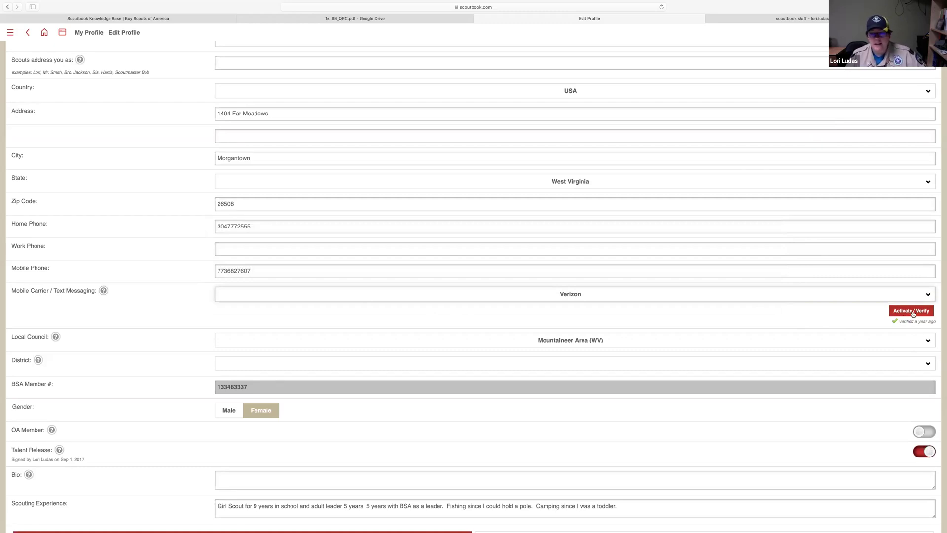
{"action": "scroll", "coordinate": [913, 313], "scroll_direction": "up", "scroll_amount": 1}
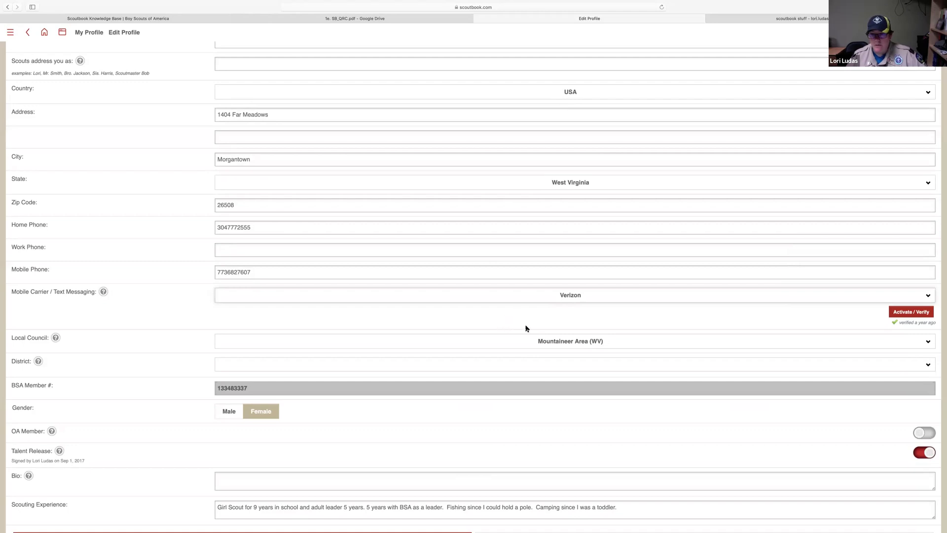
{"action": "scroll", "coordinate": [297, 439], "scroll_direction": "down", "scroll_amount": 1}
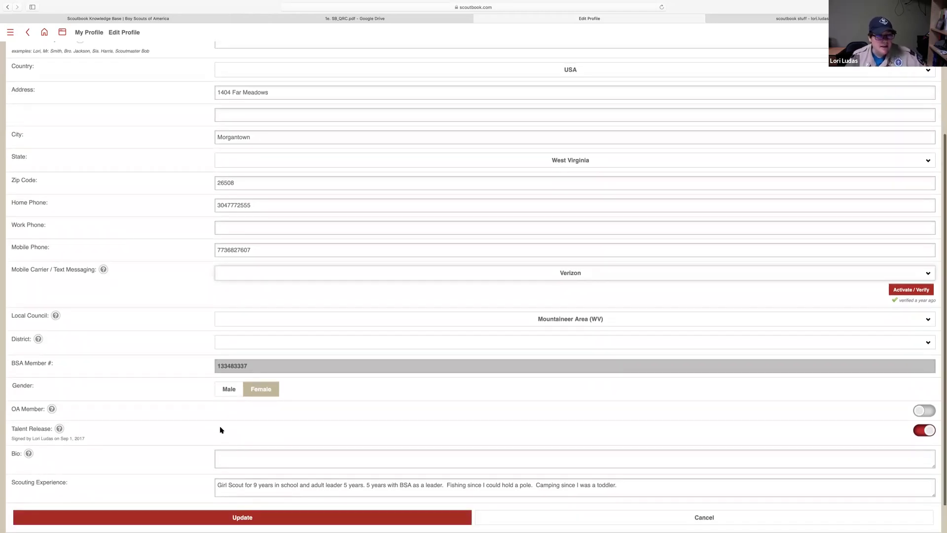
{"action": "scroll", "coordinate": [221, 430], "scroll_direction": "down", "scroll_amount": 2}
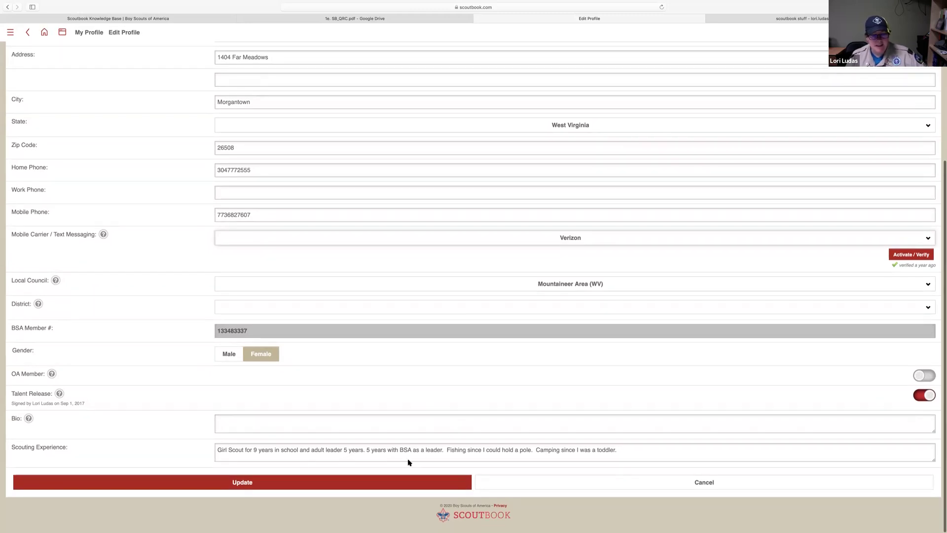
{"action": "left_click", "coordinate": [274, 483]}
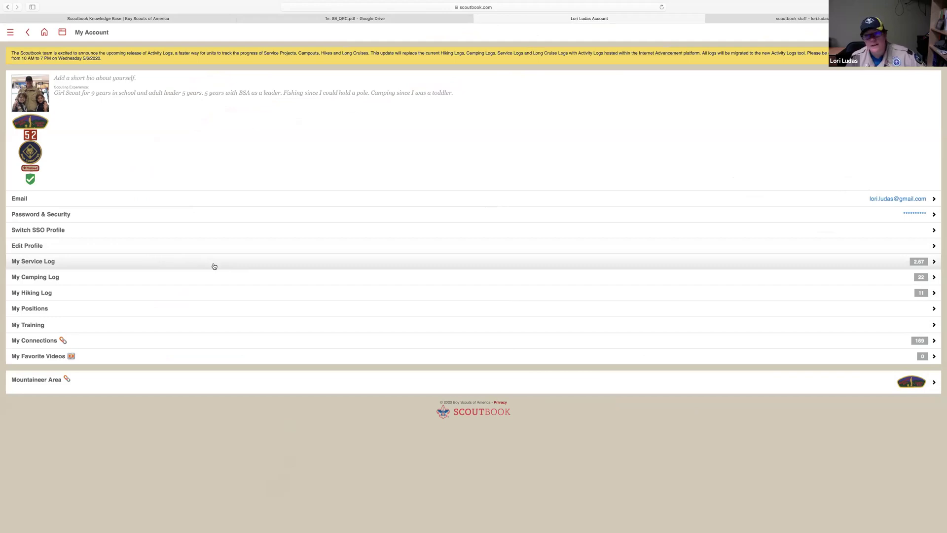
View the WV/Camp Mountaineer trip in My Camping Log, cancel without changes, and return home
{"action": "left_click", "coordinate": [171, 277]}
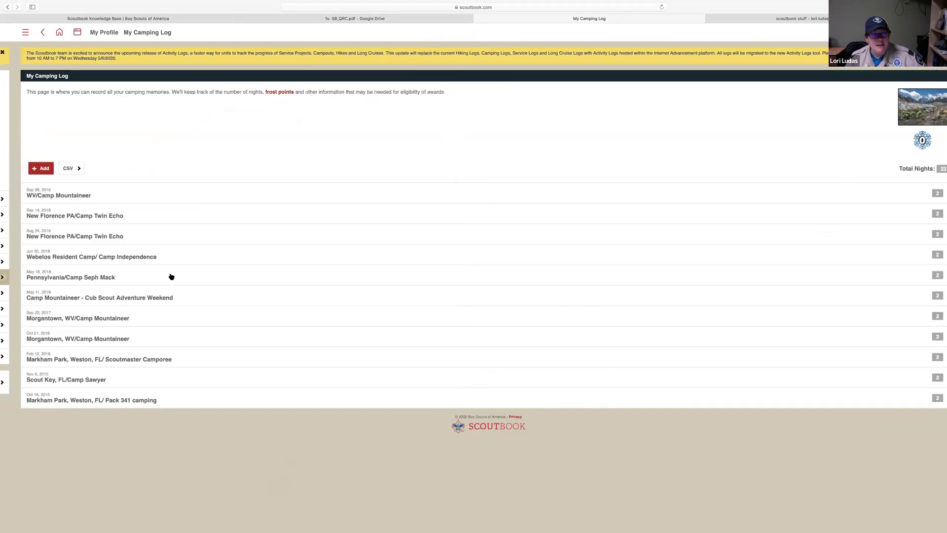
{"action": "left_click", "coordinate": [240, 196]}
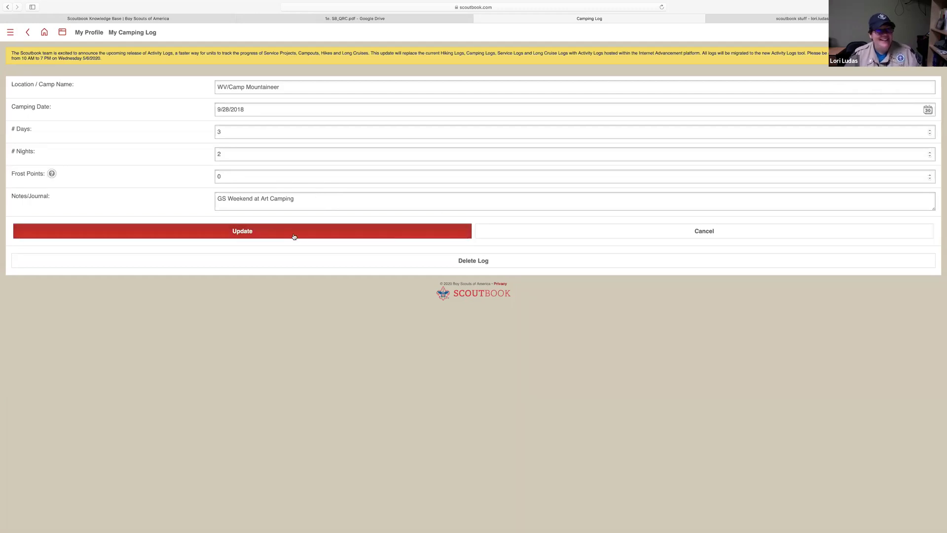
{"action": "left_click", "coordinate": [589, 238]}
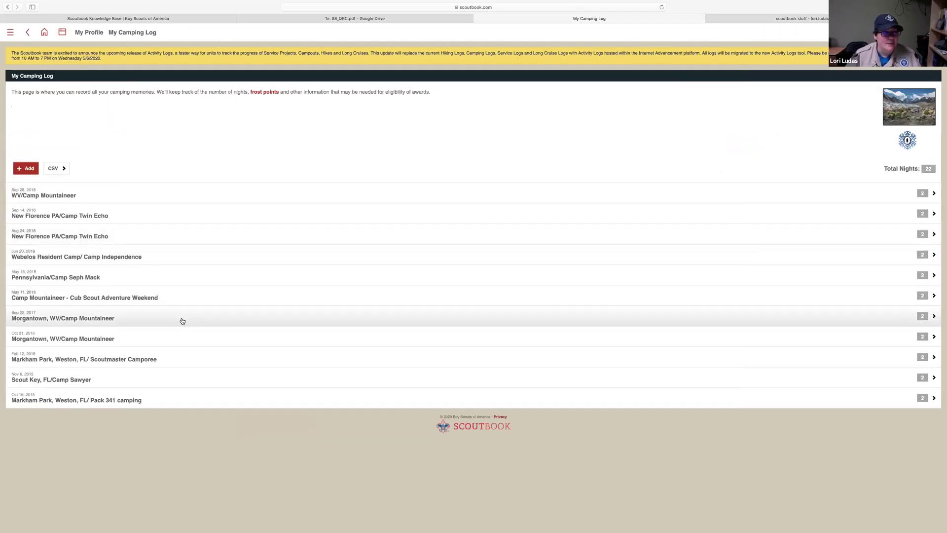
{"action": "left_click", "coordinate": [44, 32]}
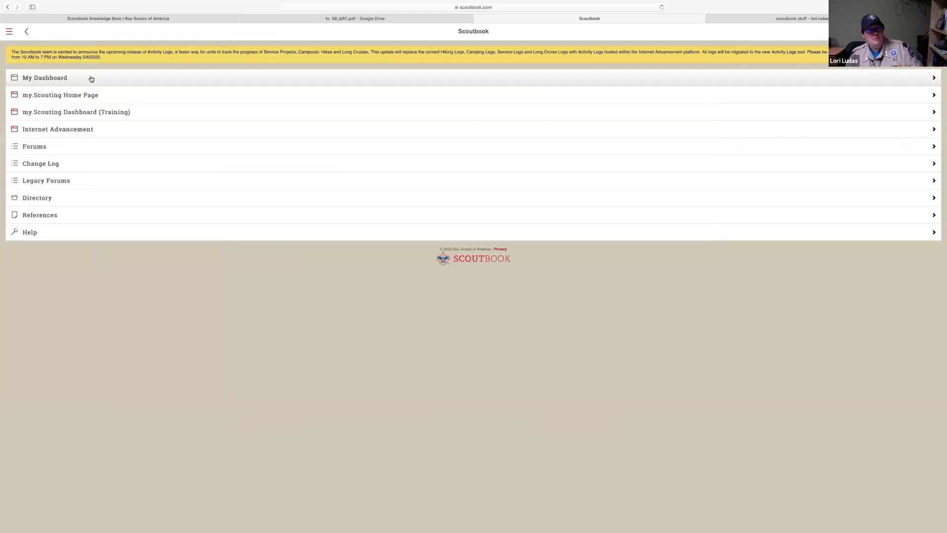
Go to Pack 52 under My Units and start adding a new Wolves den
{"action": "left_click", "coordinate": [92, 80]}
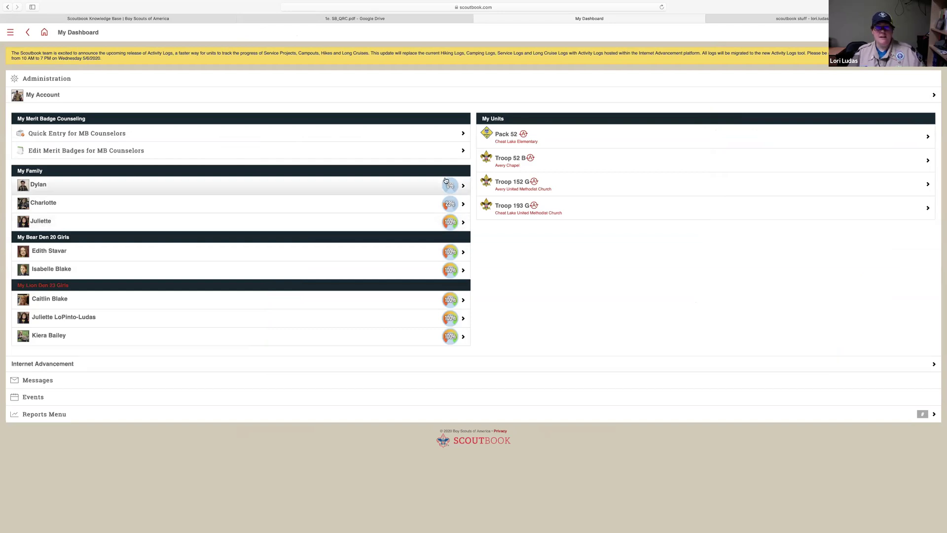
{"action": "left_click", "coordinate": [506, 137]}
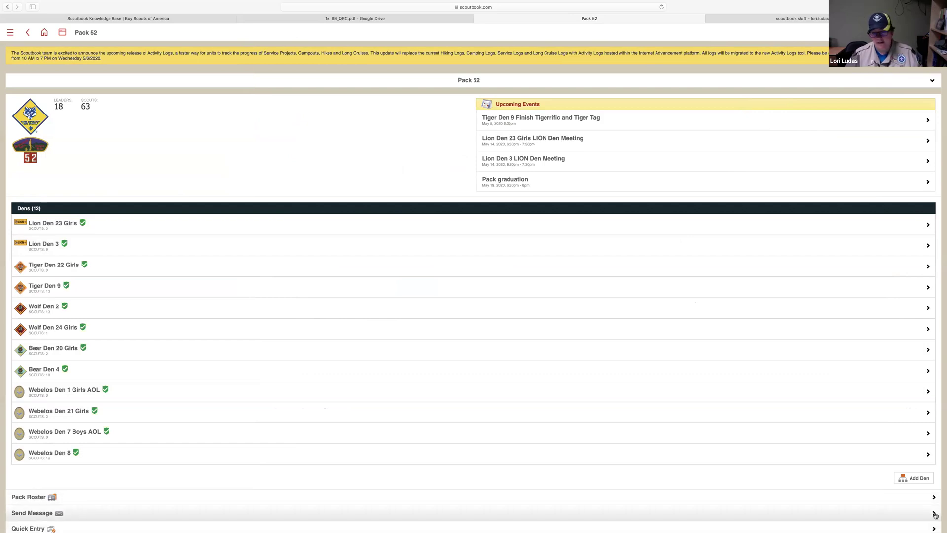
{"action": "left_click", "coordinate": [918, 479]}
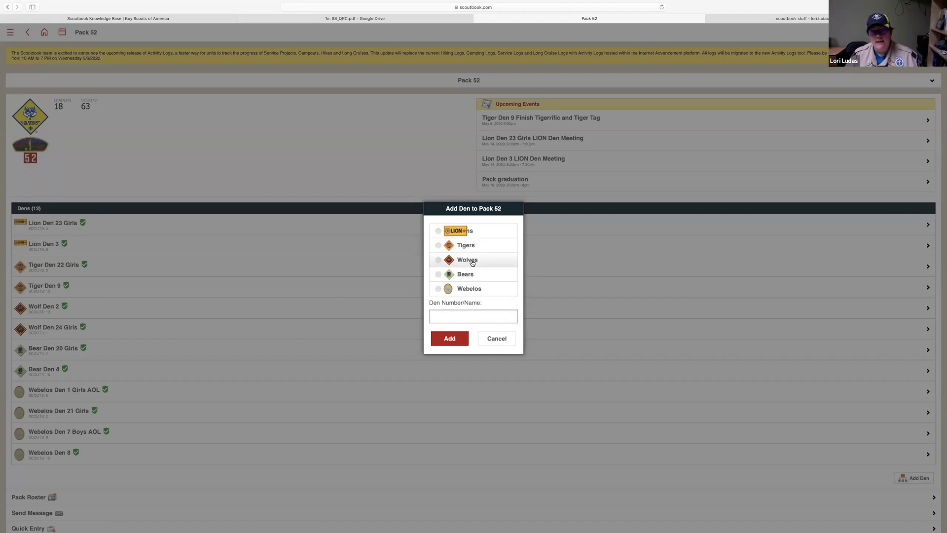
{"action": "left_click", "coordinate": [472, 262]}
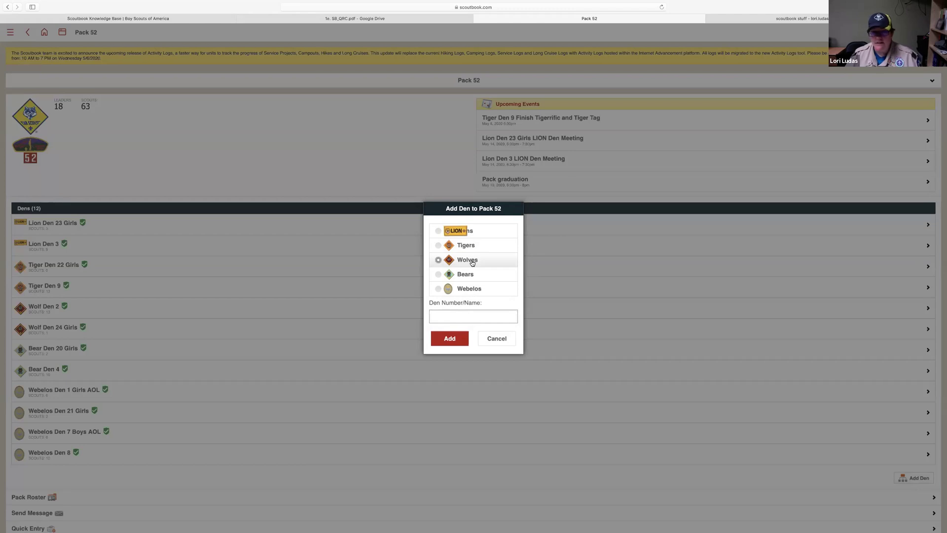
Enter den number 25, add Wolf Den 25, and open its den page
{"action": "left_click", "coordinate": [477, 316]}
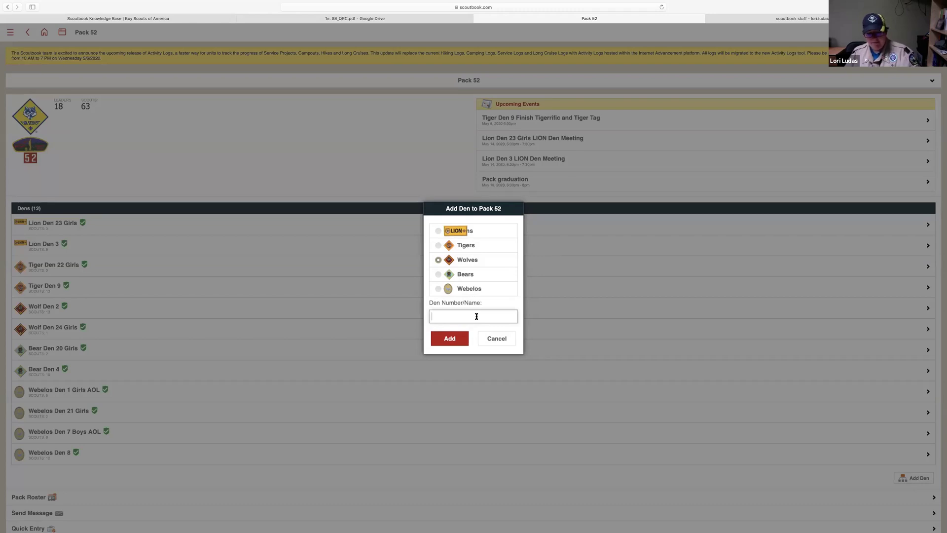
{"action": "type", "text": "25"}
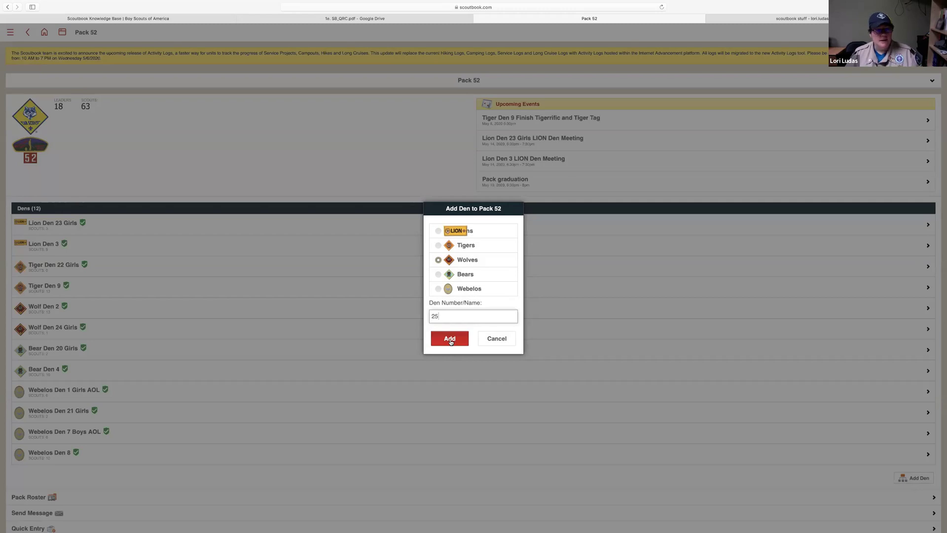
{"action": "left_click", "coordinate": [450, 339]}
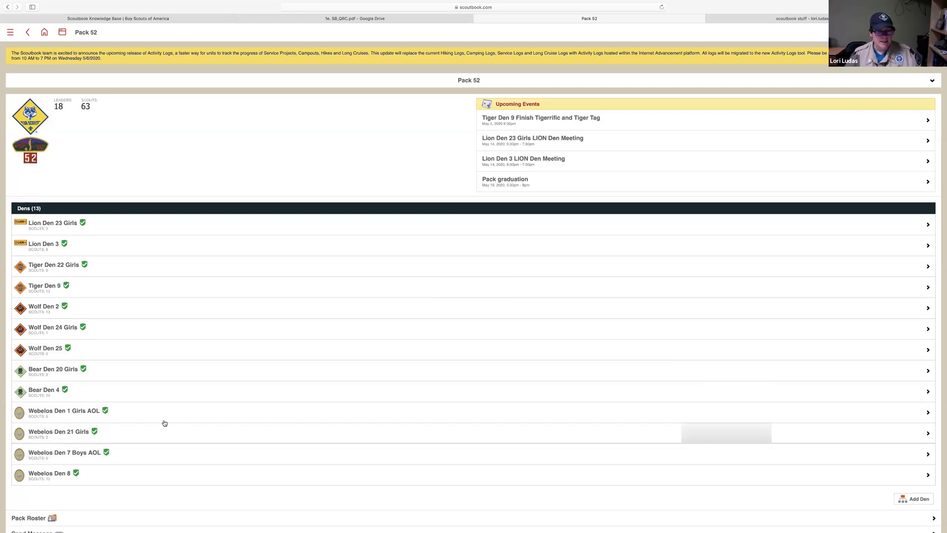
{"action": "left_click", "coordinate": [127, 354]}
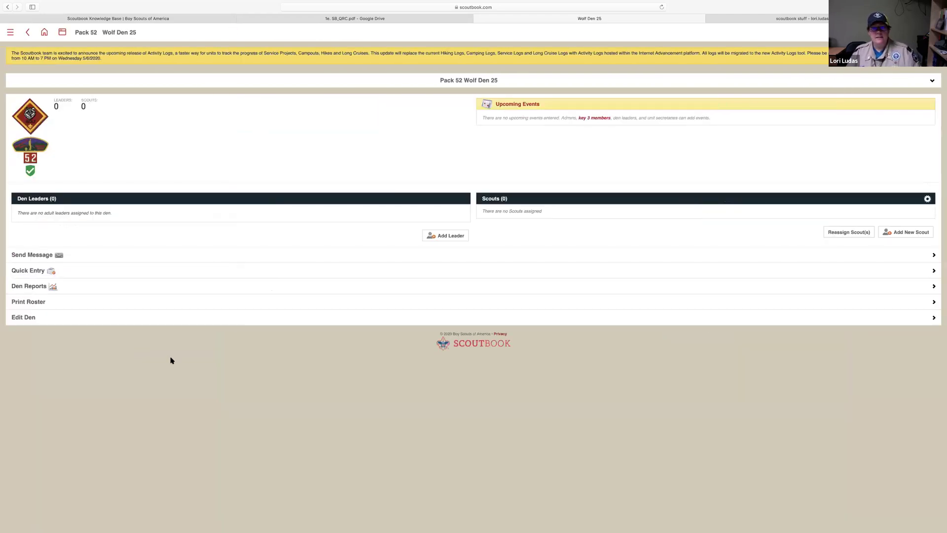
Disapprove Wolf Den 25 from its edit page and confirm the removal
{"action": "left_click", "coordinate": [194, 321]}
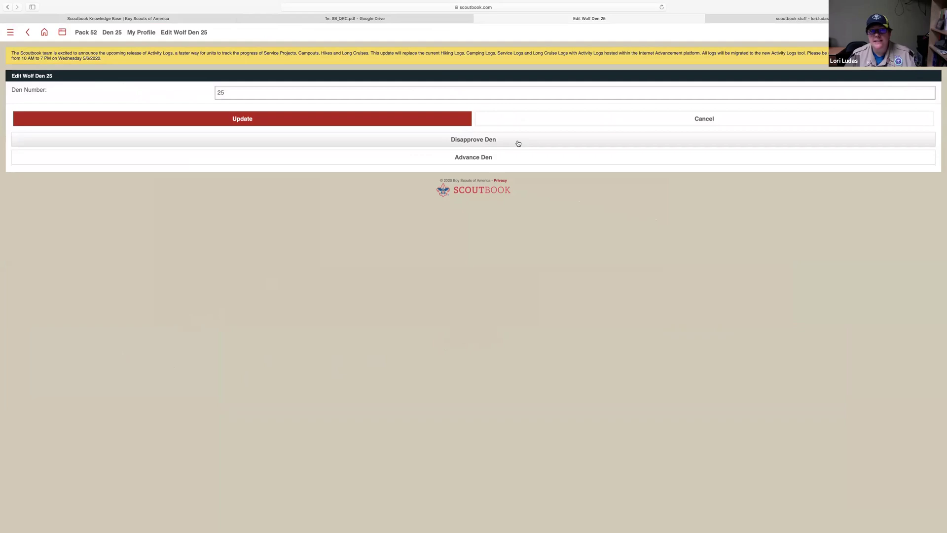
{"action": "left_click", "coordinate": [518, 143]}
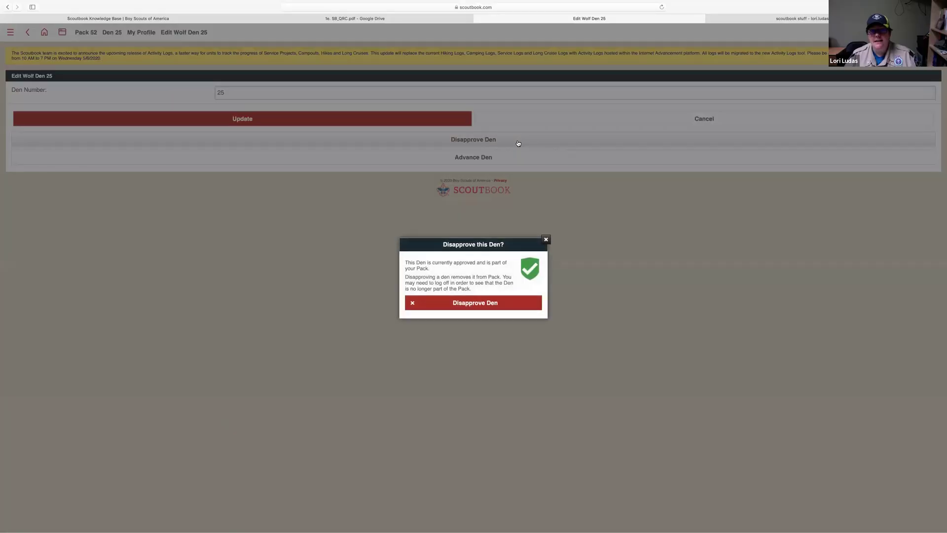
{"action": "left_click", "coordinate": [479, 304]}
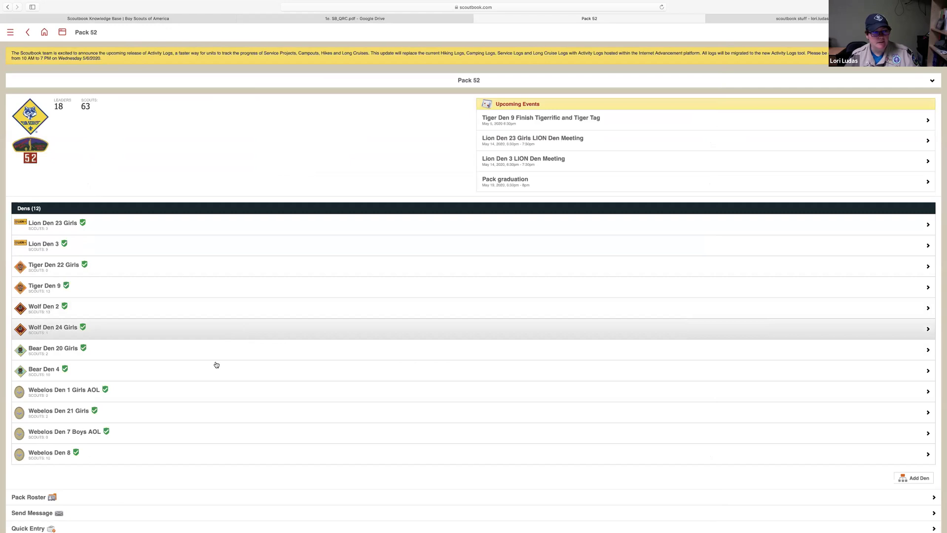
{"action": "scroll", "coordinate": [215, 376], "scroll_direction": "down", "scroll_amount": 3}
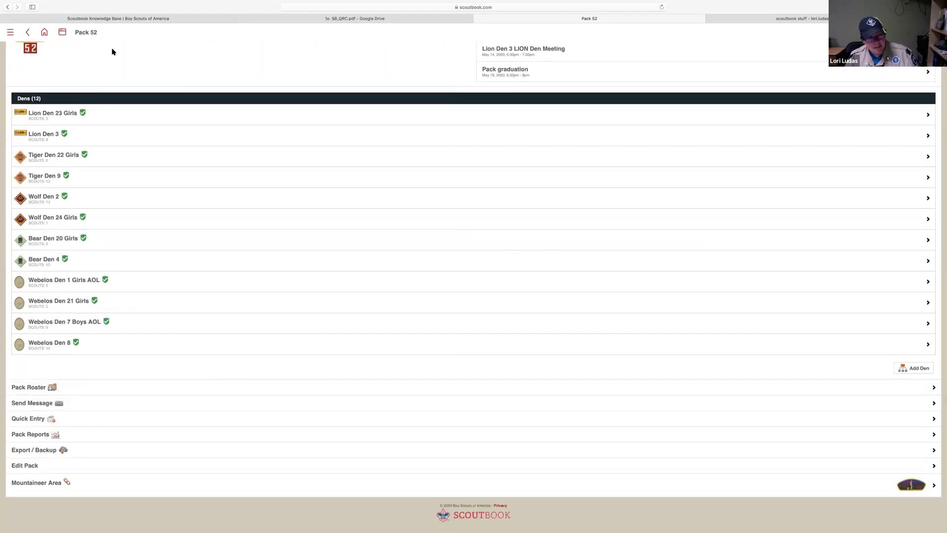
{"action": "left_click", "coordinate": [151, 391]}
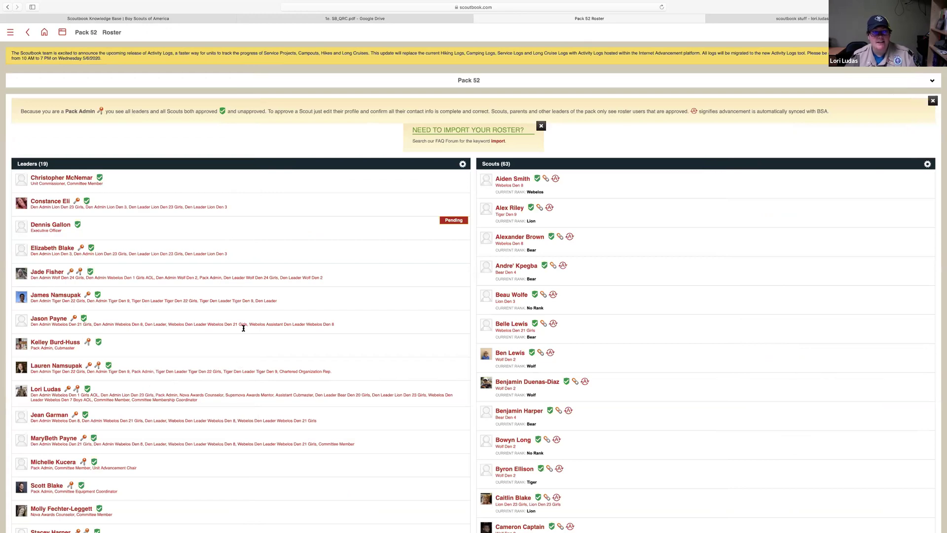
{"action": "scroll", "coordinate": [244, 306], "scroll_direction": "down", "scroll_amount": 3}
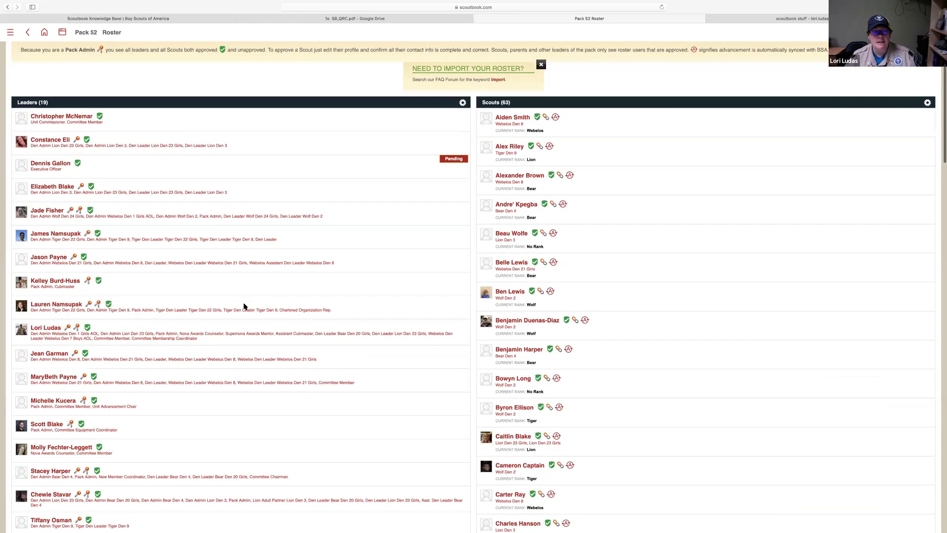
{"action": "scroll", "coordinate": [244, 307], "scroll_direction": "down", "scroll_amount": 4}
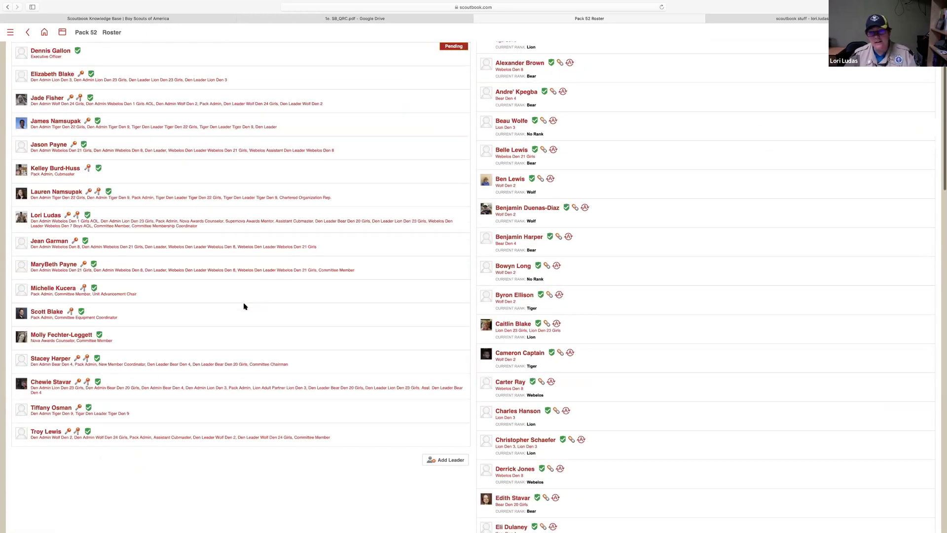
{"action": "scroll", "coordinate": [244, 307], "scroll_direction": "up", "scroll_amount": 3}
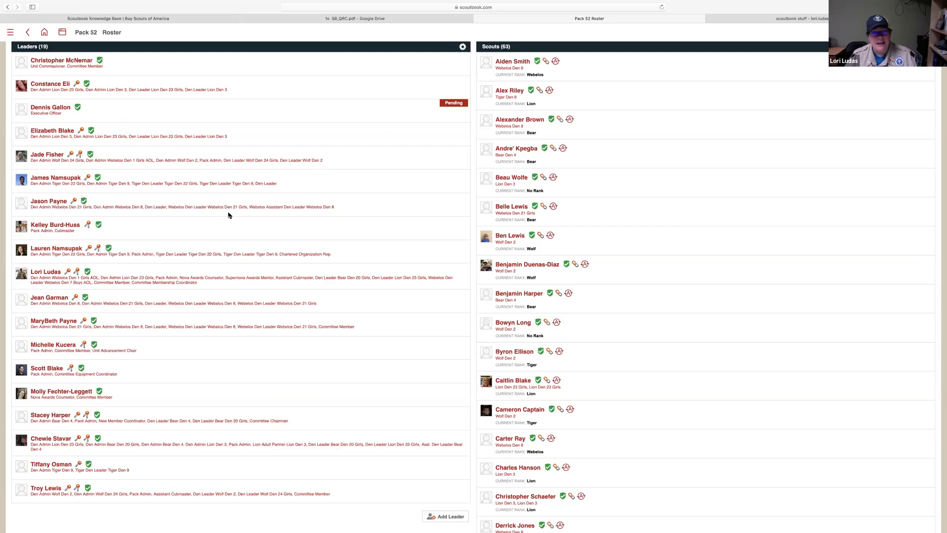
{"action": "scroll", "coordinate": [228, 216], "scroll_direction": "down", "scroll_amount": 5}
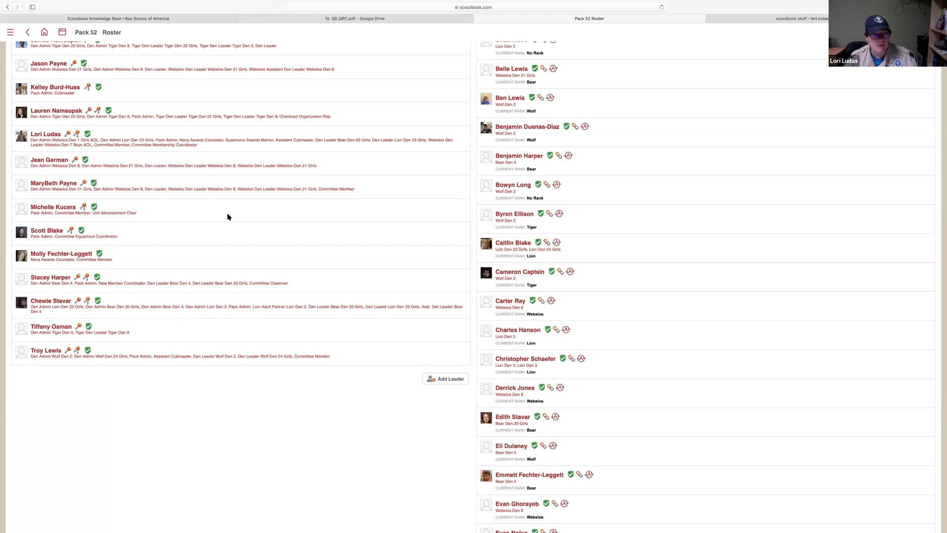
{"action": "scroll", "coordinate": [228, 217], "scroll_direction": "down", "scroll_amount": 20}
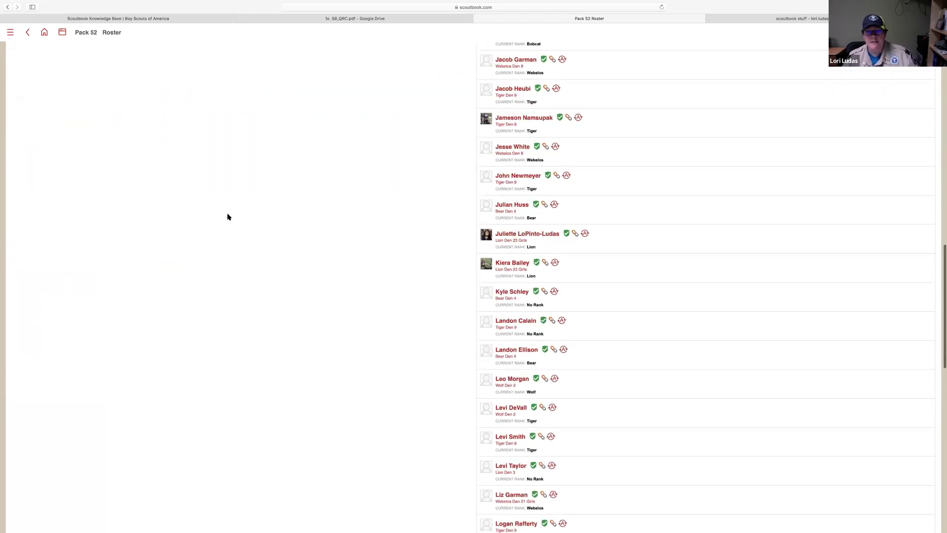
{"action": "scroll", "coordinate": [229, 216], "scroll_direction": "up", "scroll_amount": 20}
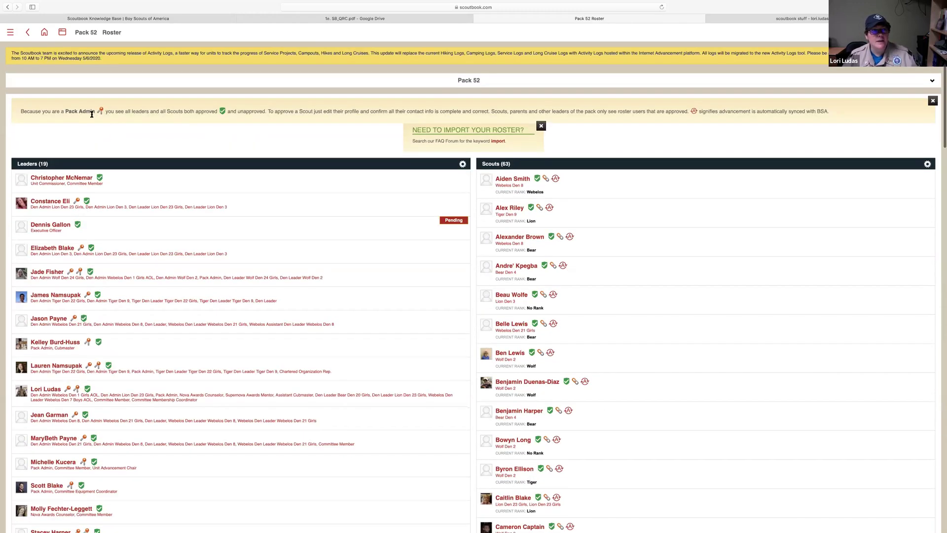
{"action": "left_click", "coordinate": [81, 33]}
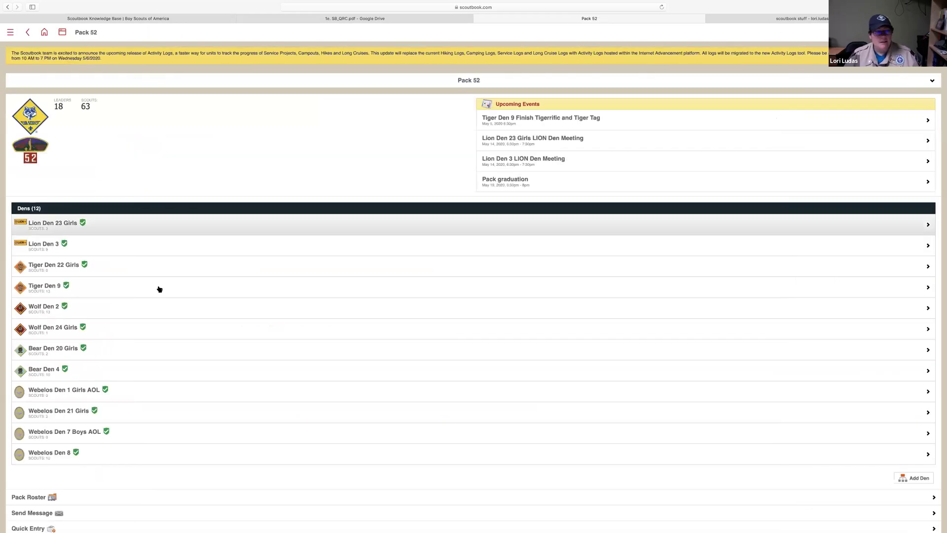
Start a new pack message addressed to all 19 leaders and all 87 parents
{"action": "scroll", "coordinate": [170, 390], "scroll_direction": "down", "scroll_amount": 5}
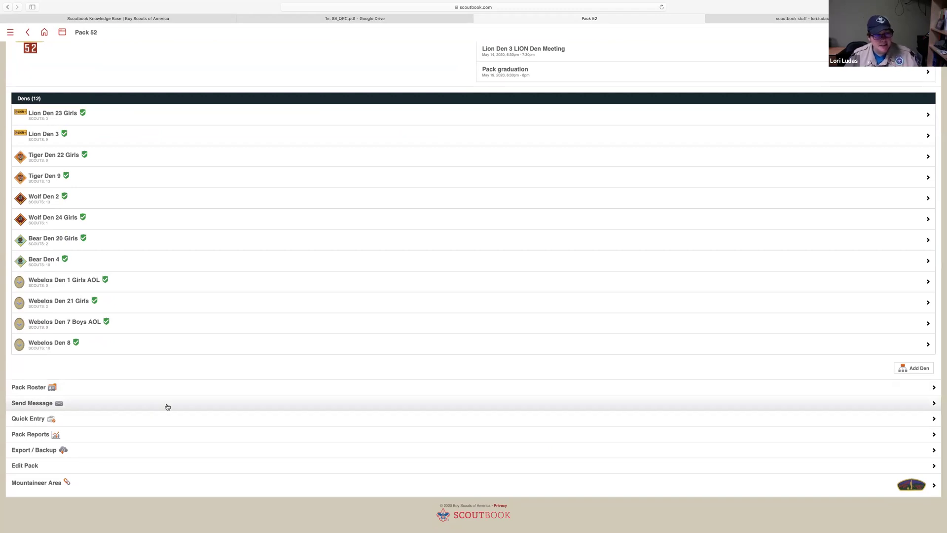
{"action": "left_click", "coordinate": [167, 407]}
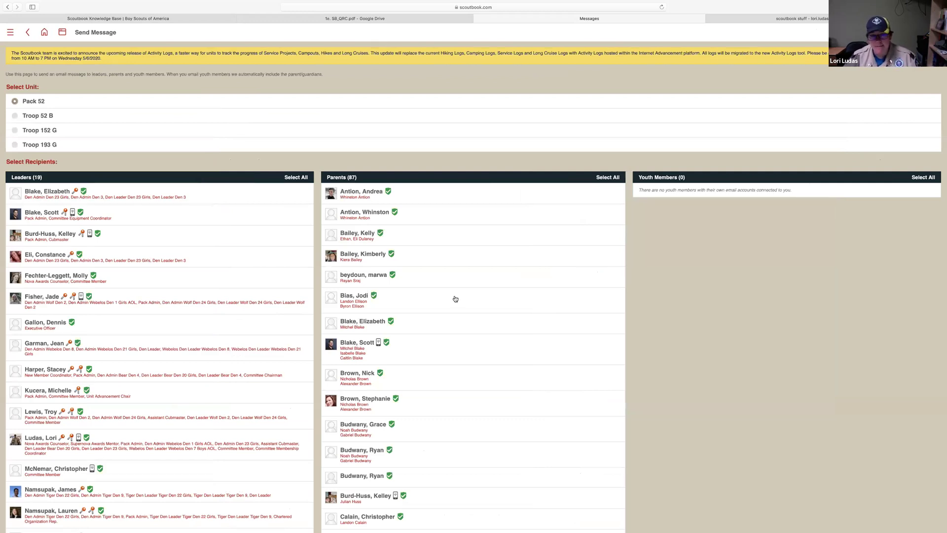
{"action": "scroll", "coordinate": [455, 299], "scroll_direction": "down", "scroll_amount": 3}
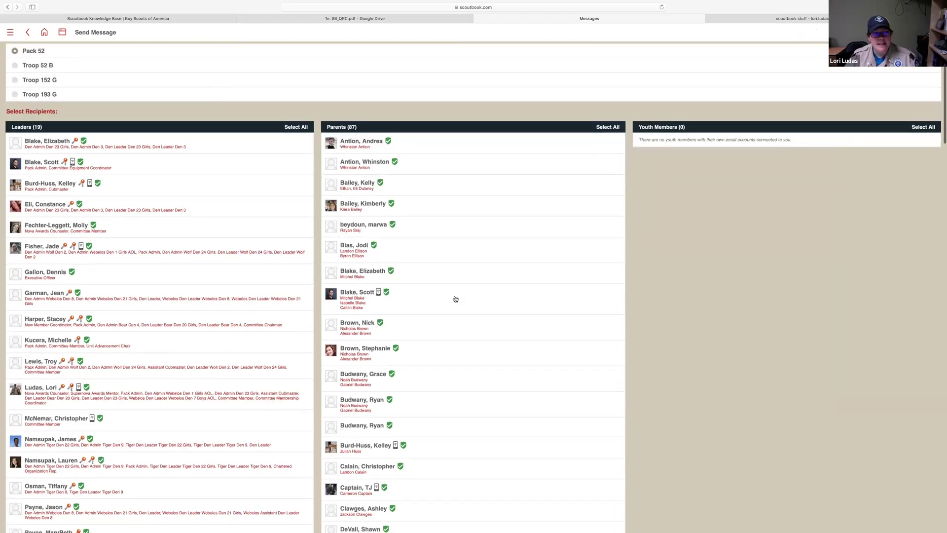
{"action": "left_click", "coordinate": [296, 114]}
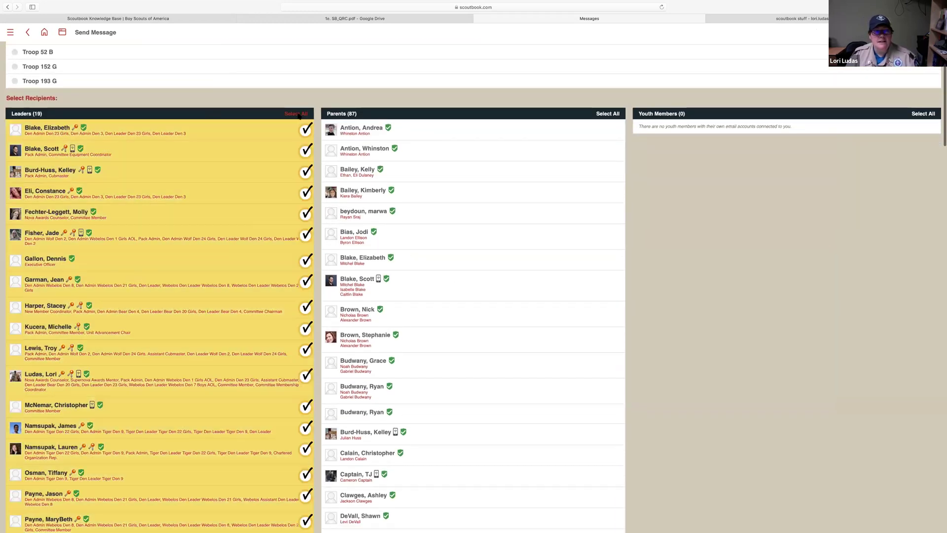
{"action": "left_click", "coordinate": [608, 114]}
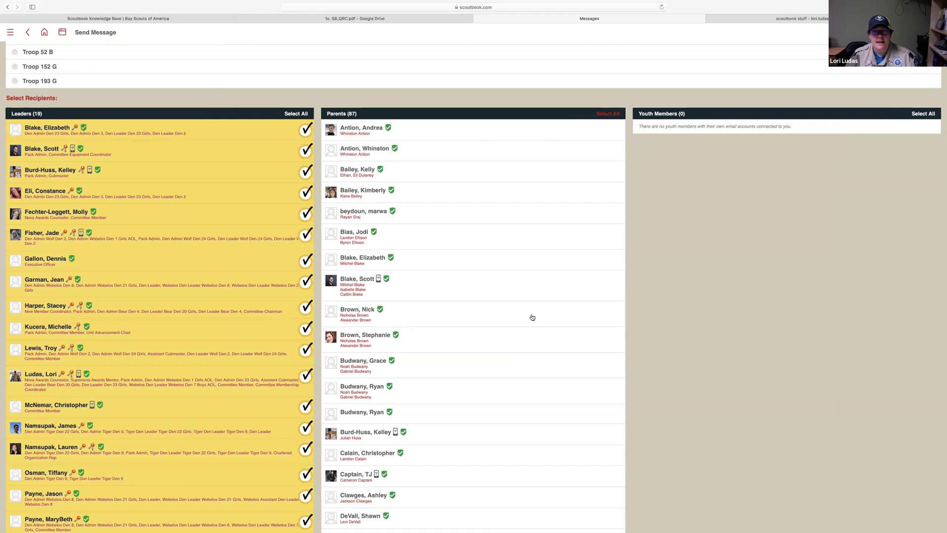
Enter 'test' as subject and message and attach the Pack fees recharter form
{"action": "scroll", "coordinate": [526, 328], "scroll_direction": "down", "scroll_amount": 15}
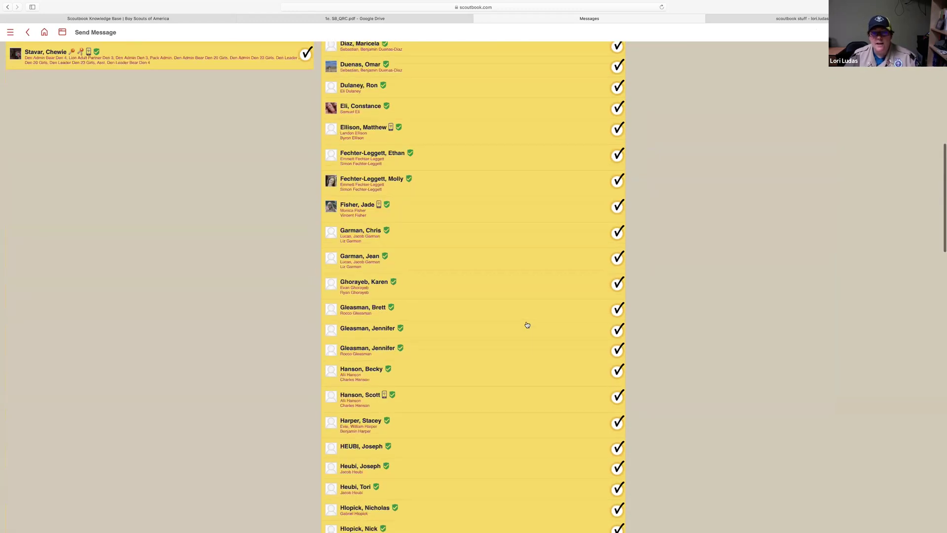
{"action": "scroll", "coordinate": [526, 325], "scroll_direction": "down", "scroll_amount": 20}
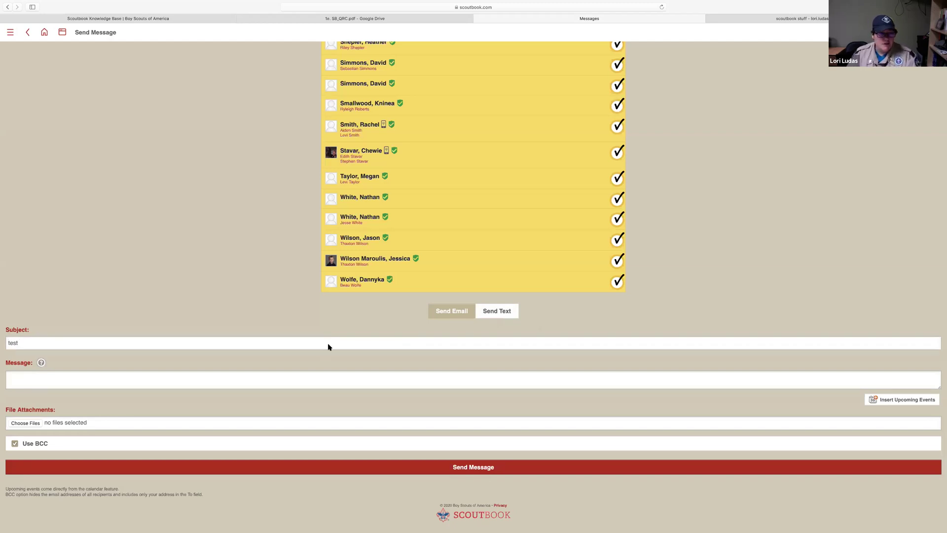
{"action": "type", "text": "test"}
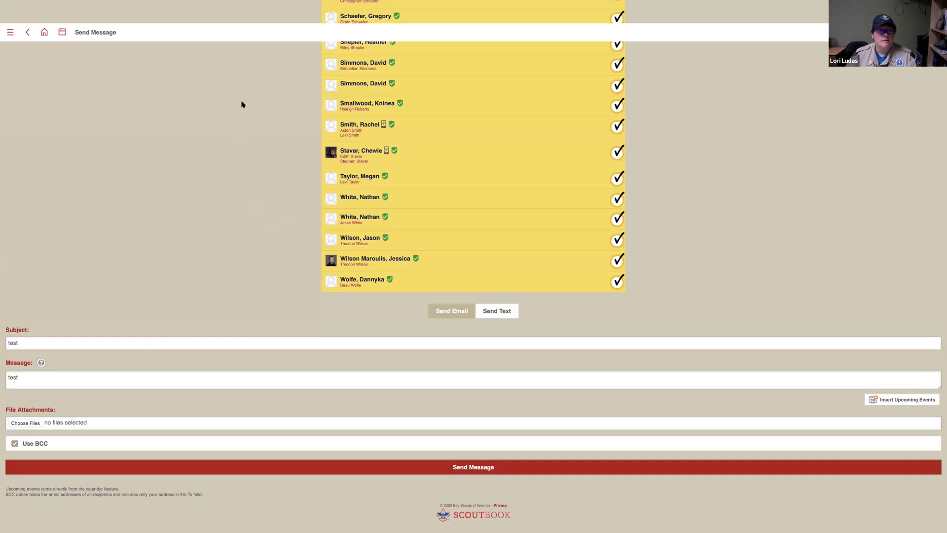
{"action": "double_click", "coordinate": [286, 117]}
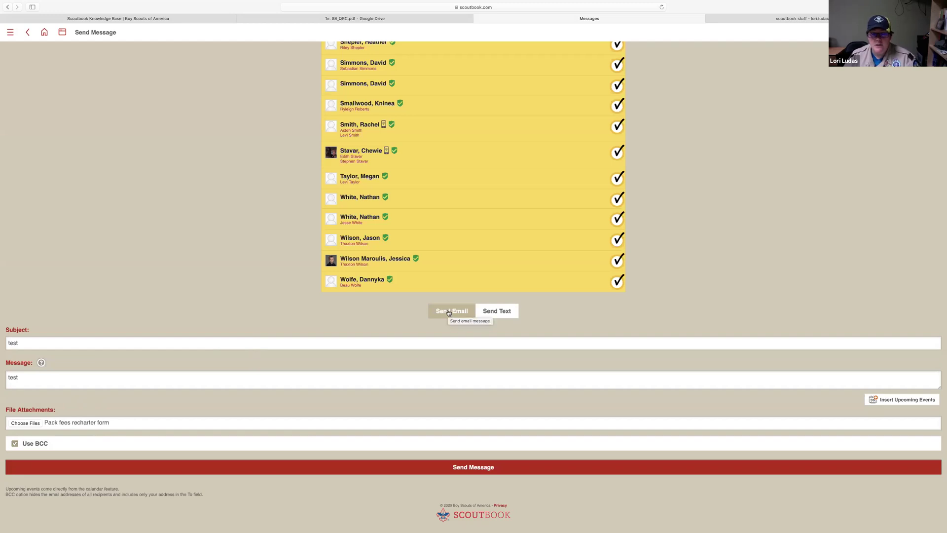
Switch to Send Text, clear the 'test' message, and return to the Scoutbook home menu
{"action": "left_click", "coordinate": [495, 312]}
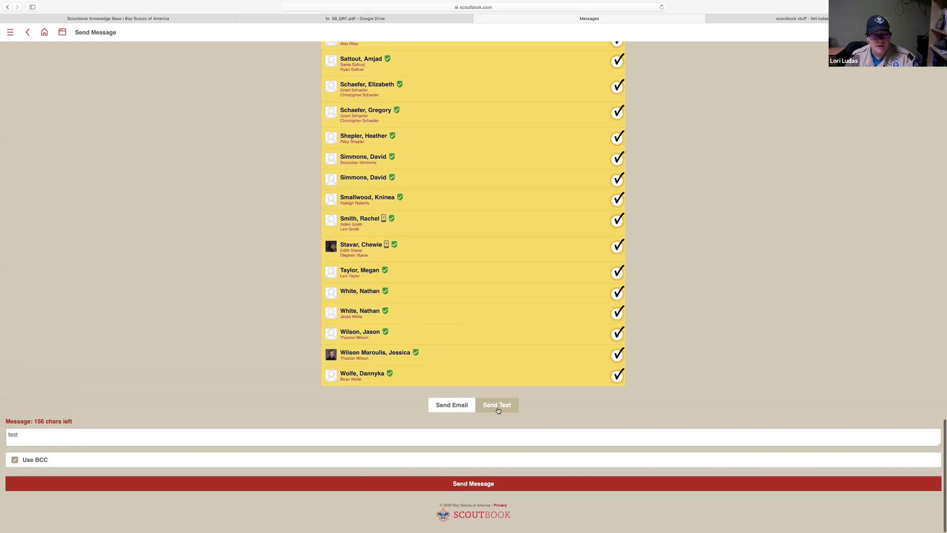
{"action": "double_click", "coordinate": [10, 434]}
{"action": "type", "text": "t"}
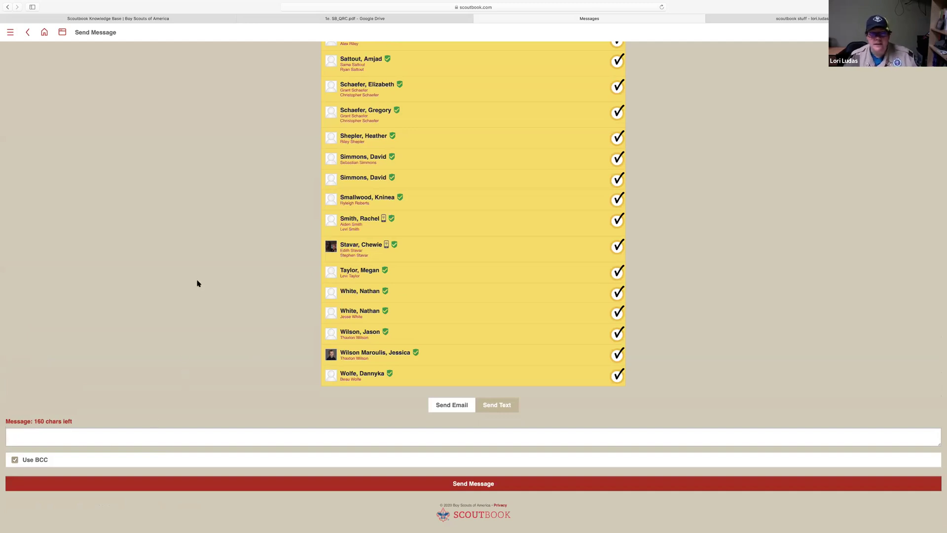
{"action": "scroll", "coordinate": [188, 261], "scroll_direction": "up", "scroll_amount": 15}
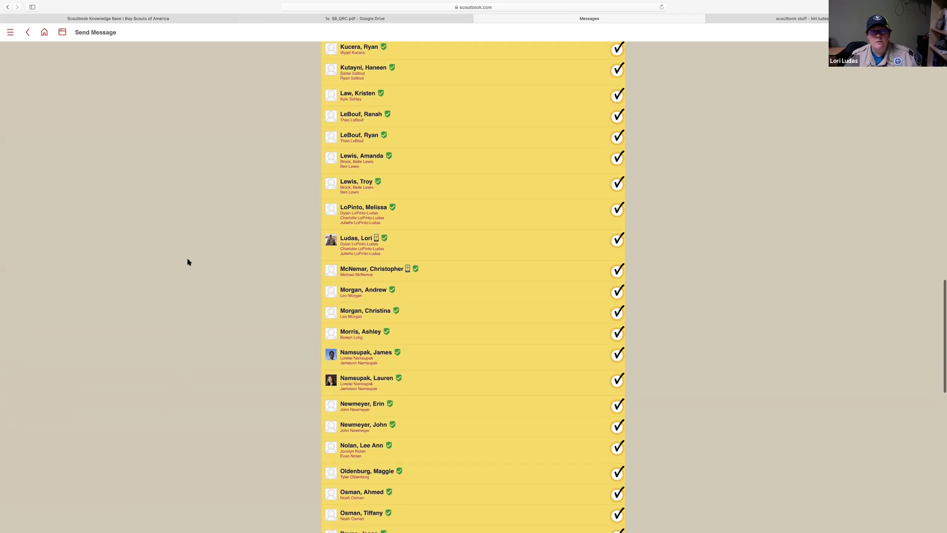
{"action": "scroll", "coordinate": [188, 258], "scroll_direction": "down", "scroll_amount": 15}
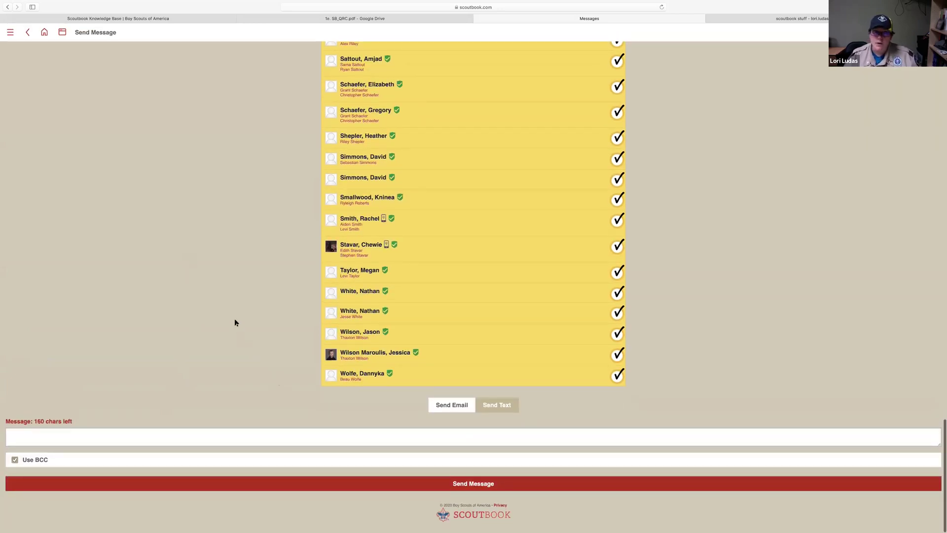
{"action": "left_click", "coordinate": [44, 32]}
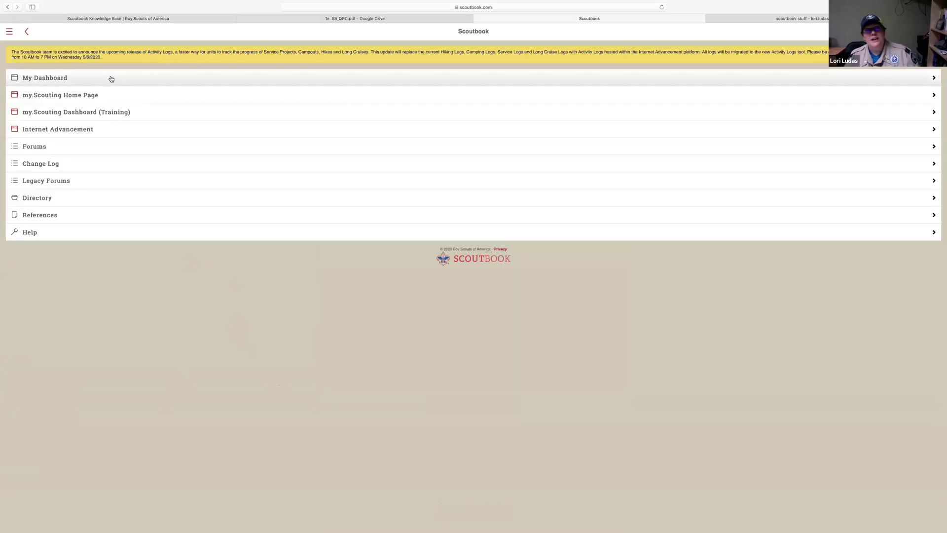
Open Pack 52's page from the dashboard and bring up its Quick Entry action choices
{"action": "left_click", "coordinate": [113, 79]}
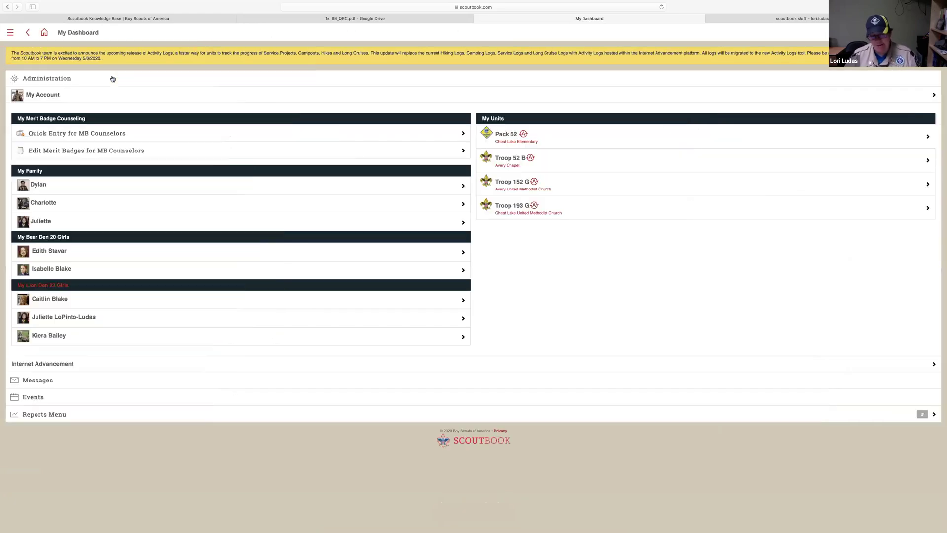
{"action": "left_click", "coordinate": [498, 140]}
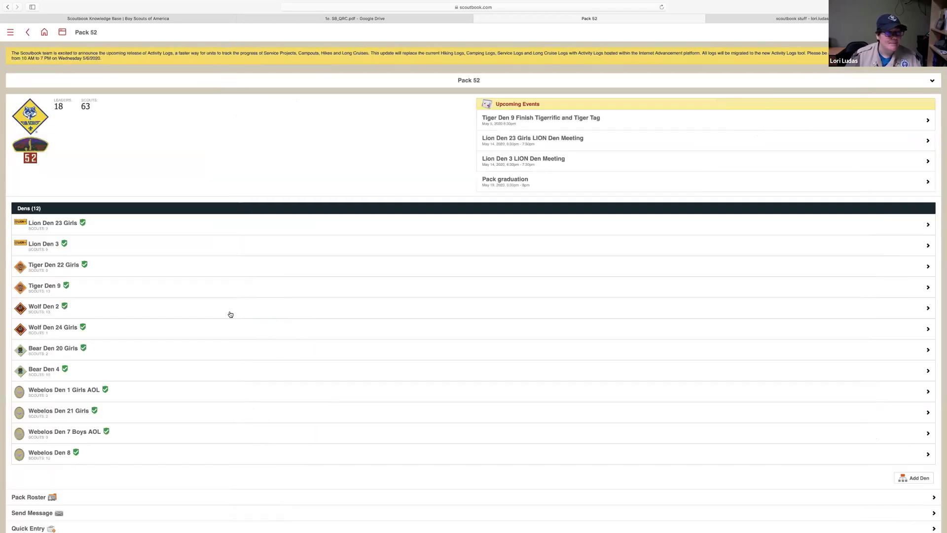
{"action": "scroll", "coordinate": [230, 315], "scroll_direction": "down", "scroll_amount": 5}
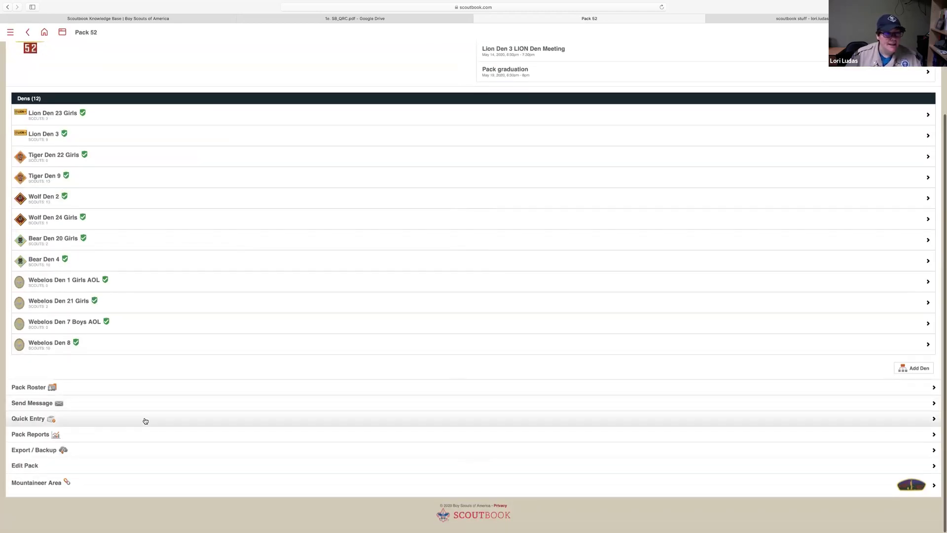
{"action": "left_click", "coordinate": [146, 421]}
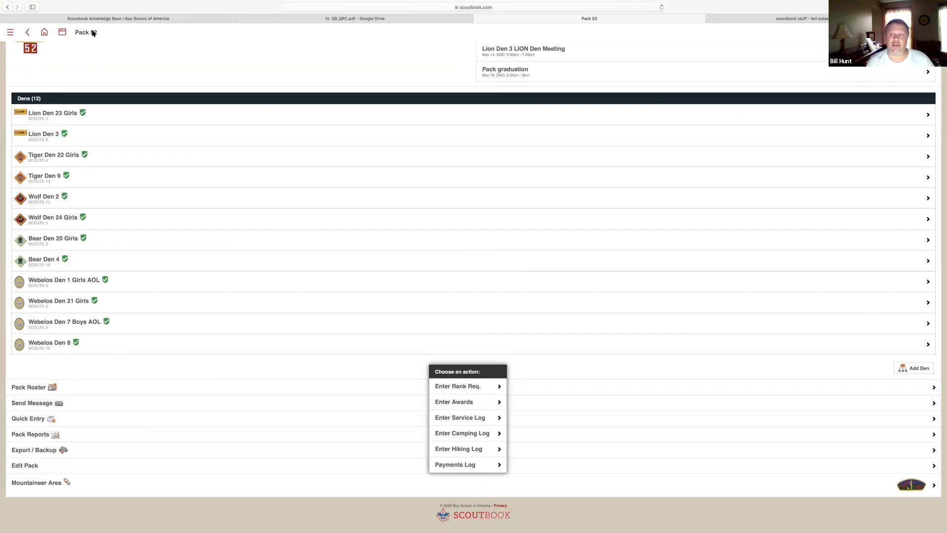
{"action": "left_click", "coordinate": [62, 32]}
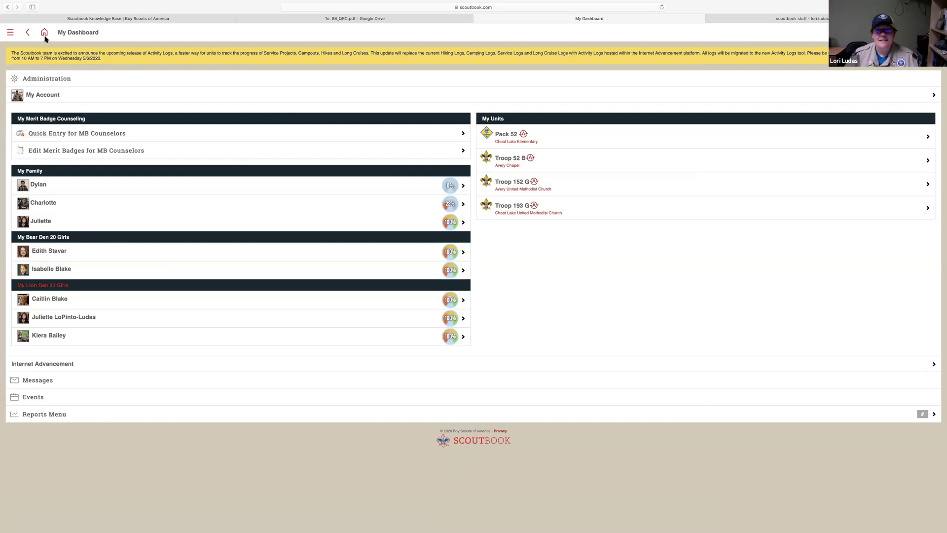
{"action": "left_click", "coordinate": [513, 140]}
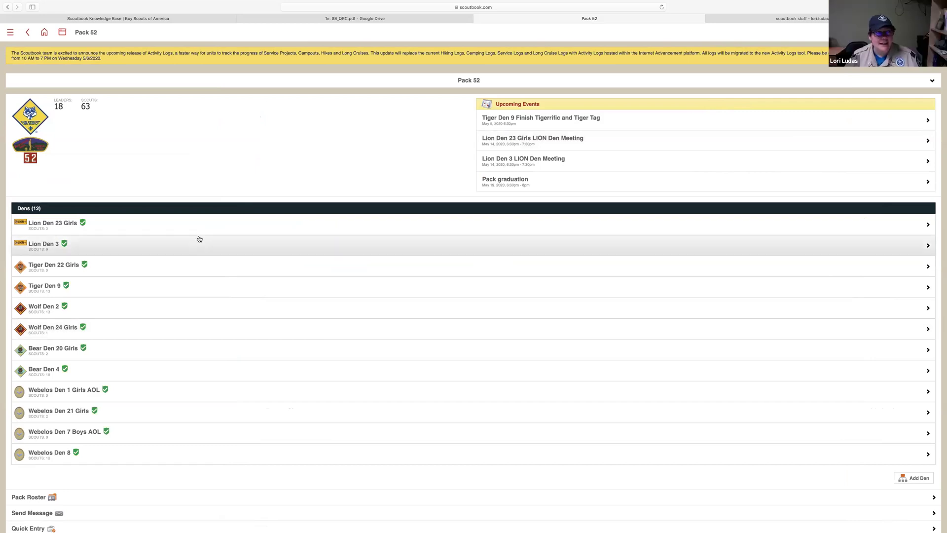
{"action": "scroll", "coordinate": [277, 218], "scroll_direction": "down", "scroll_amount": 5}
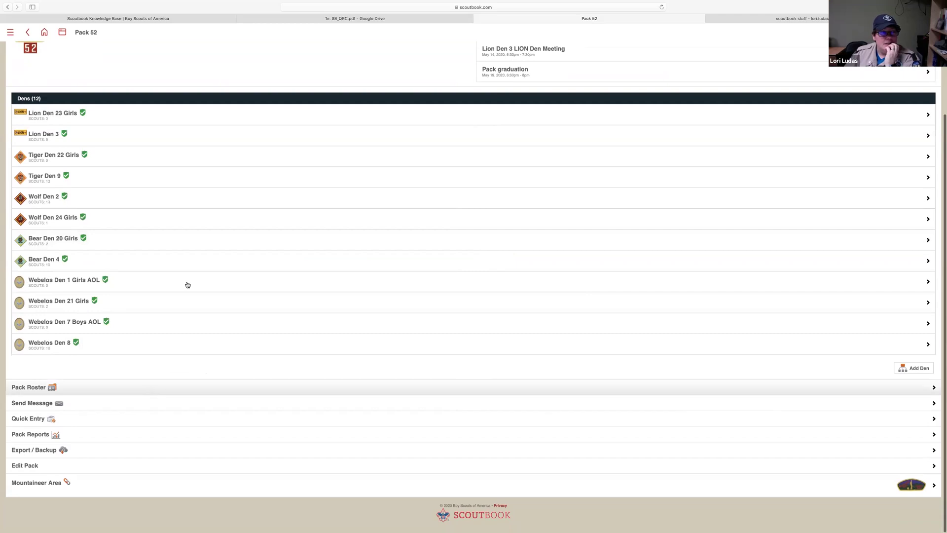
{"action": "left_click", "coordinate": [183, 422]}
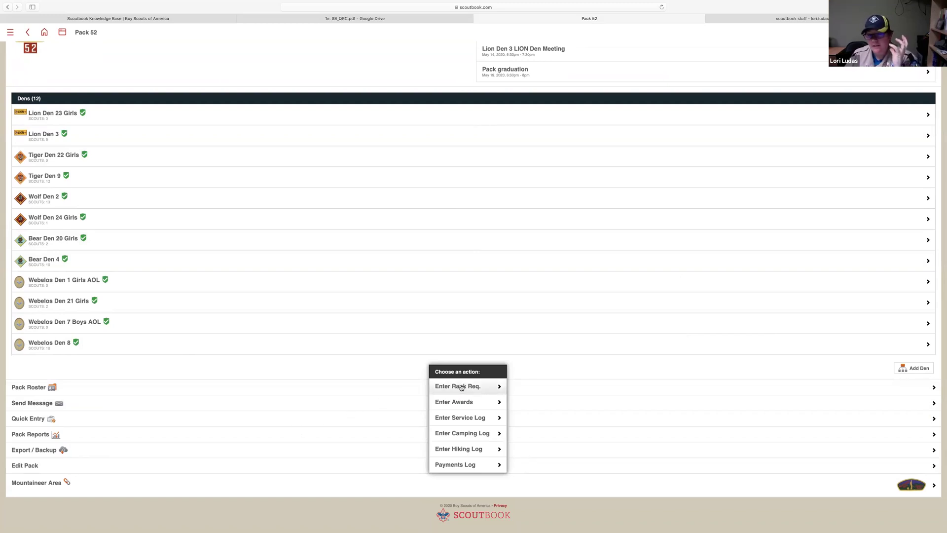
{"action": "left_click", "coordinate": [480, 405]}
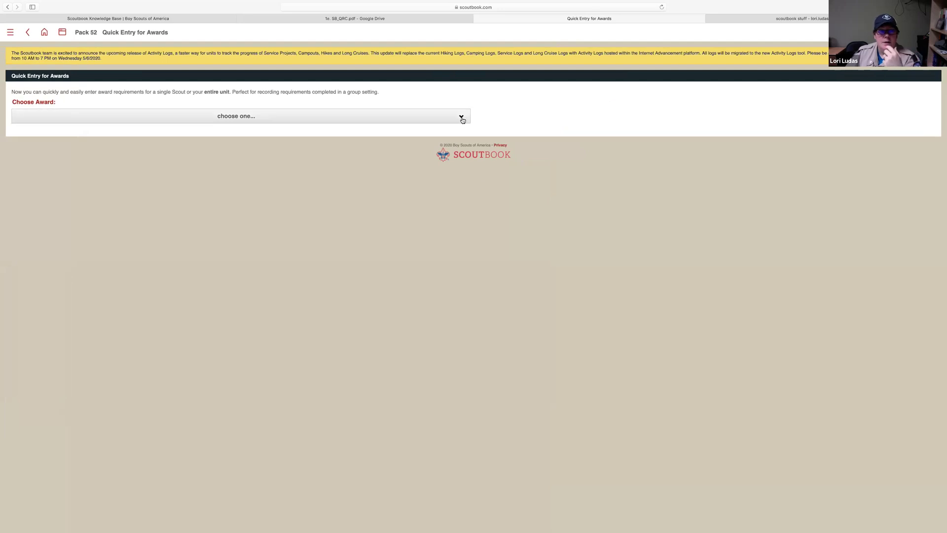
{"action": "left_click", "coordinate": [462, 118]}
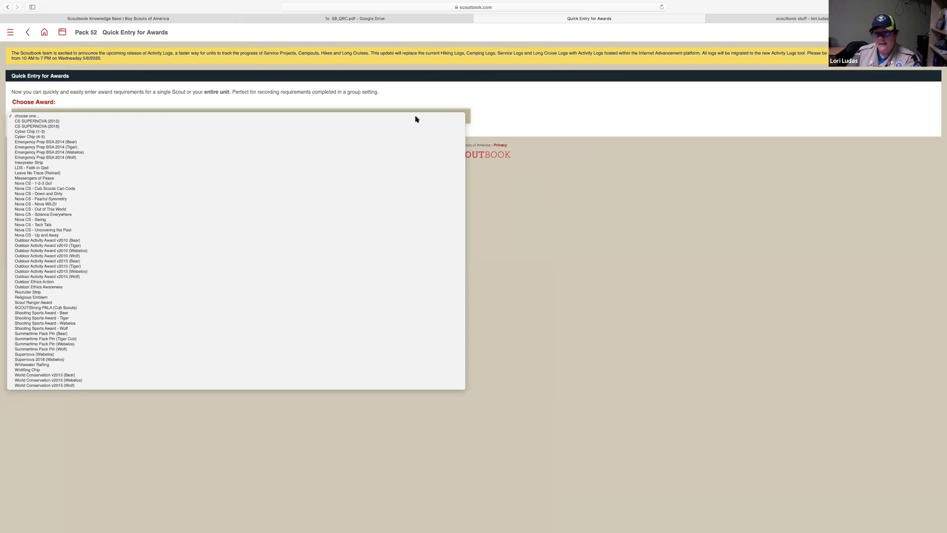
{"action": "left_click", "coordinate": [85, 33]}
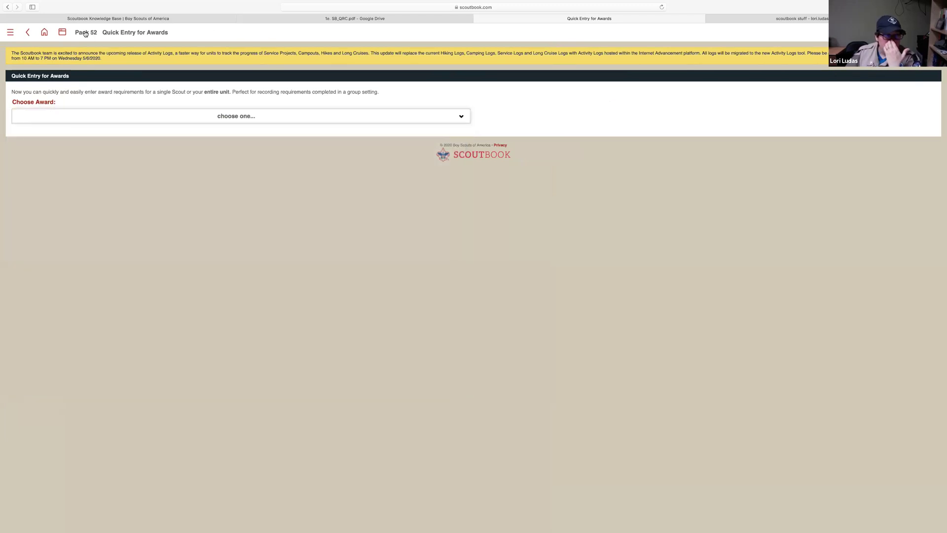
{"action": "left_click", "coordinate": [84, 33]}
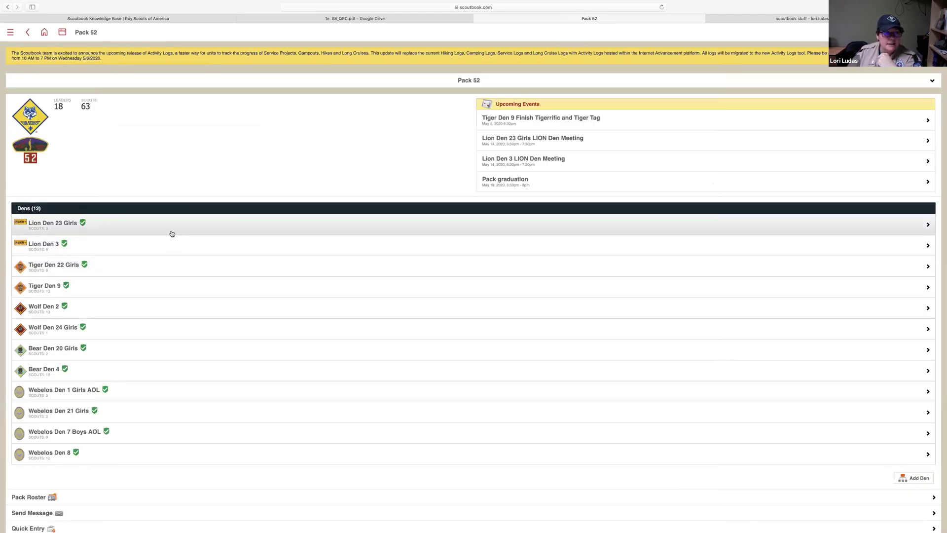
Go from Lion Den 3 through a scout's Lion rank to the Build It Up, Knock It Down elective
{"action": "left_click", "coordinate": [174, 250]}
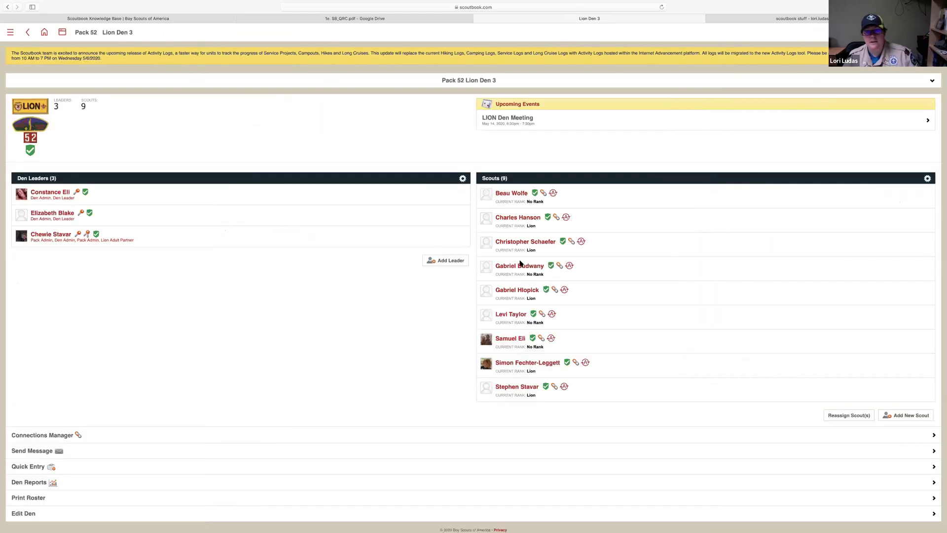
{"action": "left_click", "coordinate": [520, 218]}
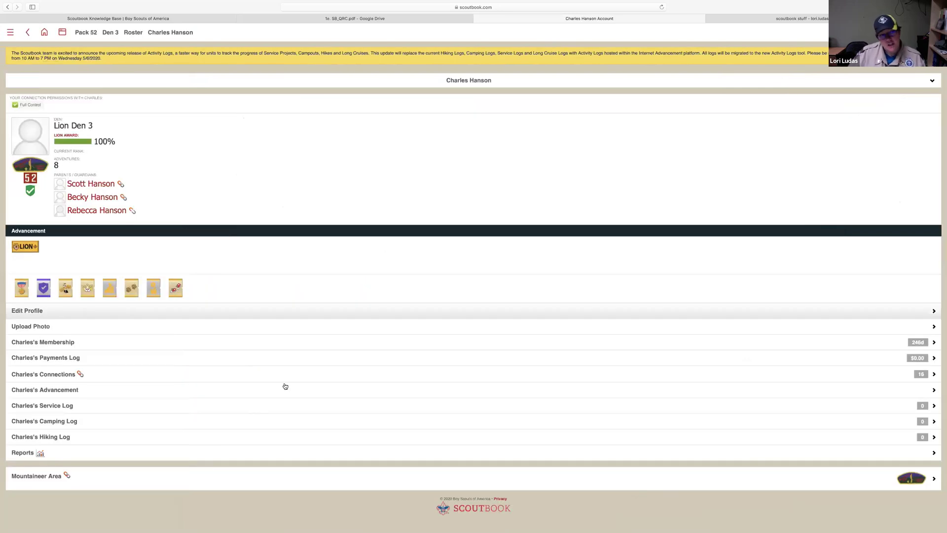
{"action": "left_click", "coordinate": [195, 389]}
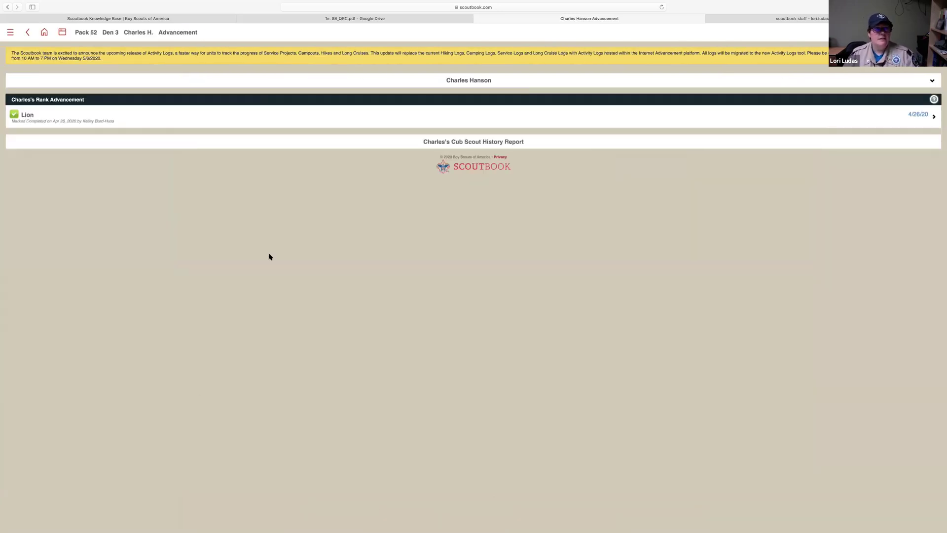
{"action": "left_click", "coordinate": [252, 123]}
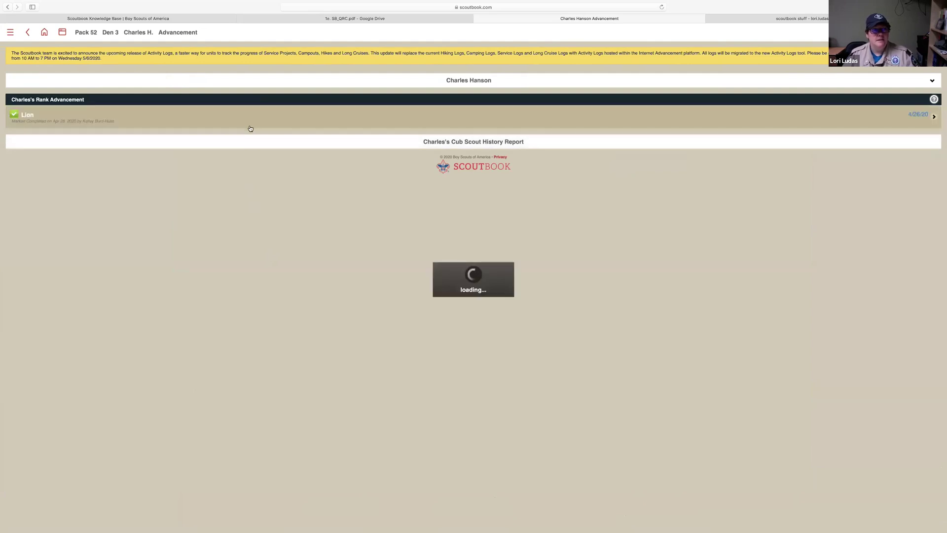
{"action": "scroll", "coordinate": [256, 141], "scroll_direction": "down", "scroll_amount": 5}
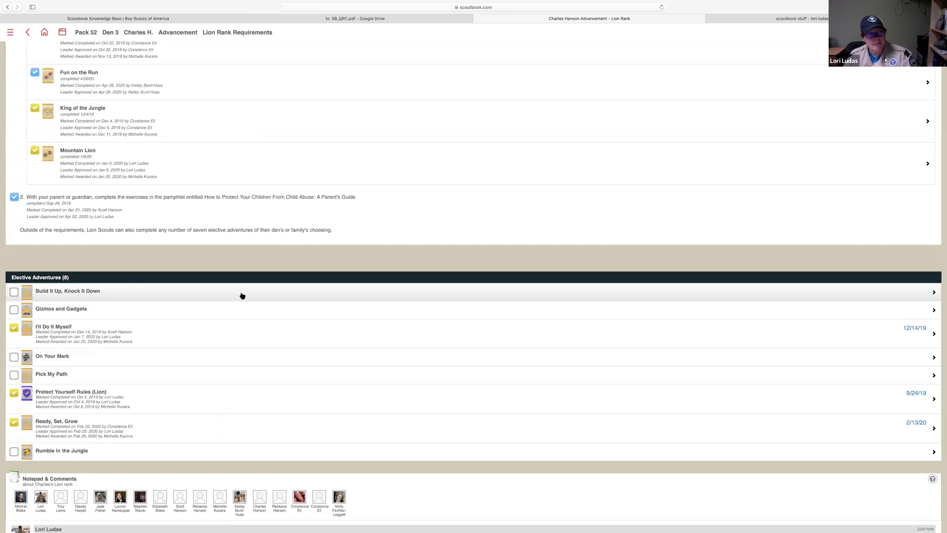
{"action": "left_click", "coordinate": [242, 295]}
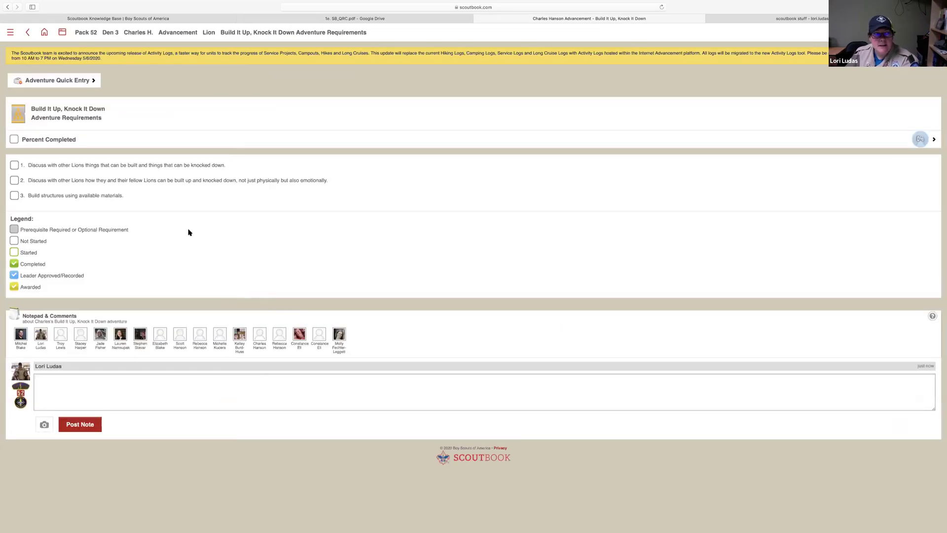
Enter a 05/04/2020 completion date in Adventure Quick Entry, then go back to Pack 52
{"action": "left_click", "coordinate": [56, 81]}
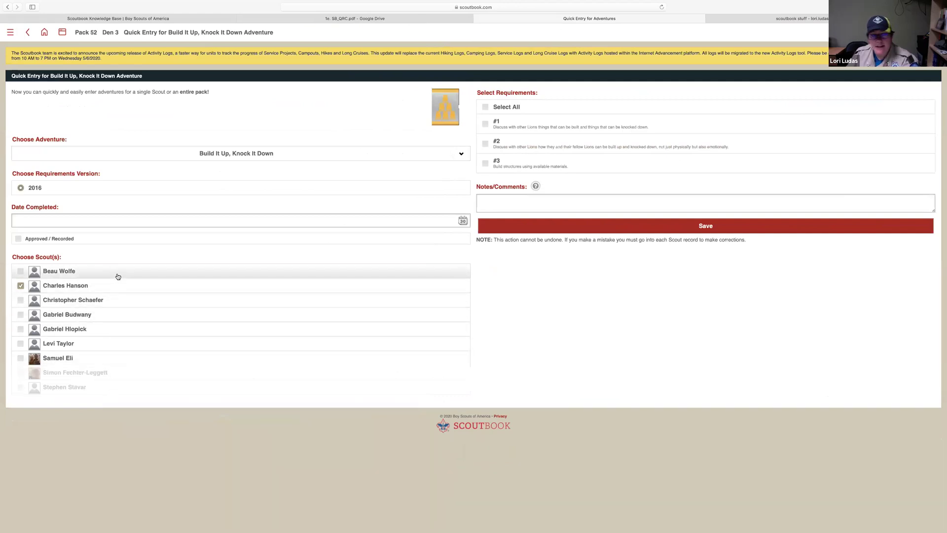
{"action": "left_click", "coordinate": [464, 223]}
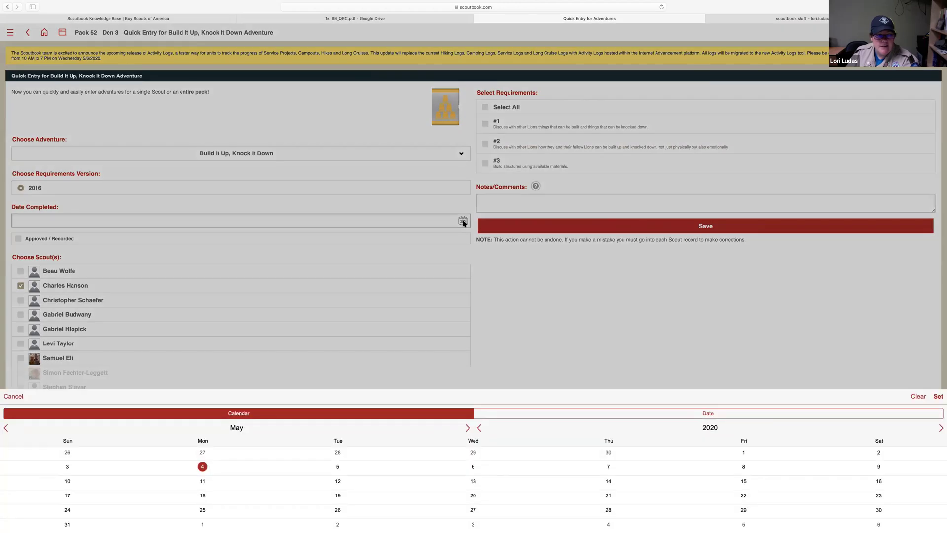
{"action": "left_click", "coordinate": [464, 223]}
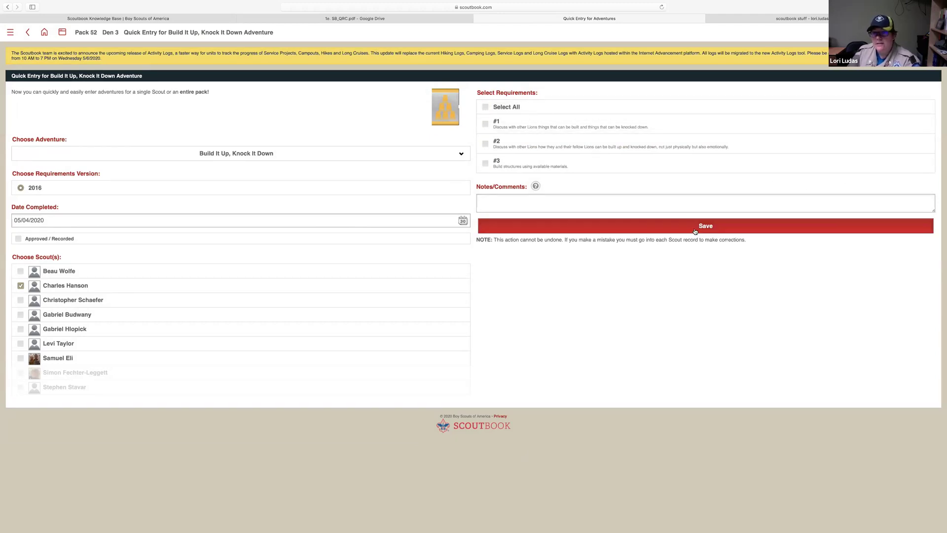
{"action": "left_click", "coordinate": [81, 34]}
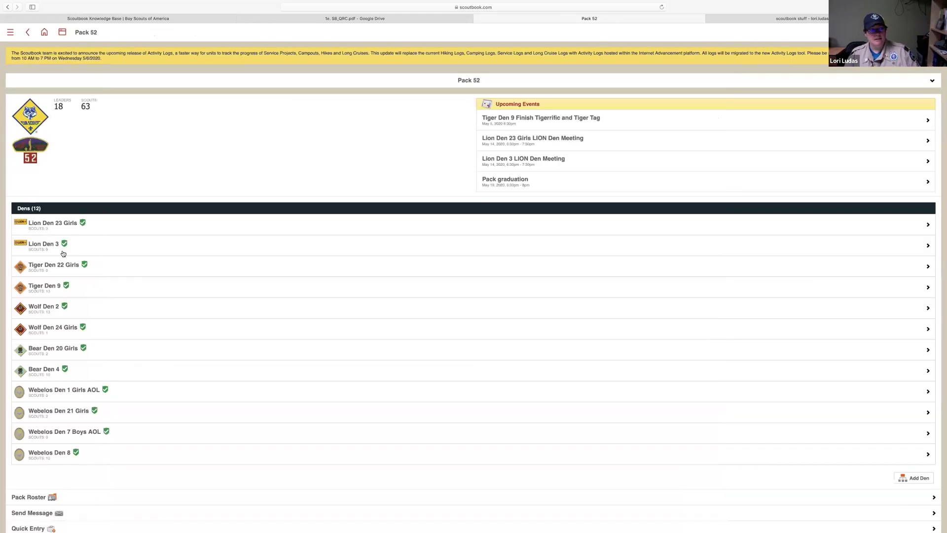
Open the Webelos Den 21 Girls page and its Den Reports choices
{"action": "scroll", "coordinate": [100, 419], "scroll_direction": "down", "scroll_amount": 3}
{"action": "scroll", "coordinate": [101, 420], "scroll_direction": "down", "scroll_amount": 1}
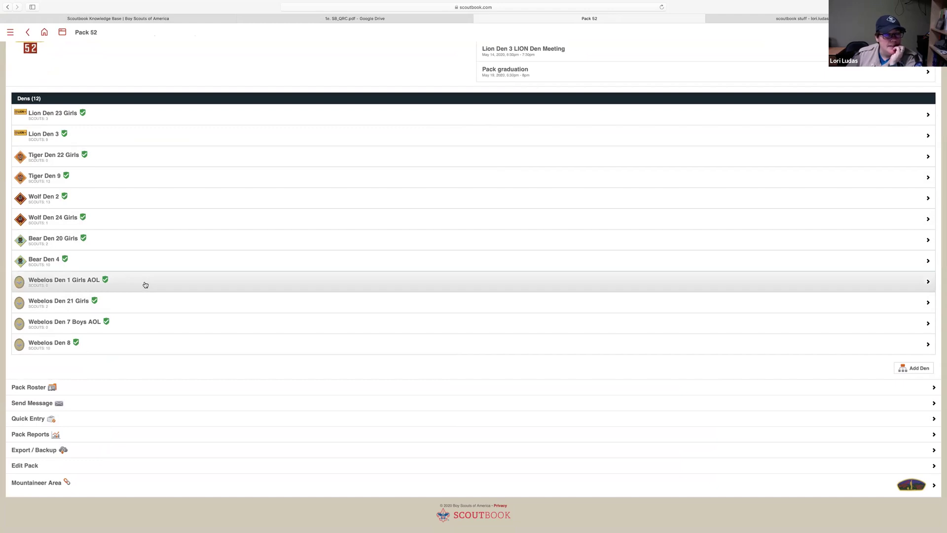
{"action": "left_click", "coordinate": [149, 310]}
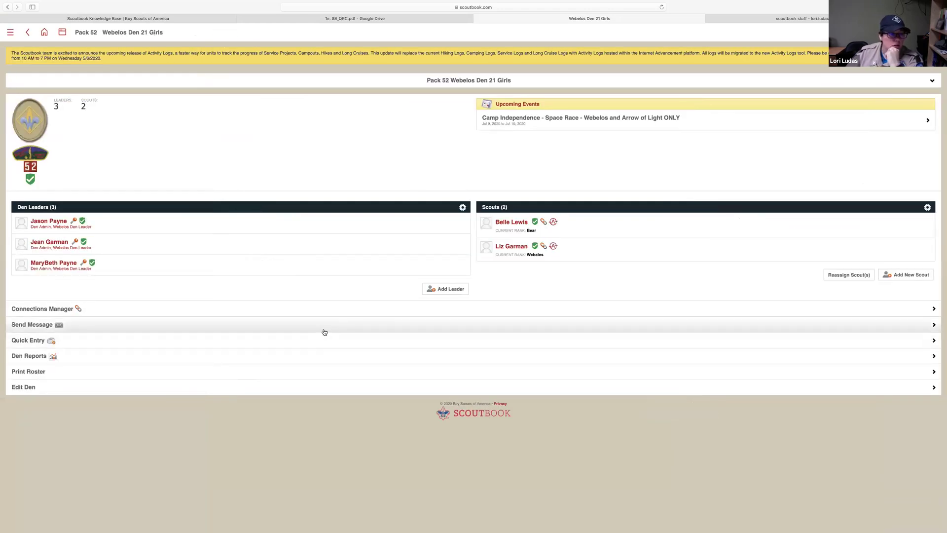
{"action": "left_click", "coordinate": [311, 357]}
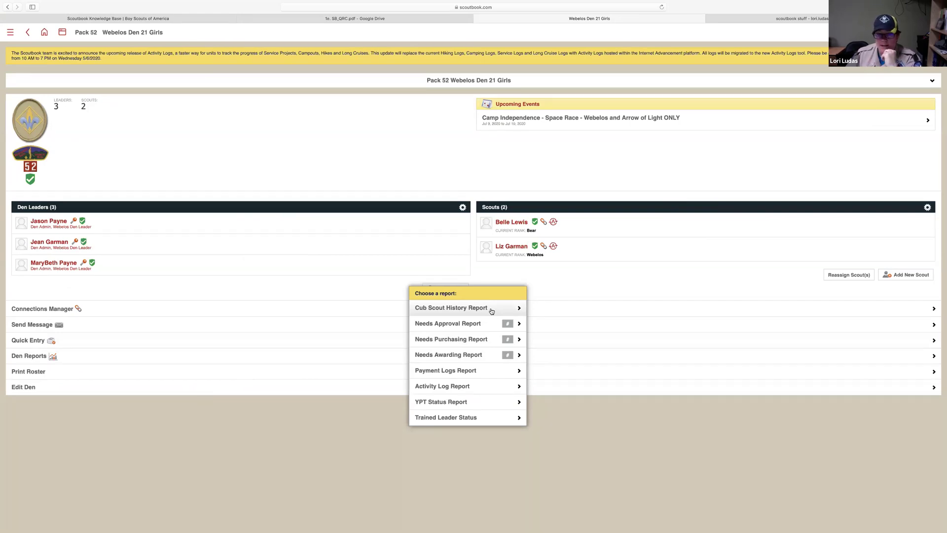
Generate a scout's Cub Scout History Report and scroll through it
{"action": "left_click", "coordinate": [491, 311]}
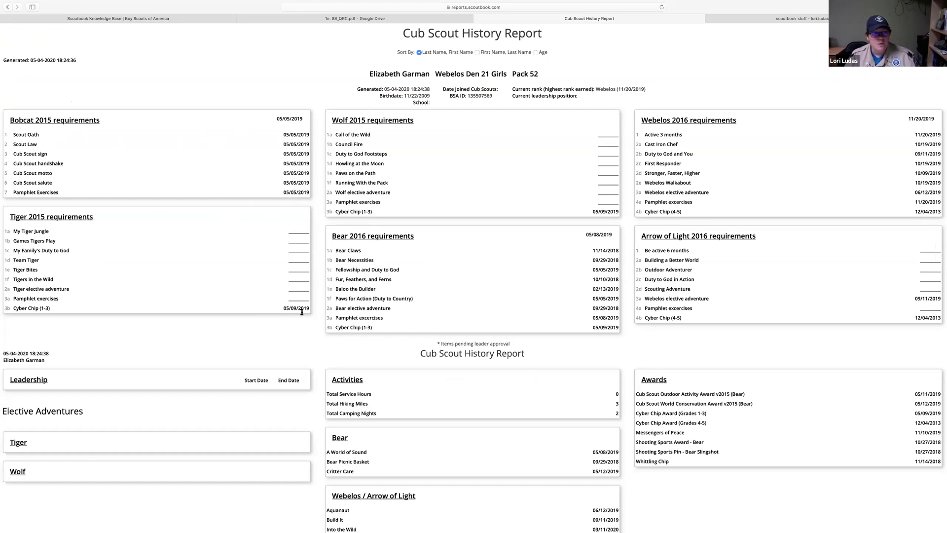
{"action": "scroll", "coordinate": [303, 338], "scroll_direction": "down", "scroll_amount": 5}
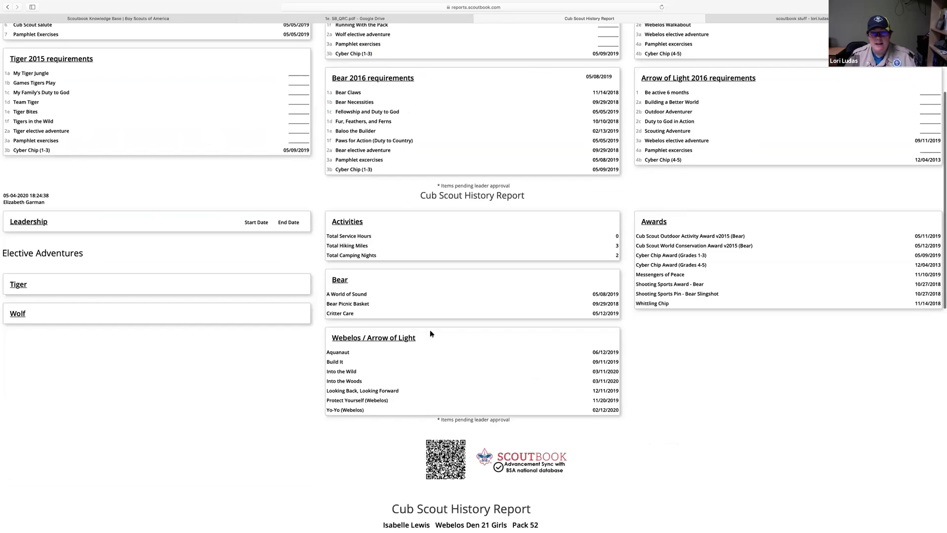
{"action": "scroll", "coordinate": [413, 257], "scroll_direction": "up", "scroll_amount": 1}
{"action": "scroll", "coordinate": [414, 259], "scroll_direction": "up", "scroll_amount": 2}
{"action": "scroll", "coordinate": [465, 344], "scroll_direction": "up", "scroll_amount": 1}
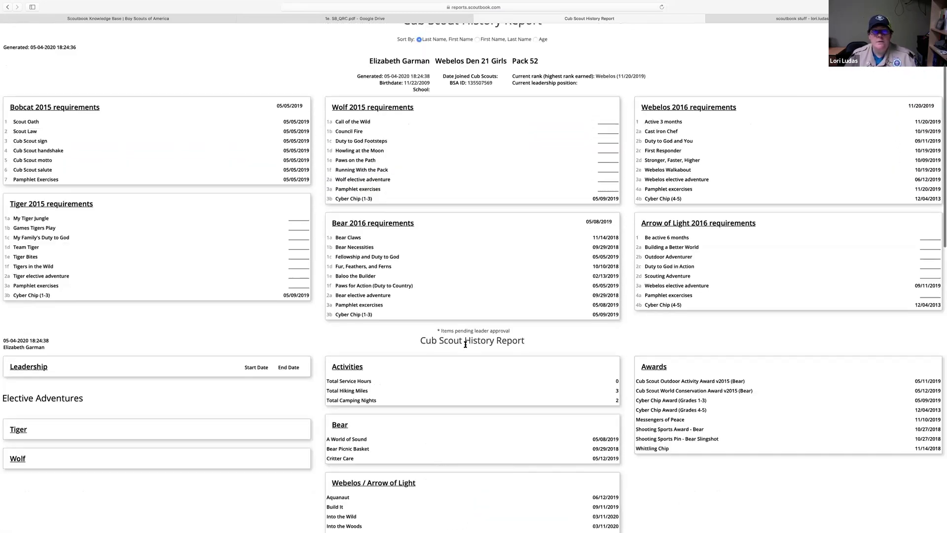
{"action": "scroll", "coordinate": [465, 344], "scroll_direction": "up", "scroll_amount": 1}
{"action": "scroll", "coordinate": [465, 344], "scroll_direction": "down", "scroll_amount": 3}
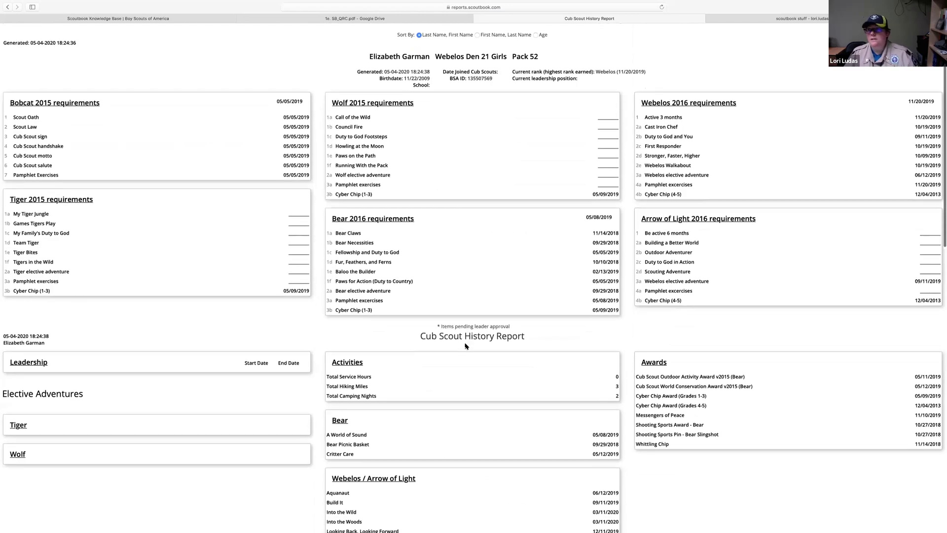
{"action": "scroll", "coordinate": [553, 297], "scroll_direction": "down", "scroll_amount": 5}
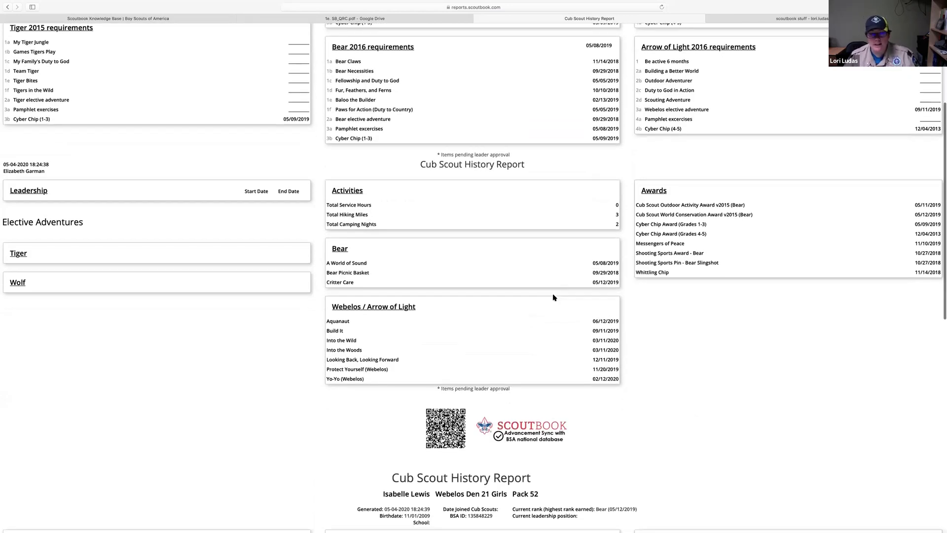
{"action": "scroll", "coordinate": [553, 297], "scroll_direction": "down", "scroll_amount": 4}
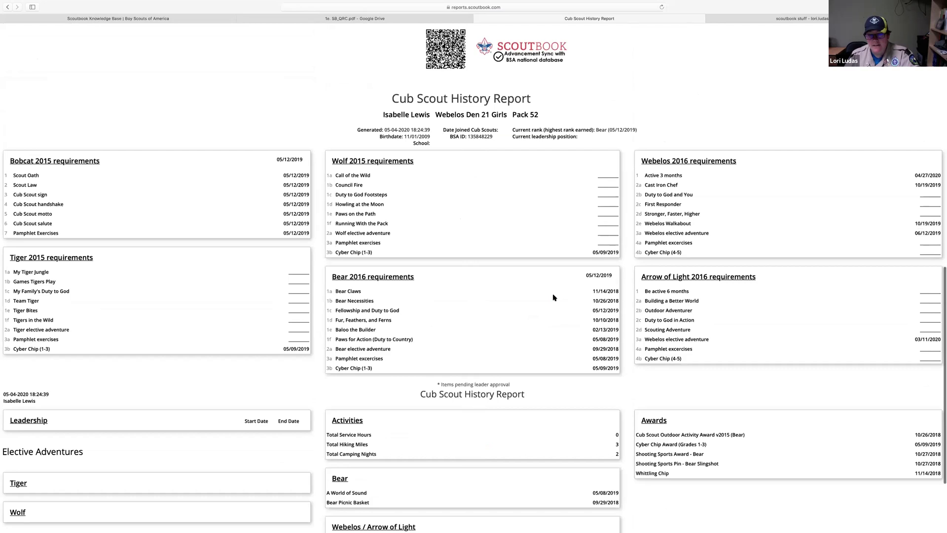
{"action": "scroll", "coordinate": [553, 297], "scroll_direction": "down", "scroll_amount": 20}
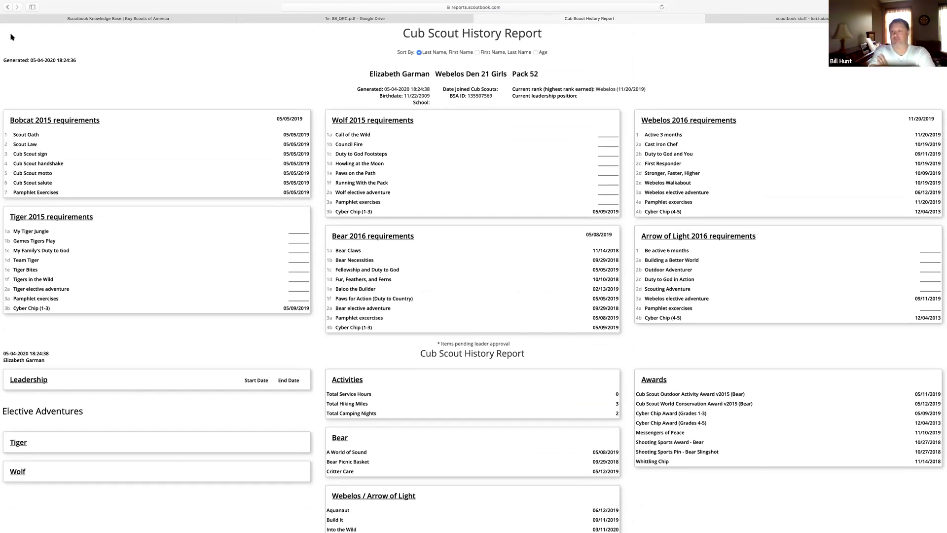
Glance at the quick reference PDF, then return to the Webelos Den 21 Girls page
{"action": "left_click", "coordinate": [248, 20]}
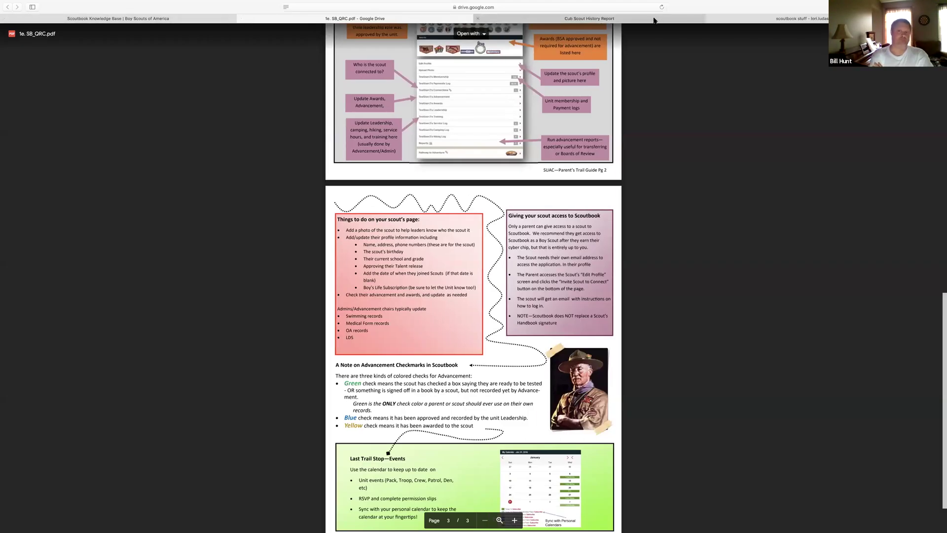
{"action": "left_click", "coordinate": [654, 20]}
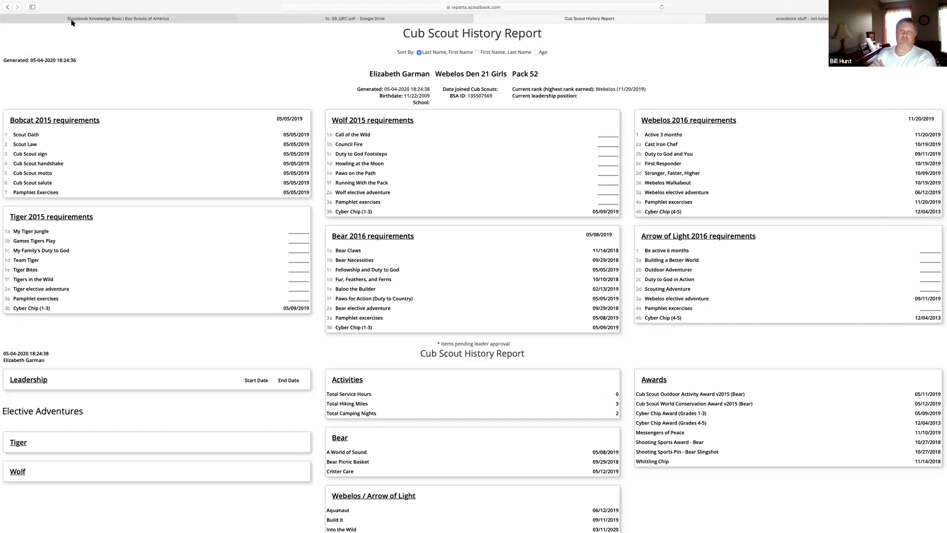
{"action": "left_click", "coordinate": [7, 7]}
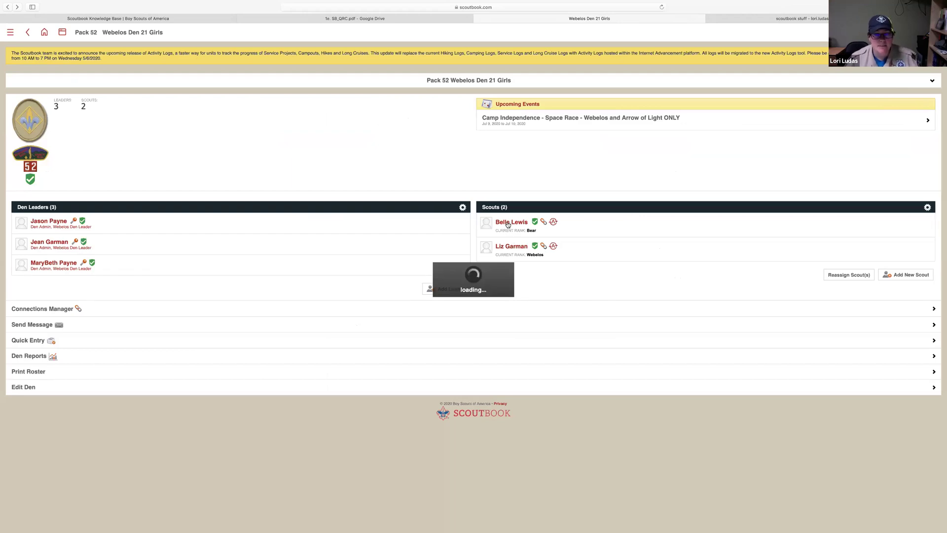
{"action": "left_click", "coordinate": [508, 224]}
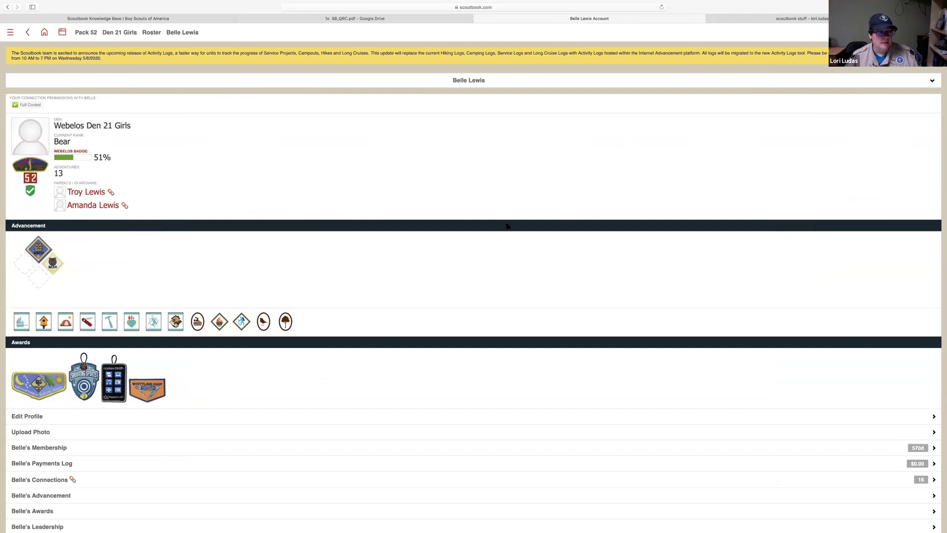
{"action": "scroll", "coordinate": [305, 327], "scroll_direction": "down", "scroll_amount": 5}
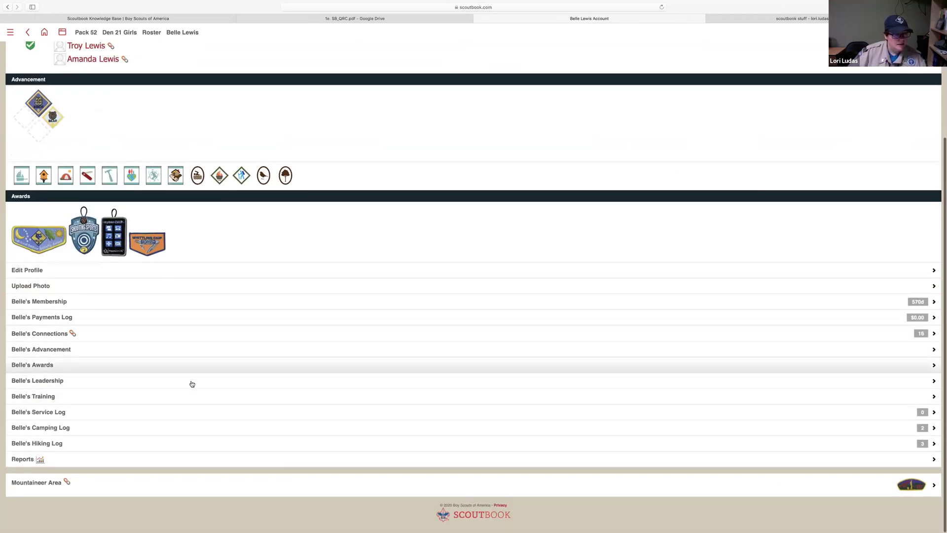
{"action": "left_click", "coordinate": [199, 461]}
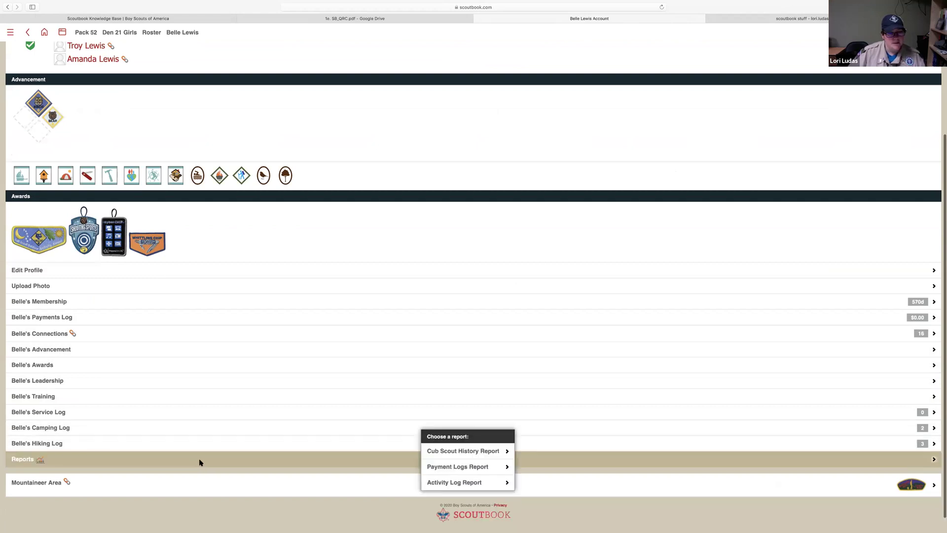
{"action": "left_click", "coordinate": [478, 451]}
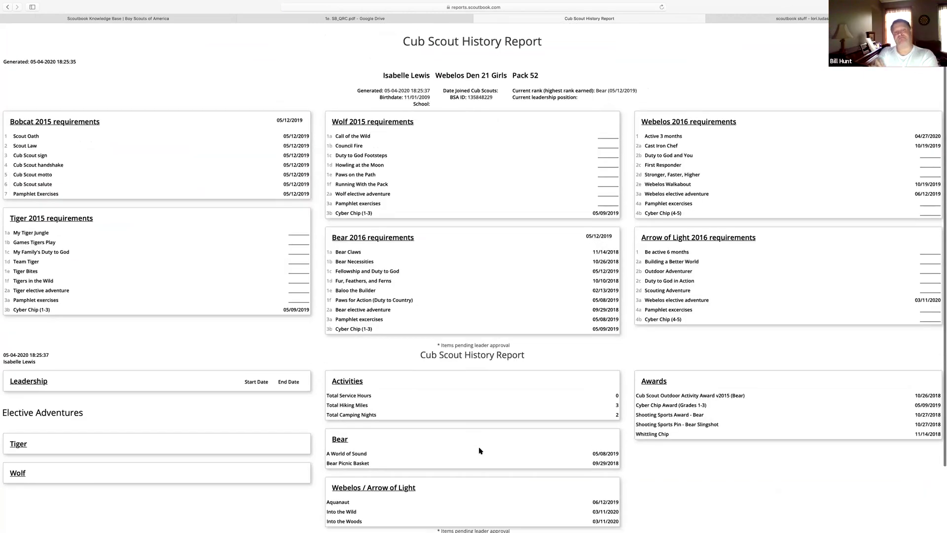
{"action": "left_click", "coordinate": [32, 16]}
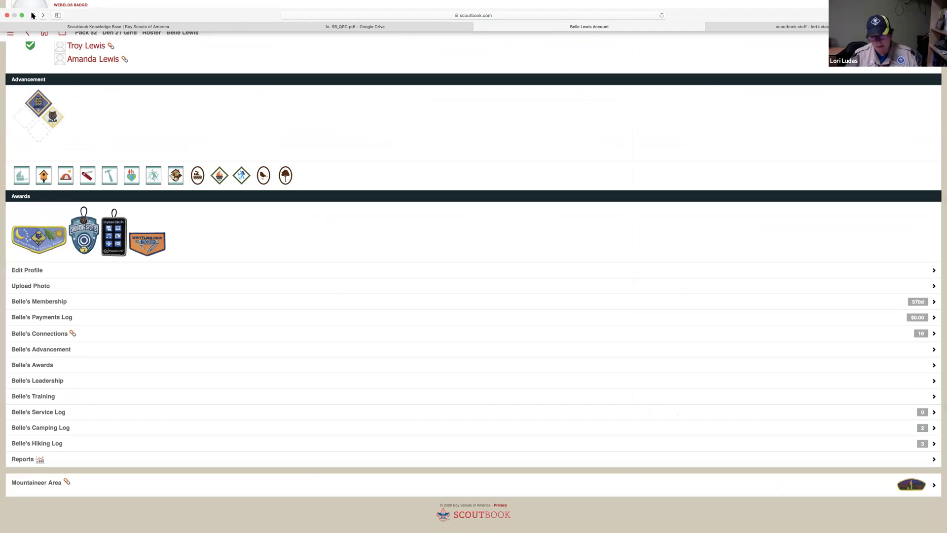
{"action": "left_click", "coordinate": [32, 15]}
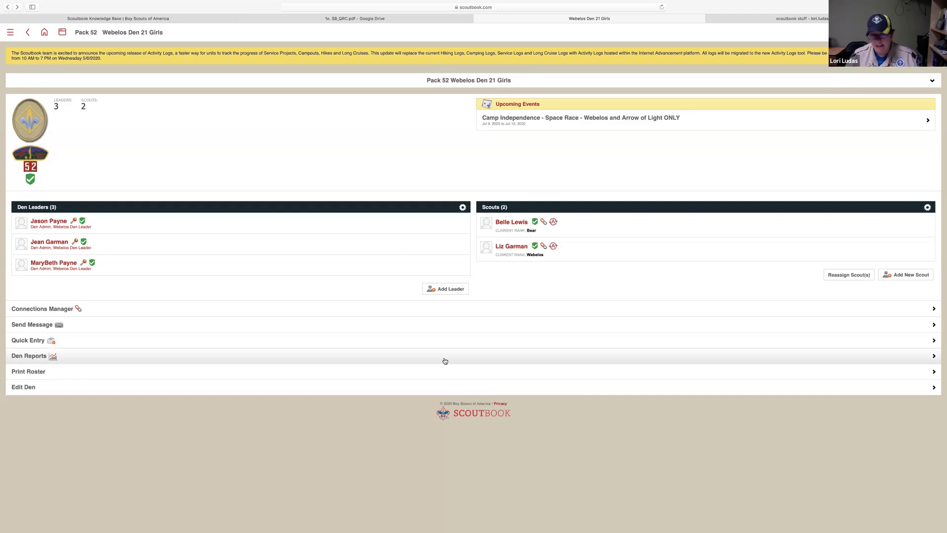
{"action": "left_click", "coordinate": [440, 362]}
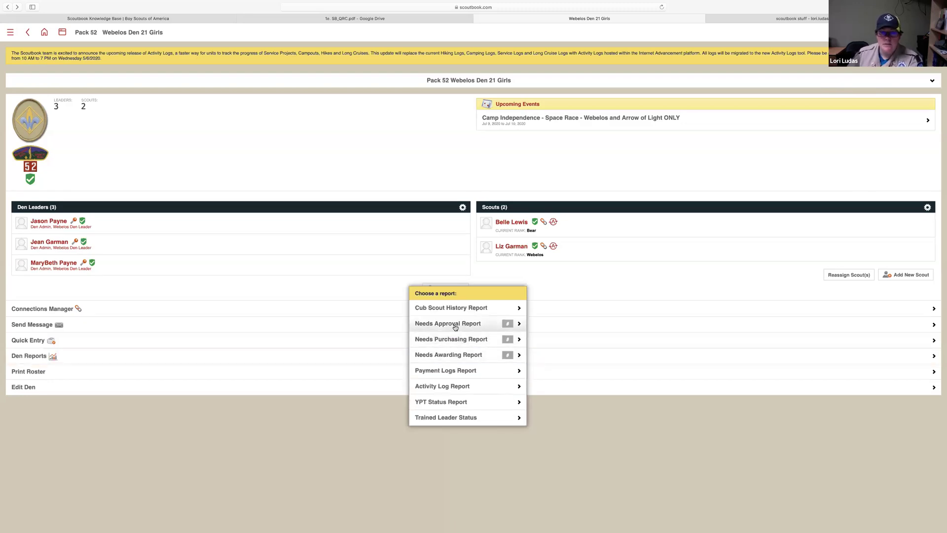
{"action": "left_click", "coordinate": [455, 327]}
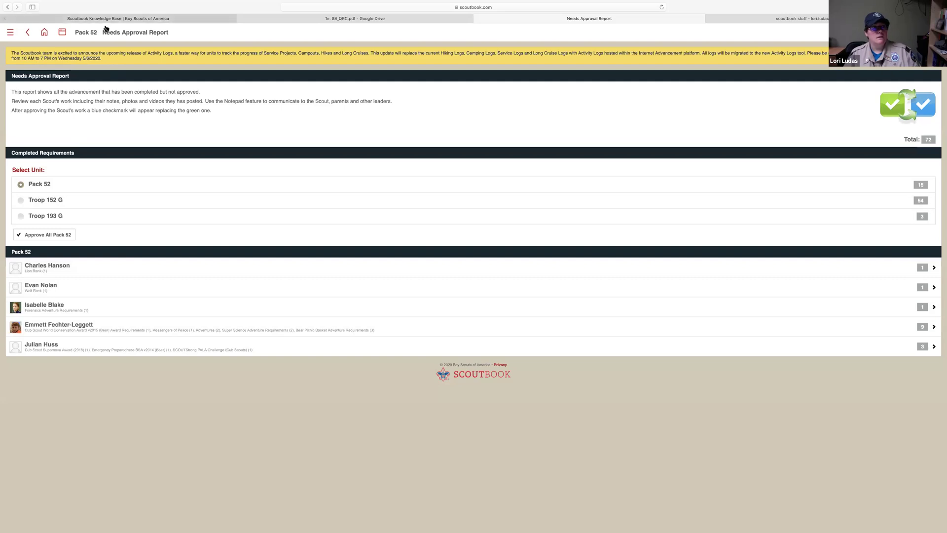
{"action": "left_click", "coordinate": [91, 34]}
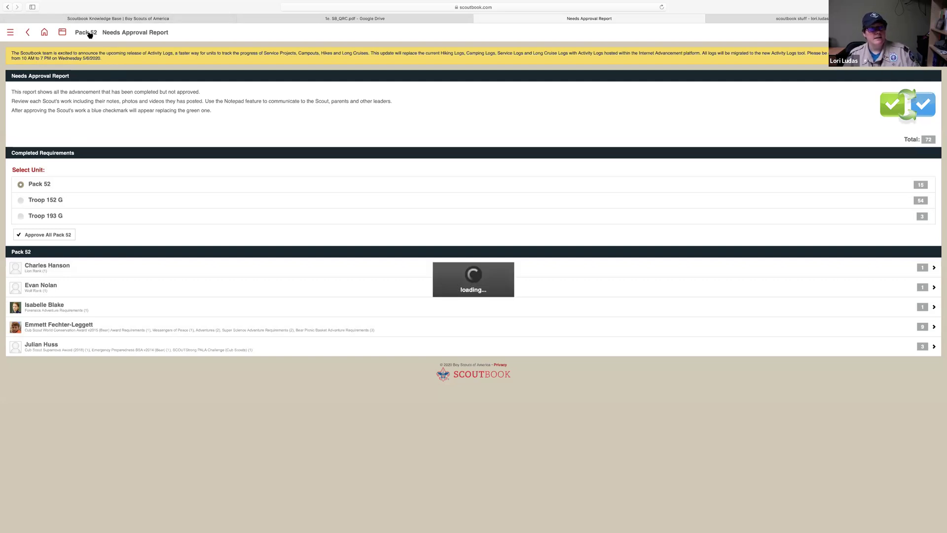
{"action": "scroll", "coordinate": [271, 461], "scroll_direction": "down", "scroll_amount": 5}
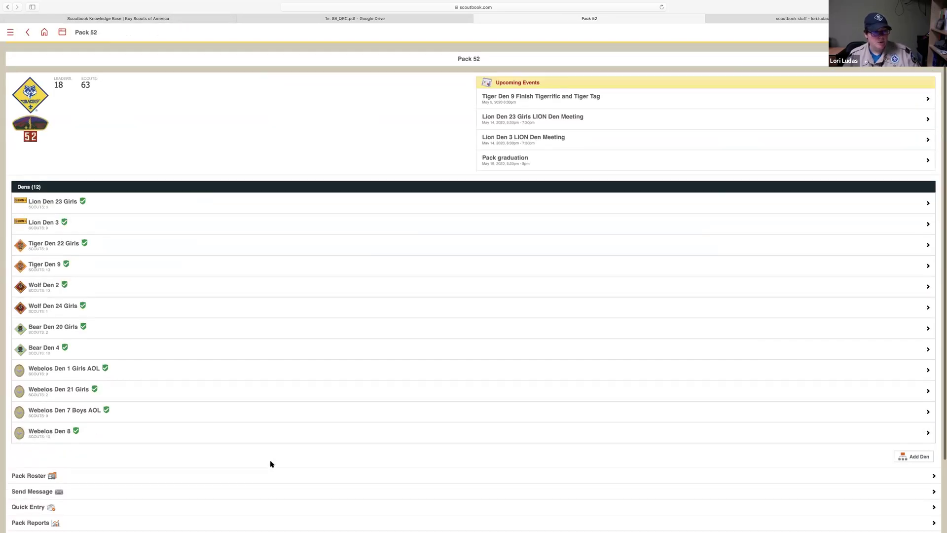
{"action": "left_click", "coordinate": [328, 434]}
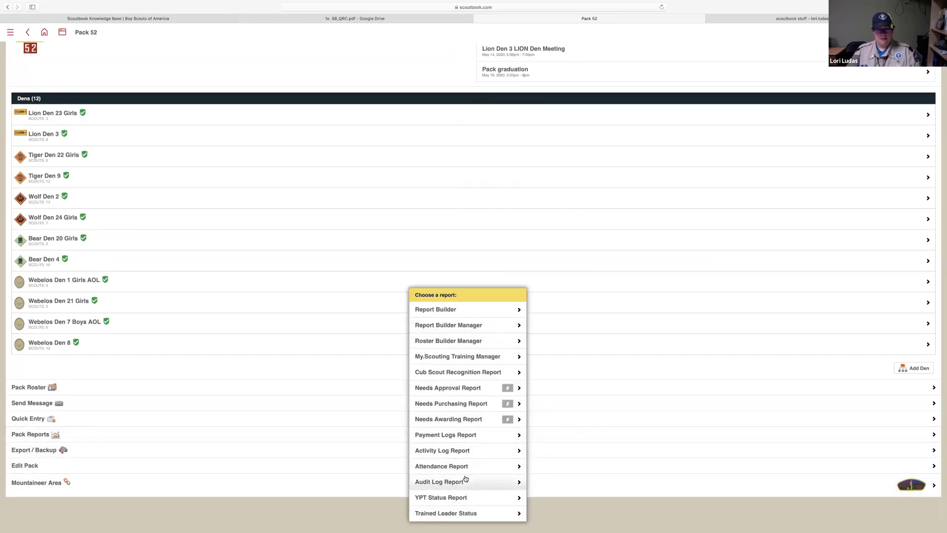
{"action": "left_click", "coordinate": [72, 300]}
{"action": "left_click", "coordinate": [73, 302]}
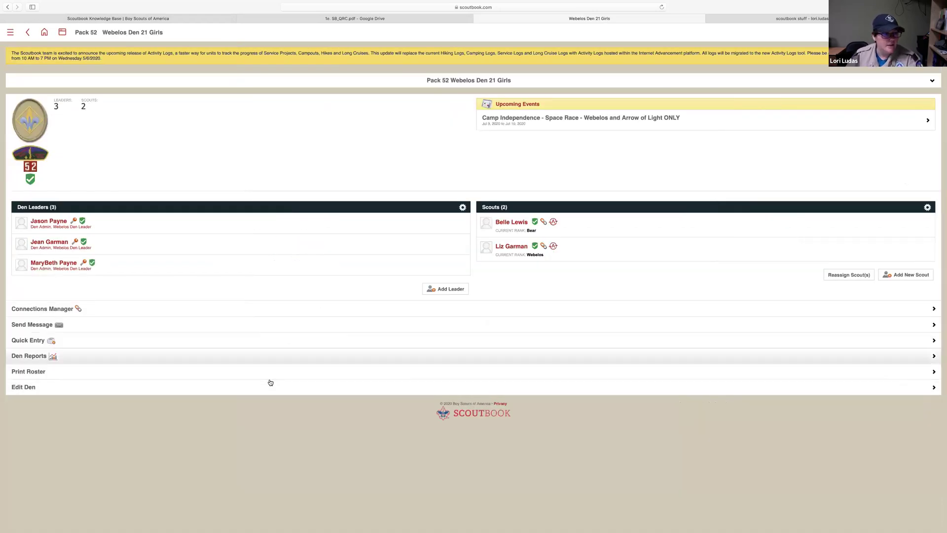
Run the Needs Purchasing Report from Den Reports and scroll to its purchase order links
{"action": "left_click", "coordinate": [292, 357]}
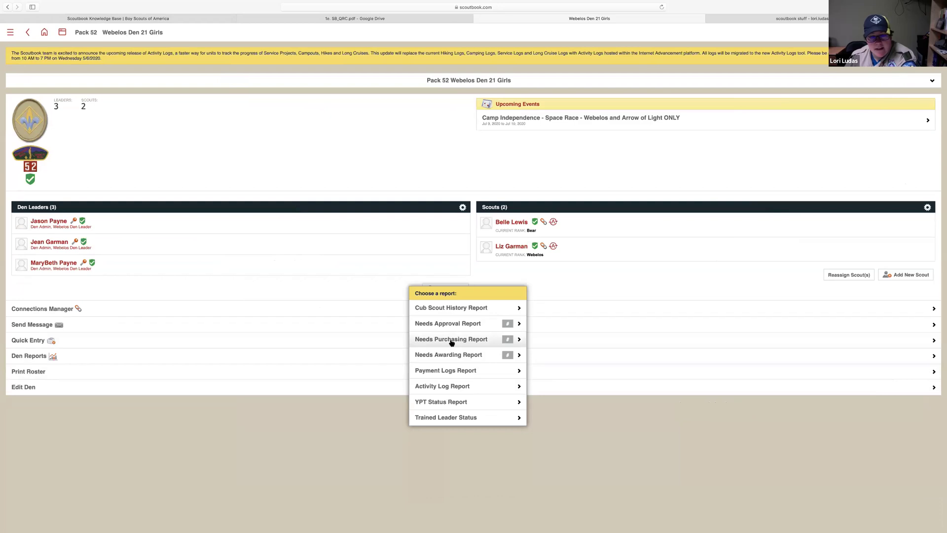
{"action": "left_click", "coordinate": [452, 341]}
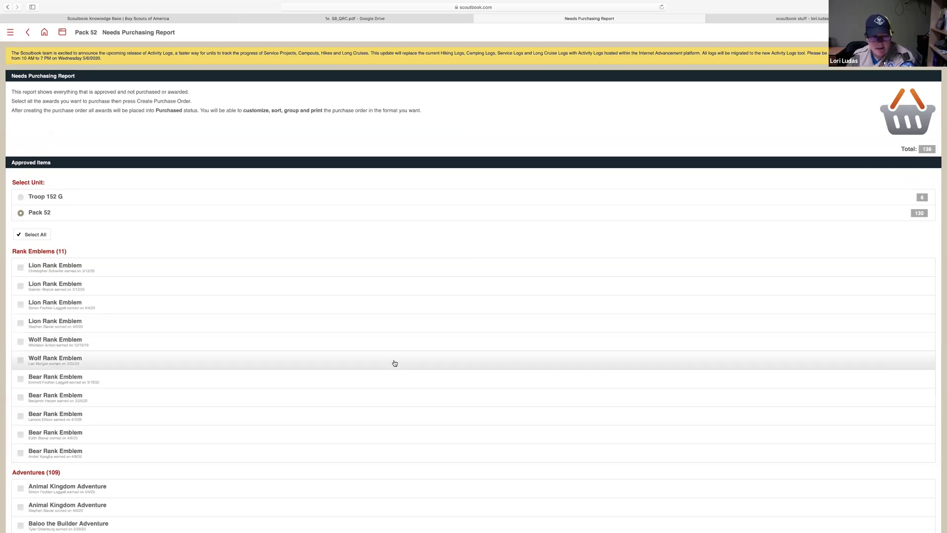
{"action": "scroll", "coordinate": [390, 360], "scroll_direction": "down", "scroll_amount": 5}
{"action": "scroll", "coordinate": [389, 360], "scroll_direction": "down", "scroll_amount": 14}
{"action": "scroll", "coordinate": [390, 360], "scroll_direction": "down", "scroll_amount": 10}
{"action": "scroll", "coordinate": [389, 360], "scroll_direction": "down", "scroll_amount": 15}
{"action": "scroll", "coordinate": [389, 360], "scroll_direction": "down", "scroll_amount": 20}
{"action": "scroll", "coordinate": [390, 360], "scroll_direction": "down", "scroll_amount": 9}
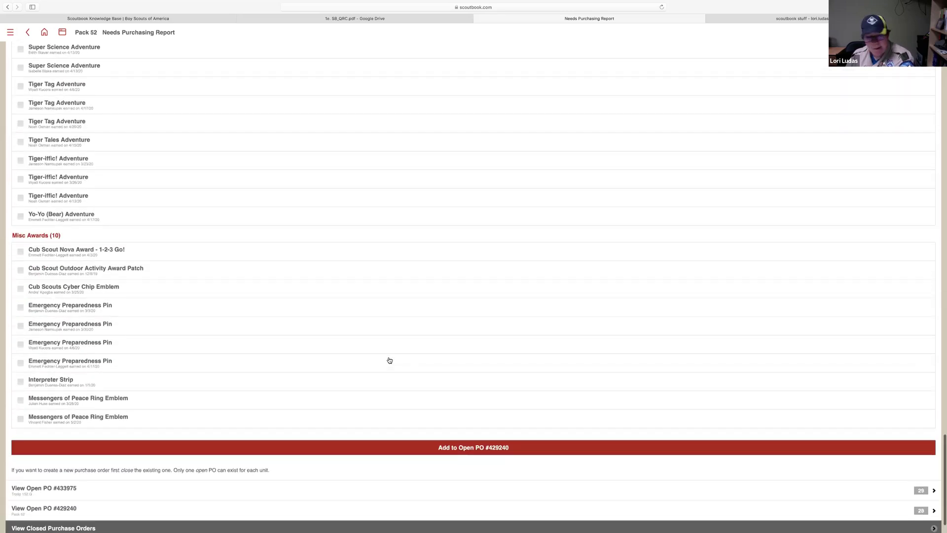
{"action": "scroll", "coordinate": [389, 361], "scroll_direction": "up", "scroll_amount": 2}
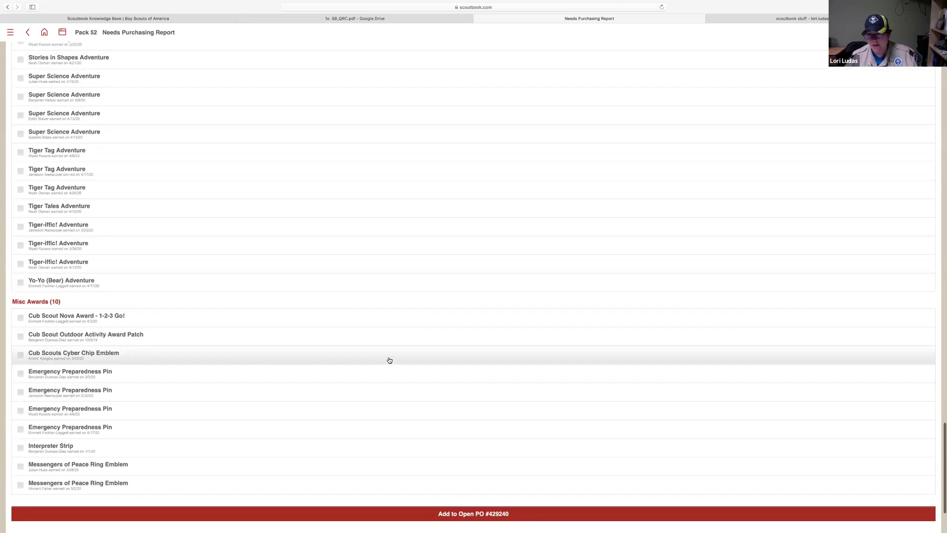
{"action": "scroll", "coordinate": [389, 360], "scroll_direction": "down", "scroll_amount": 2}
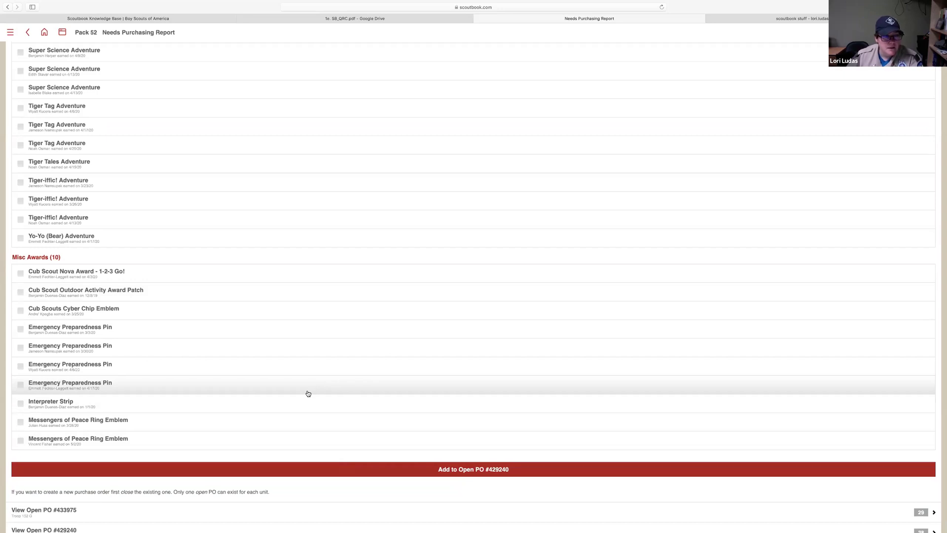
{"action": "scroll", "coordinate": [307, 394], "scroll_direction": "down", "scroll_amount": 3}
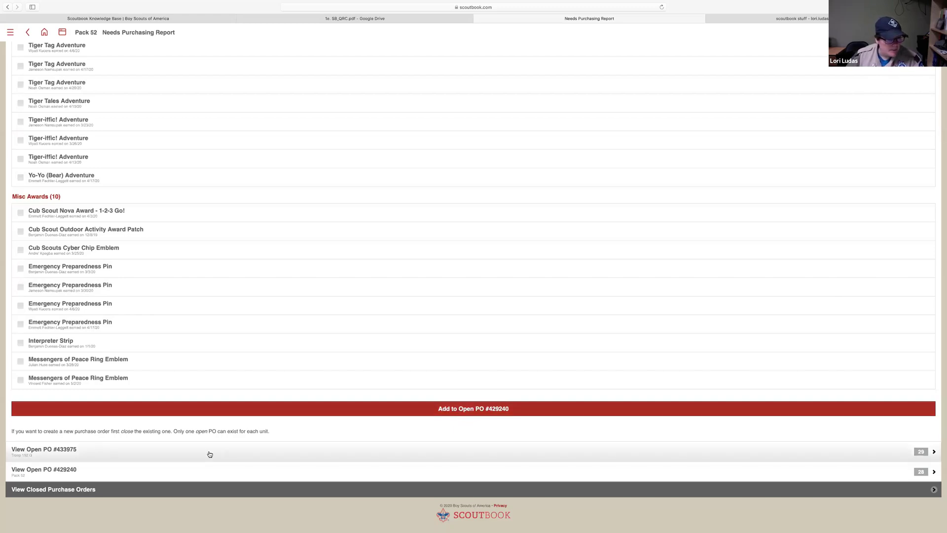
Open Pack 52's purchase order (28 items, $44.62 subtotal) and scroll to Advancement Report
{"action": "left_click", "coordinate": [166, 477]}
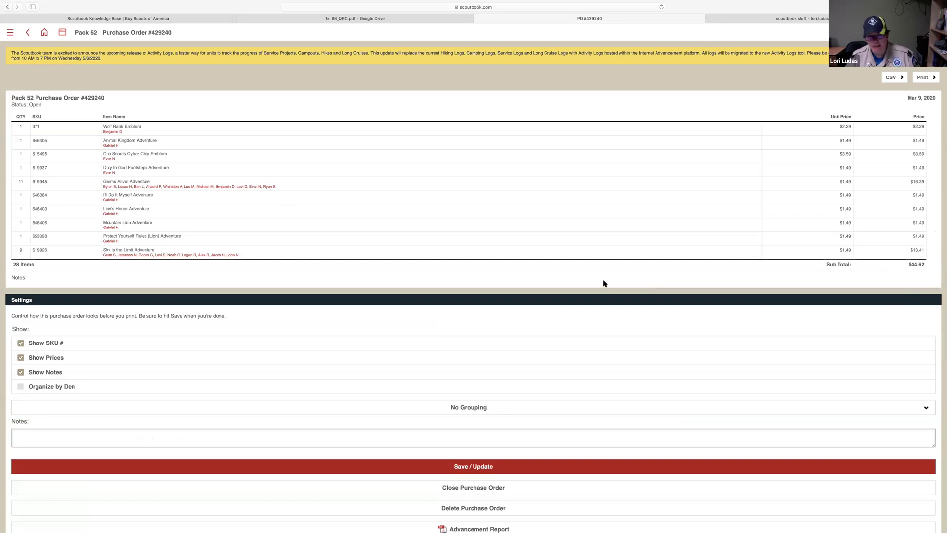
{"action": "scroll", "coordinate": [546, 301], "scroll_direction": "down", "scroll_amount": 5}
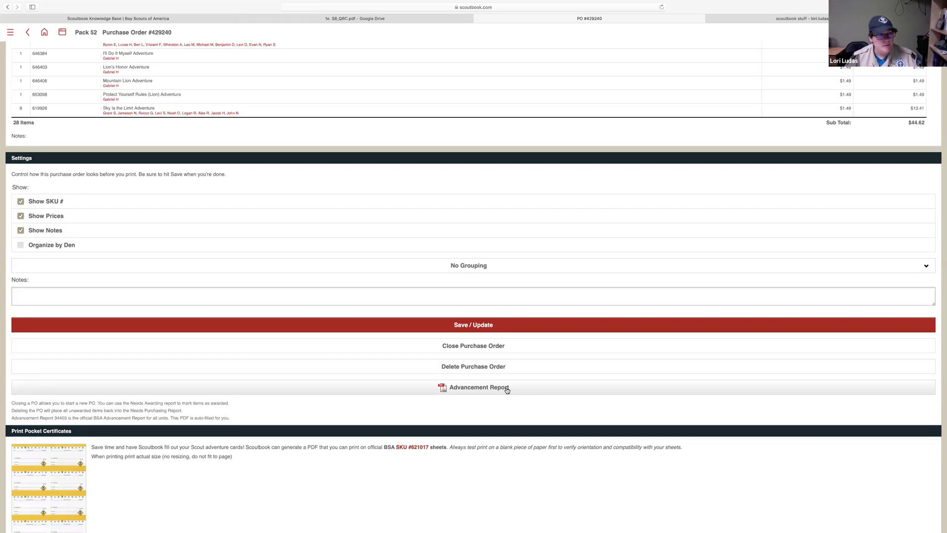
Generate and scroll through the order's Advancement Report PDF, then return to Pack 52's unit page
{"action": "left_click", "coordinate": [507, 390]}
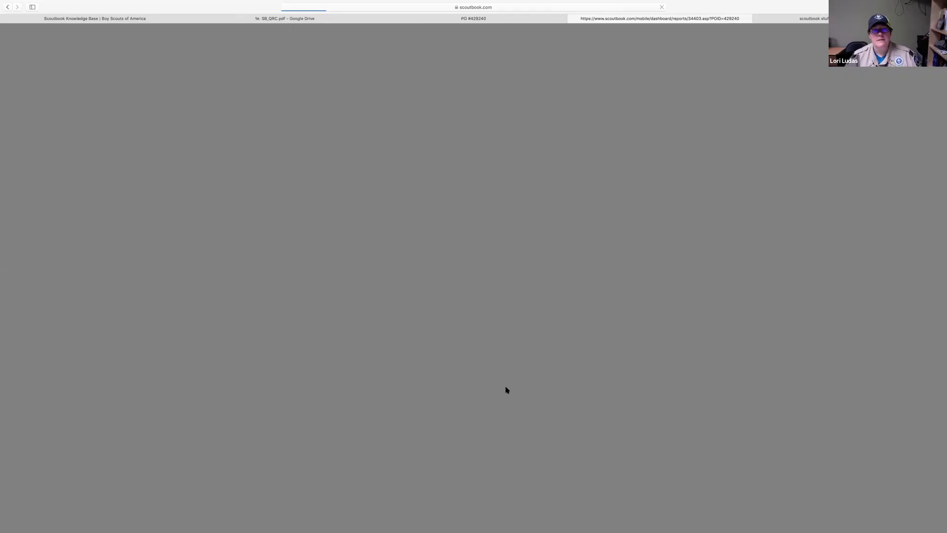
{"action": "scroll", "coordinate": [507, 389], "scroll_direction": "down", "scroll_amount": 5}
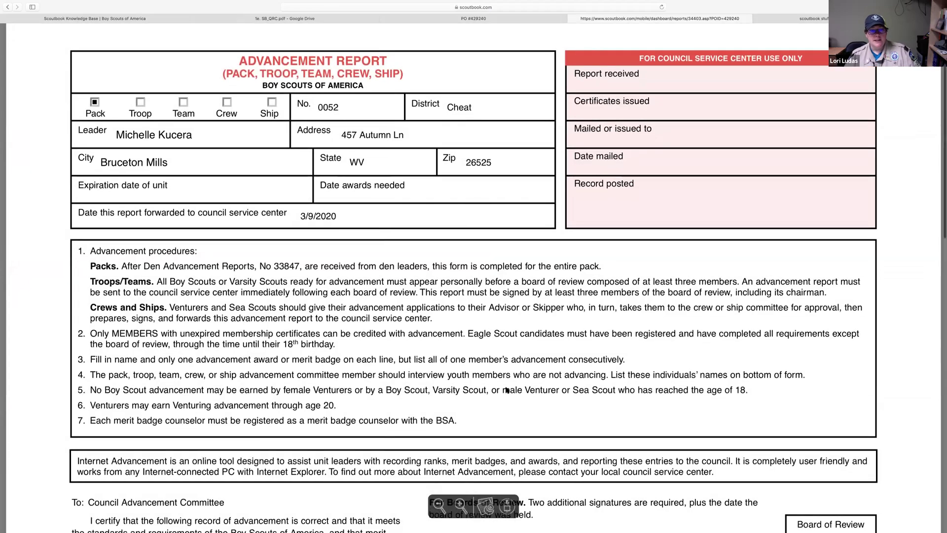
{"action": "scroll", "coordinate": [506, 390], "scroll_direction": "down", "scroll_amount": 10}
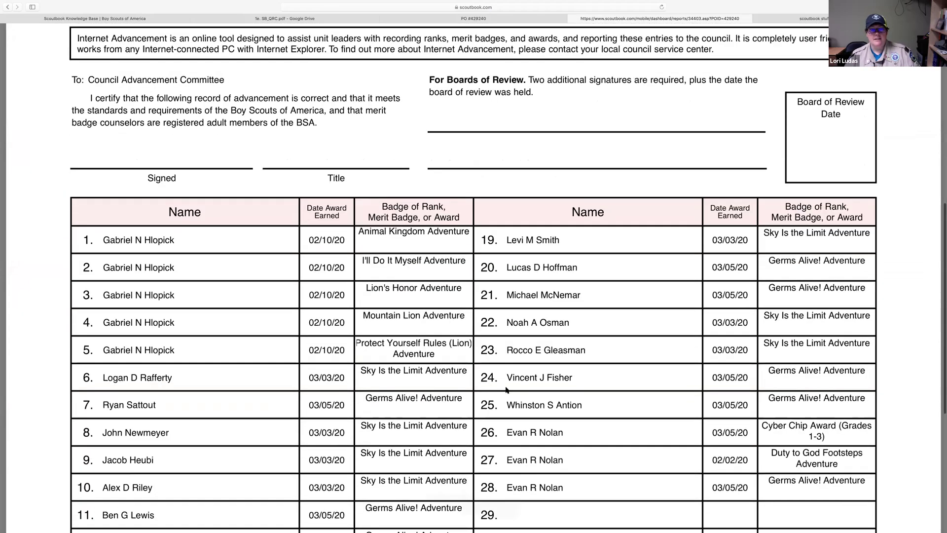
{"action": "scroll", "coordinate": [505, 390], "scroll_direction": "down", "scroll_amount": 2}
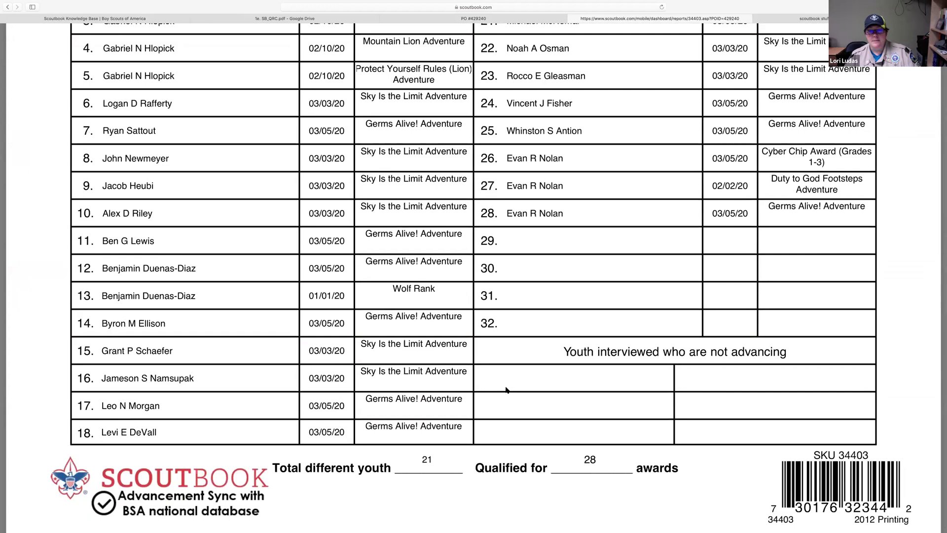
{"action": "scroll", "coordinate": [505, 390], "scroll_direction": "up", "scroll_amount": 5}
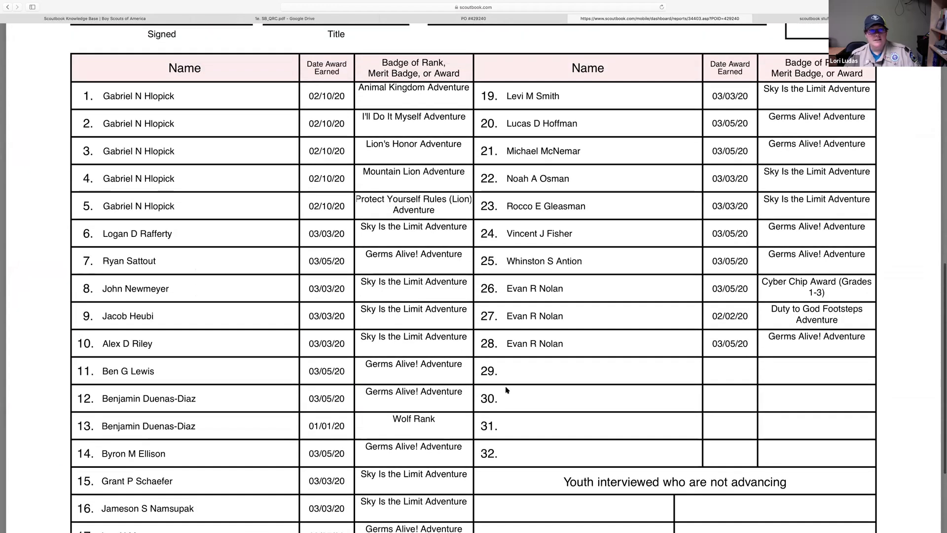
{"action": "scroll", "coordinate": [506, 391], "scroll_direction": "up", "scroll_amount": 1}
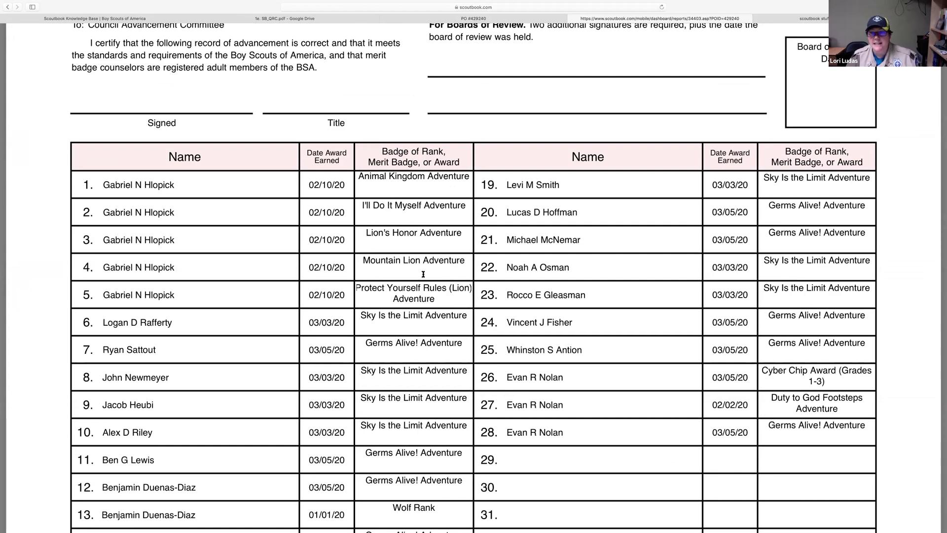
{"action": "scroll", "coordinate": [423, 273], "scroll_direction": "down", "scroll_amount": 5}
{"action": "scroll", "coordinate": [423, 274], "scroll_direction": "down", "scroll_amount": 3}
{"action": "scroll", "coordinate": [343, 253], "scroll_direction": "up", "scroll_amount": 1}
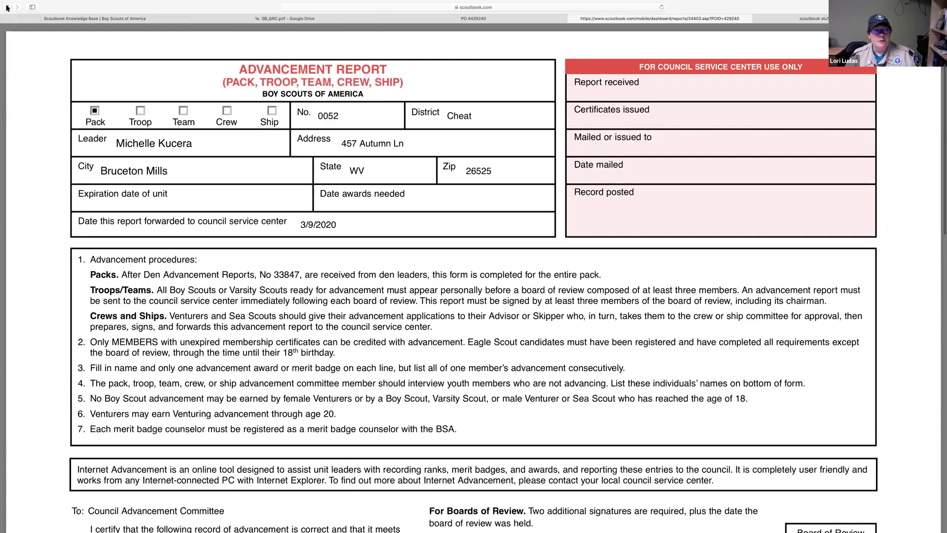
{"action": "left_click", "coordinate": [7, 7]}
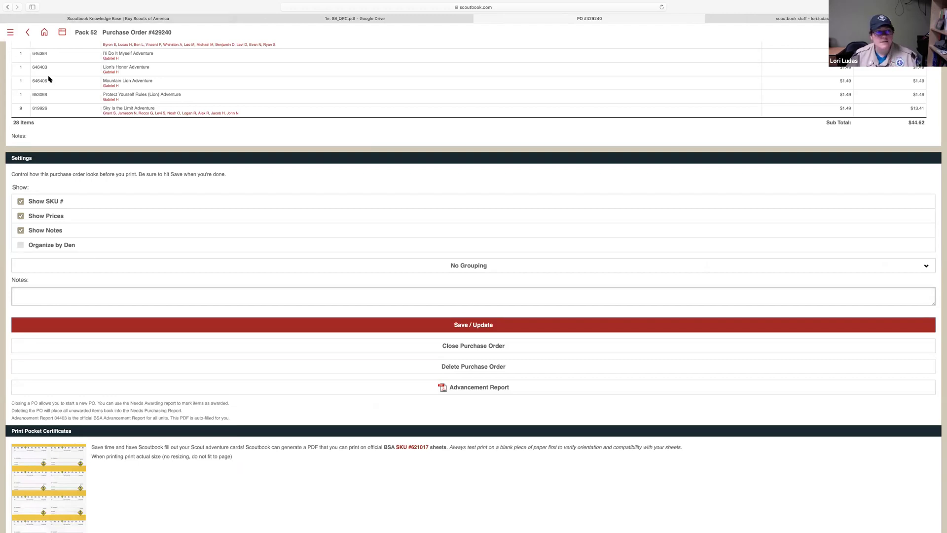
{"action": "left_click", "coordinate": [87, 34]}
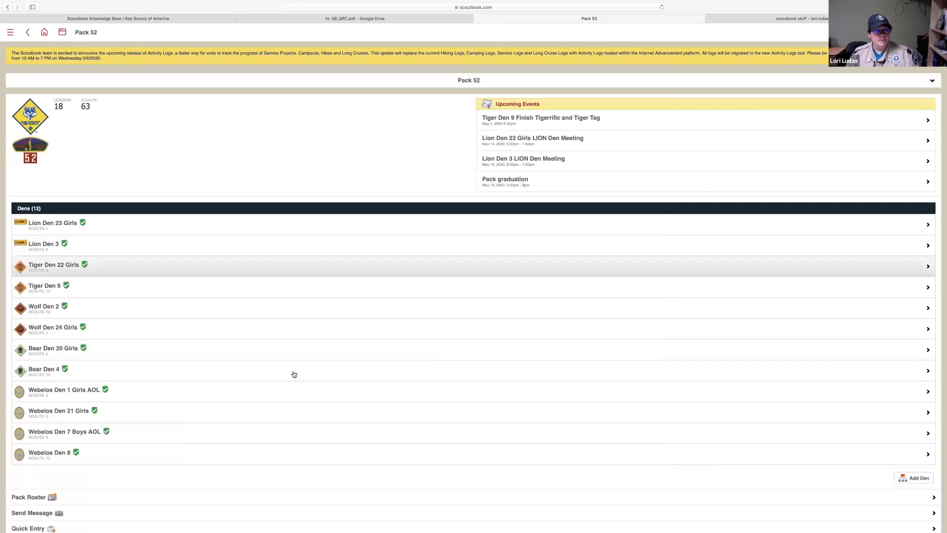
Go from Wolf Den 24 Girls through its scout's Wolf rank to Duty to God Footsteps
{"action": "scroll", "coordinate": [293, 375], "scroll_direction": "down", "scroll_amount": 5}
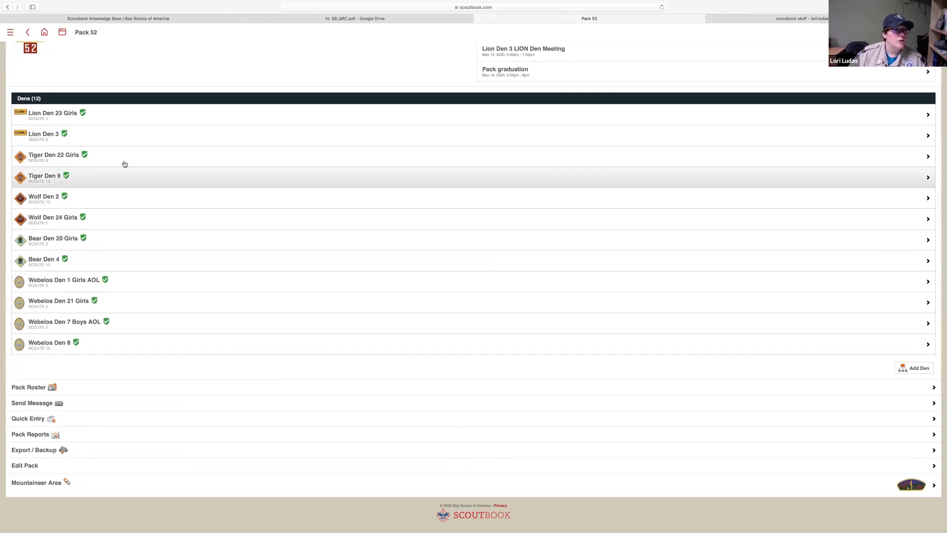
{"action": "left_click", "coordinate": [150, 227]}
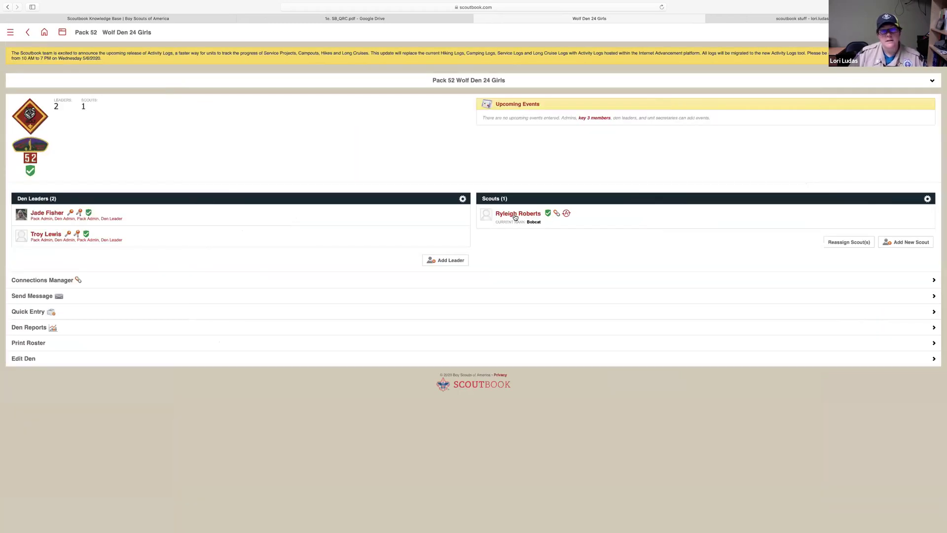
{"action": "left_click", "coordinate": [514, 215]}
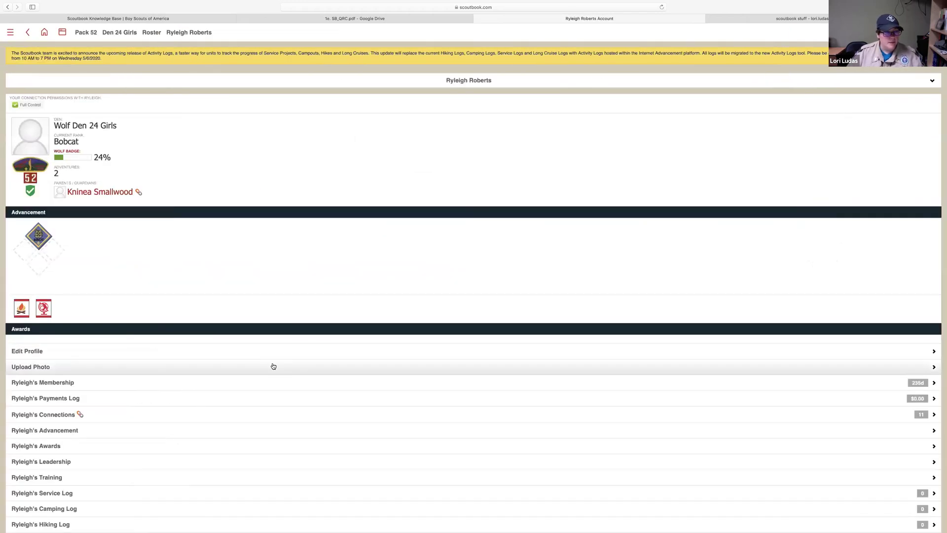
{"action": "scroll", "coordinate": [274, 366], "scroll_direction": "down", "scroll_amount": 3}
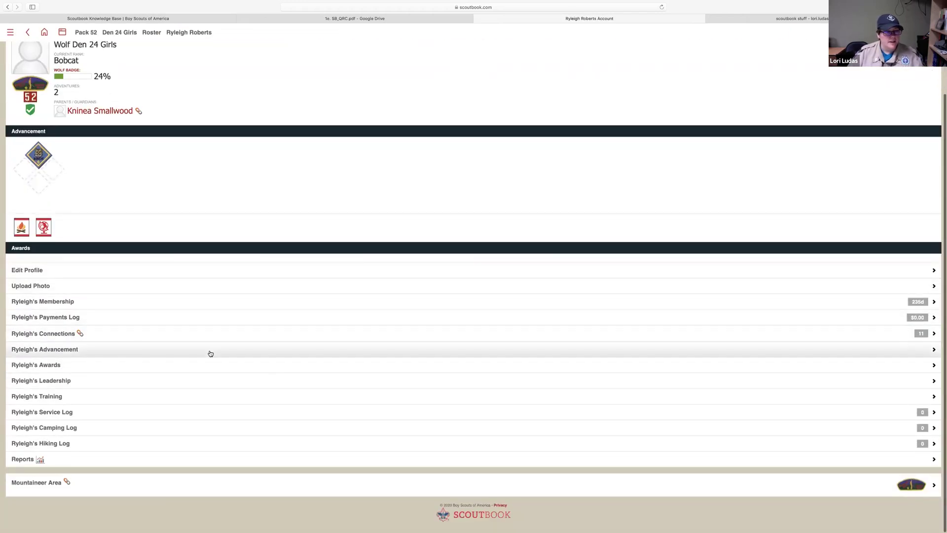
{"action": "left_click", "coordinate": [210, 352]}
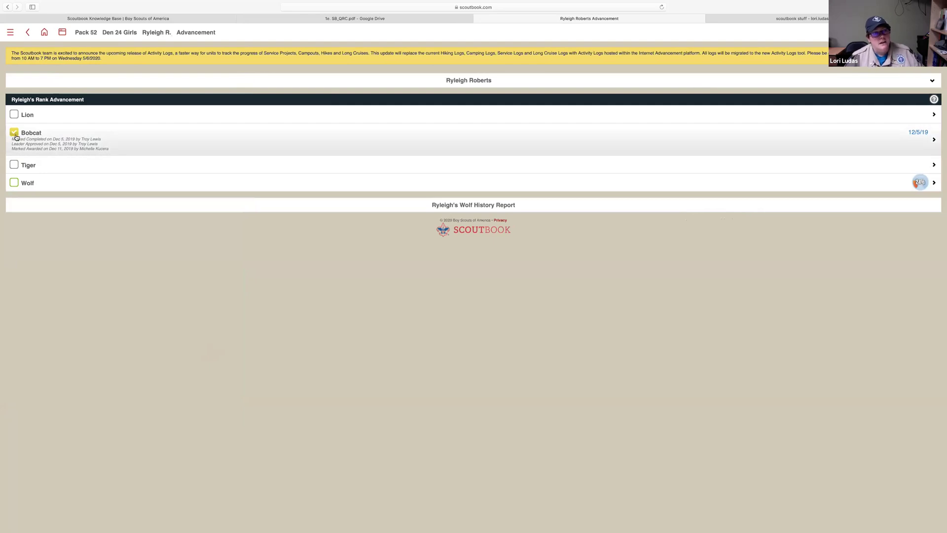
{"action": "mouse_move", "coordinate": [16, 138]}
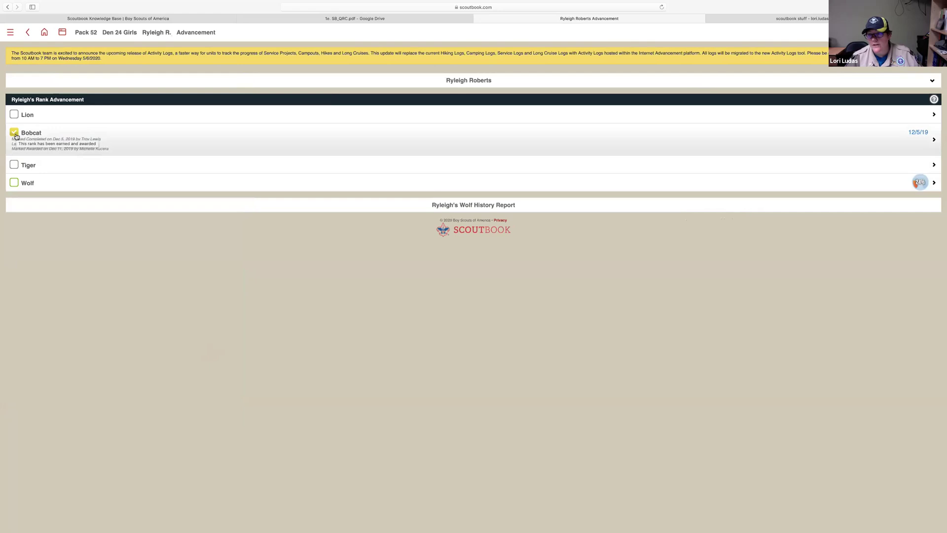
{"action": "left_click", "coordinate": [116, 187]}
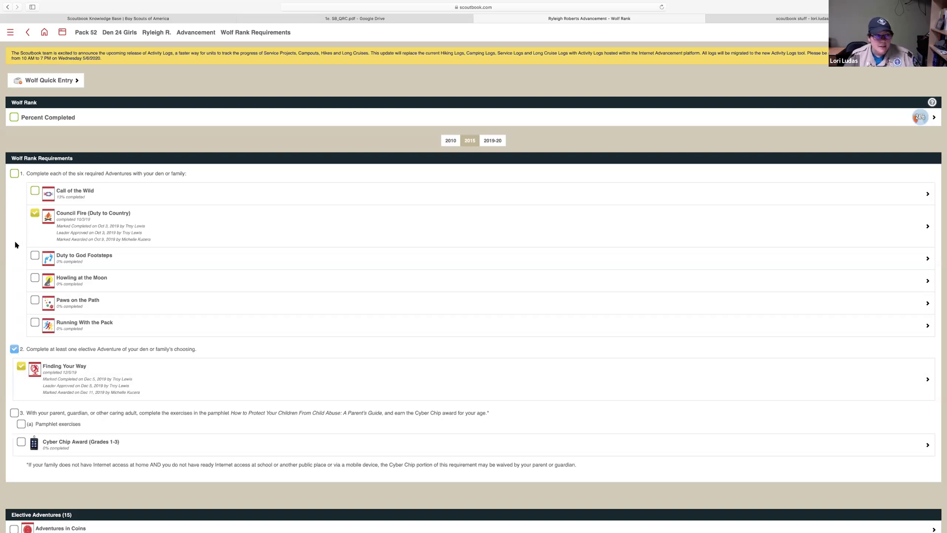
{"action": "left_click", "coordinate": [36, 259]}
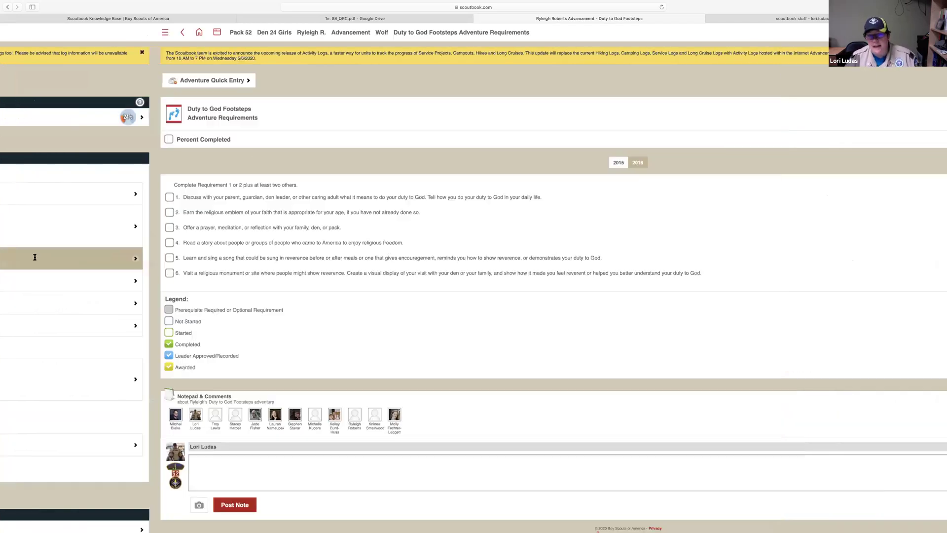
Mark Duty to God Footsteps requirement 1 completed on May 4, 2020
{"action": "left_click", "coordinate": [14, 199]}
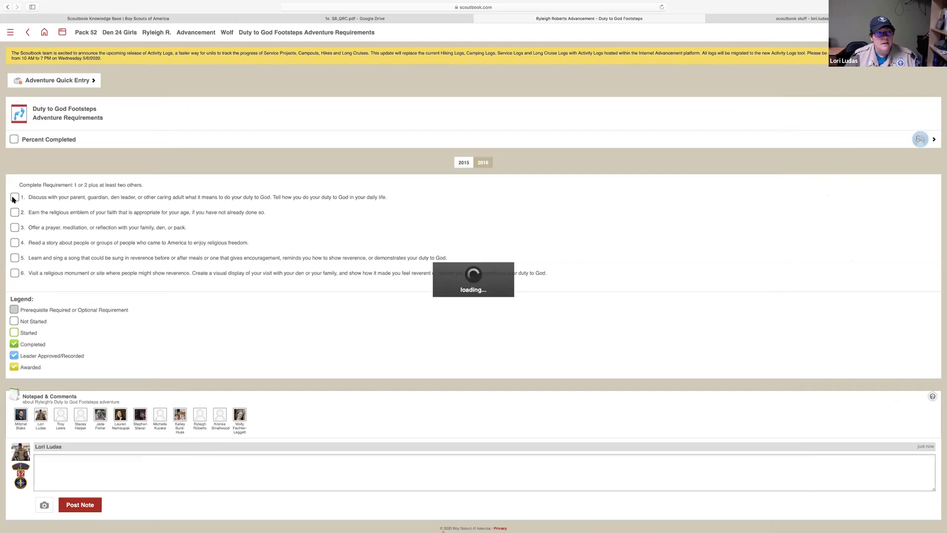
{"action": "left_click", "coordinate": [928, 136]}
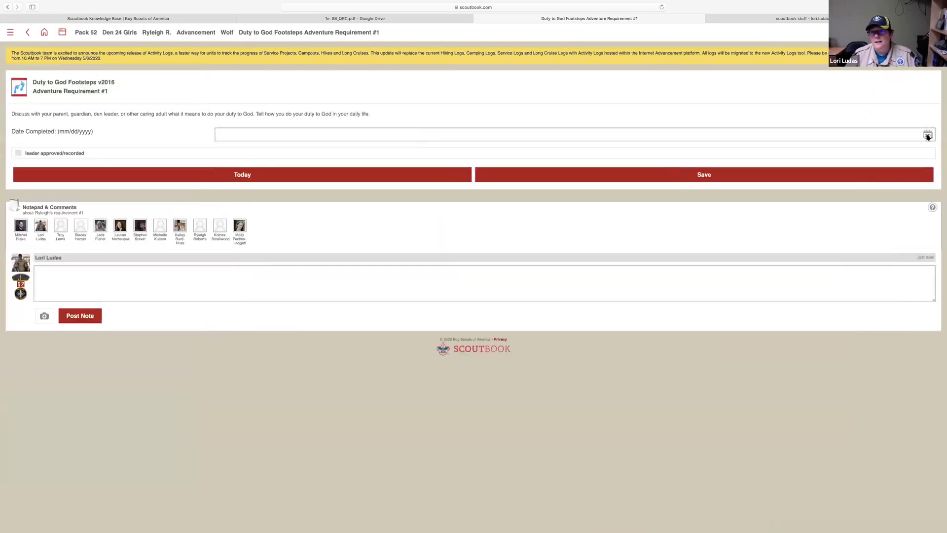
{"action": "left_click", "coordinate": [203, 466]}
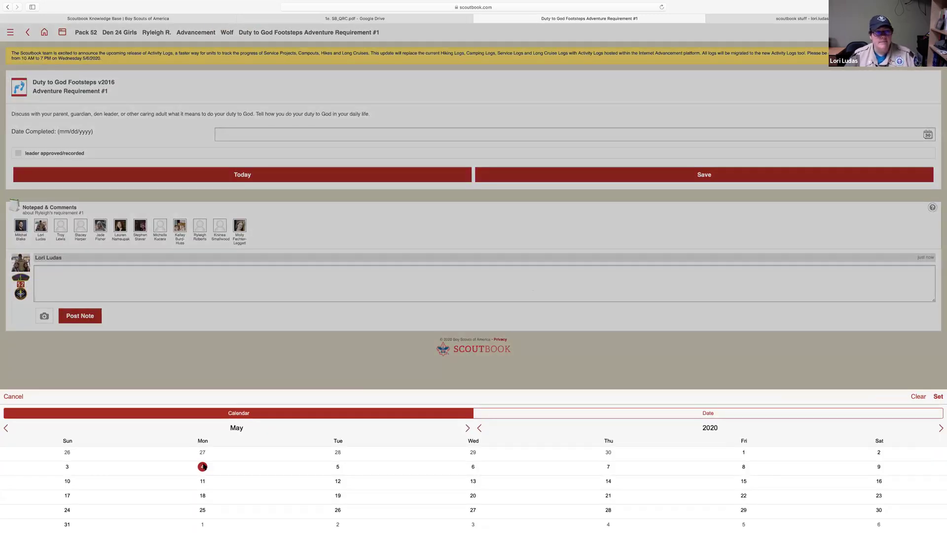
{"action": "left_click", "coordinate": [568, 178]}
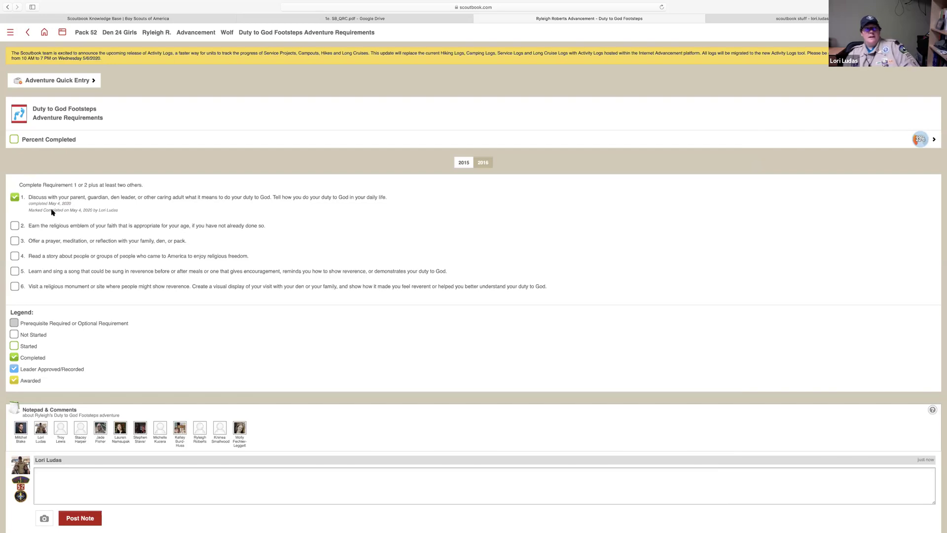
Clear requirement 1's completion date, save it, and return to Pack 52
{"action": "left_click", "coordinate": [15, 198]}
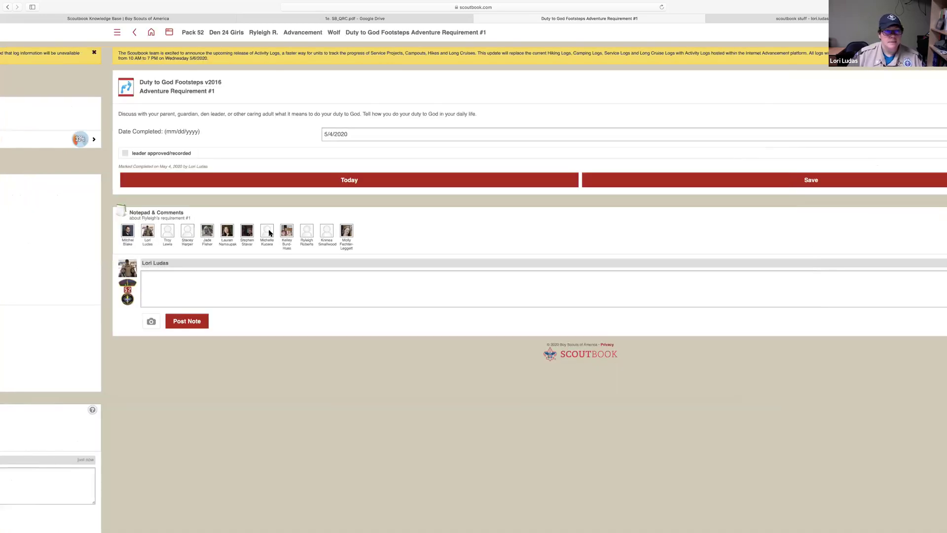
{"action": "key", "text": "BackSpace"}
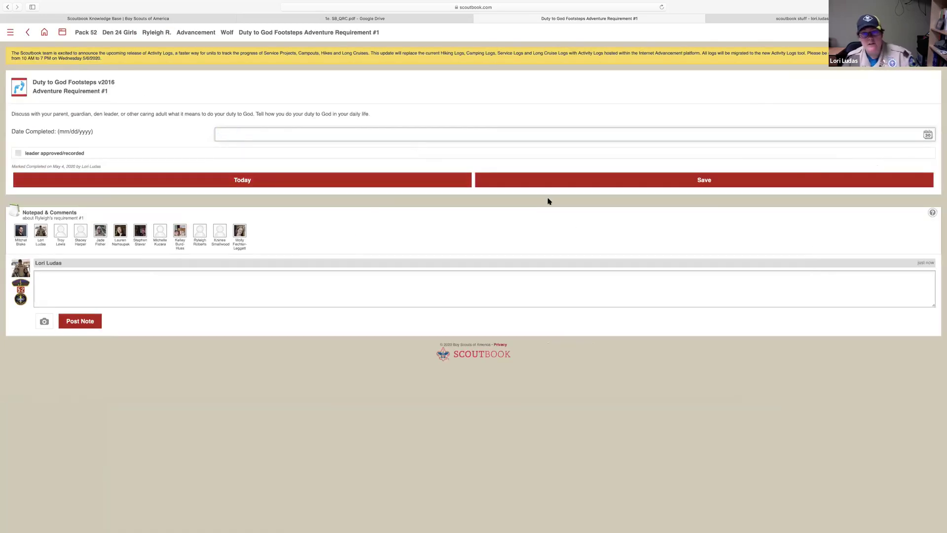
{"action": "left_click", "coordinate": [549, 181]}
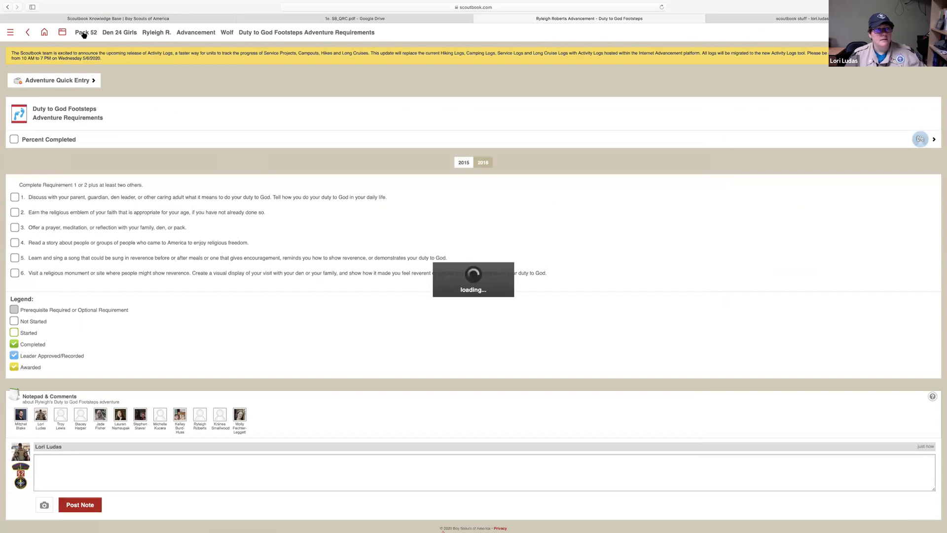
{"action": "left_click", "coordinate": [85, 33]}
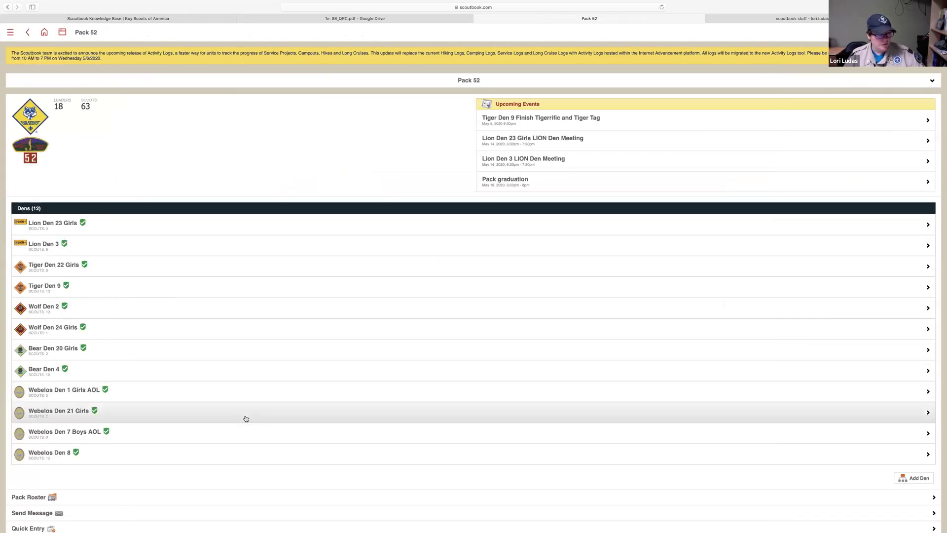
Open Pack 52's Pack Reports list and run the YPT Status Report
{"action": "scroll", "coordinate": [246, 418], "scroll_direction": "down", "scroll_amount": 2}
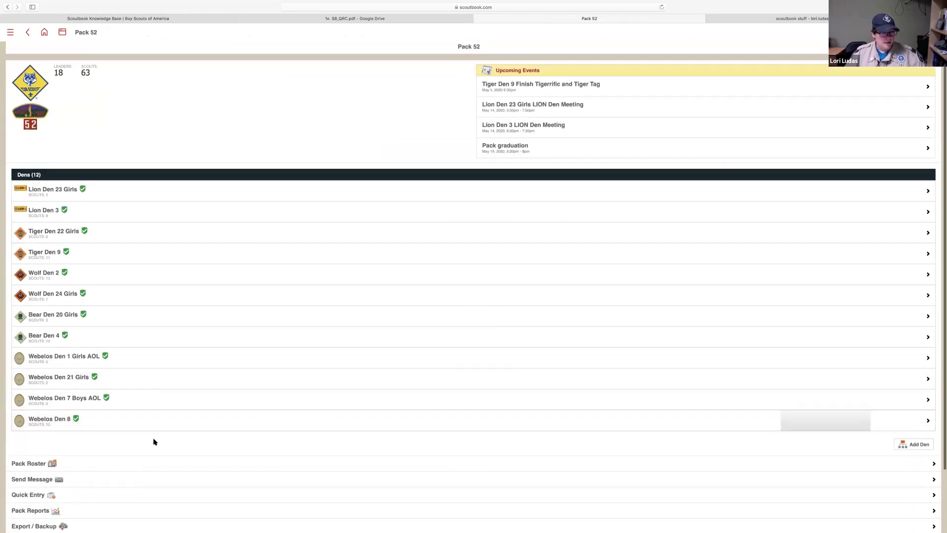
{"action": "scroll", "coordinate": [154, 443], "scroll_direction": "down", "scroll_amount": 3}
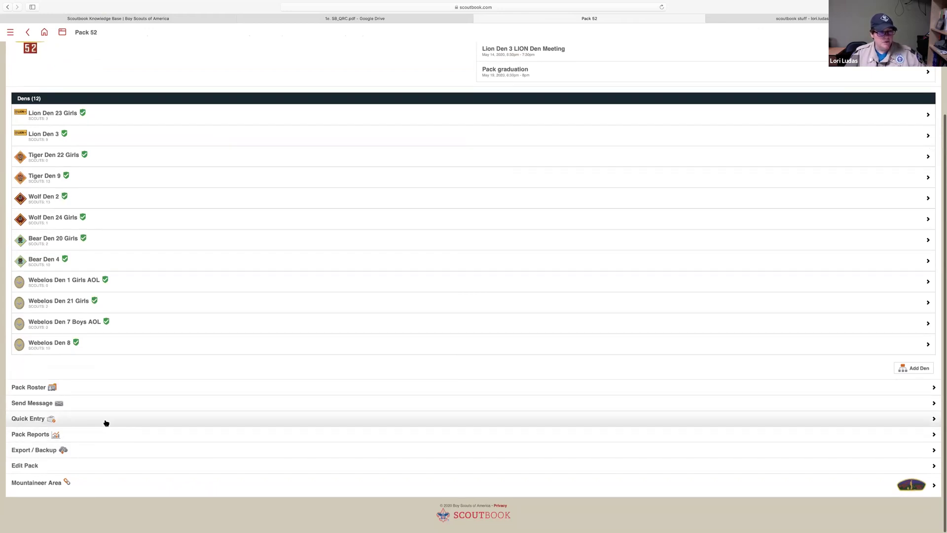
{"action": "left_click", "coordinate": [116, 440]}
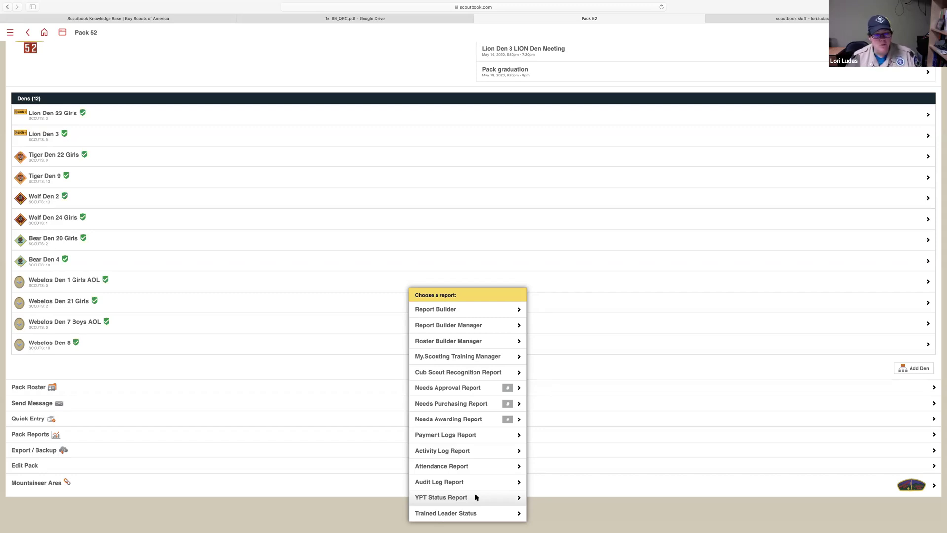
{"action": "left_click", "coordinate": [476, 498]}
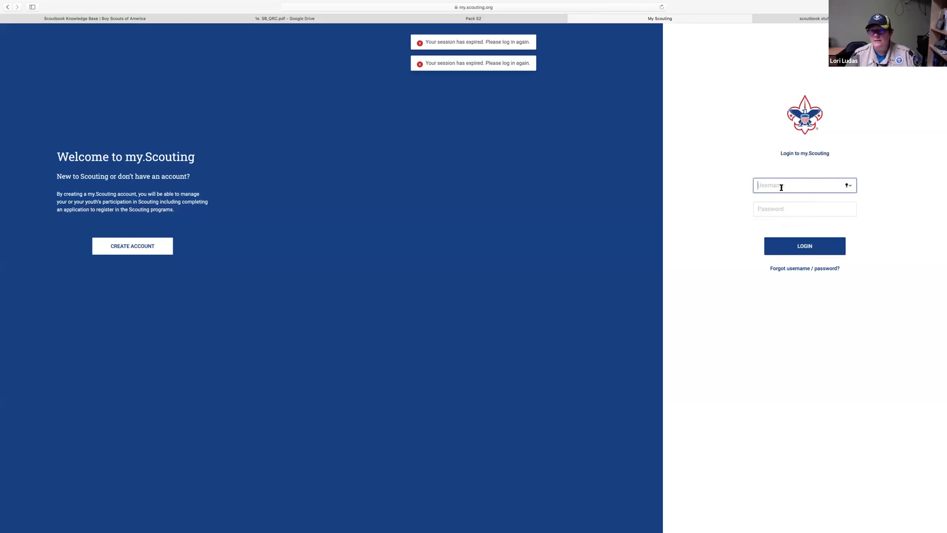
Sign in to my.Scouting using the saved credentials
{"action": "type", "text": "l"}
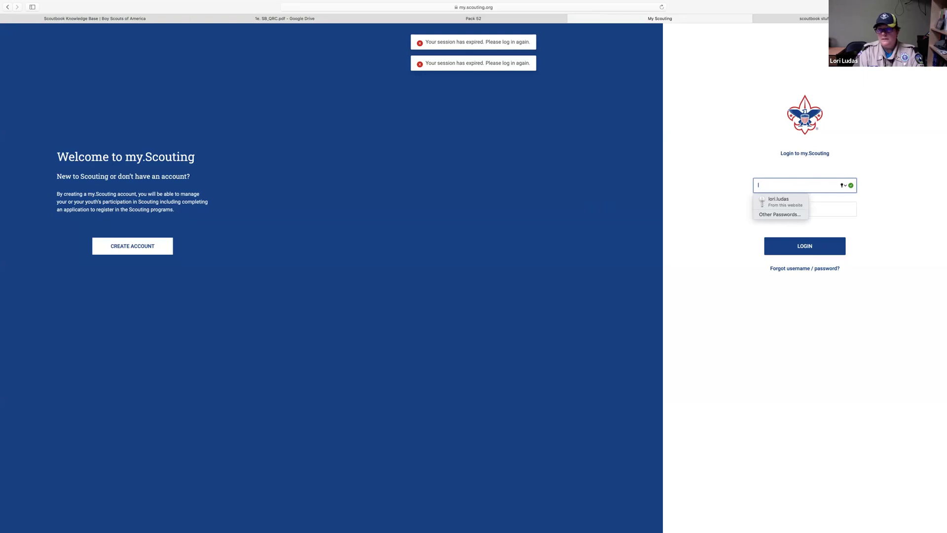
{"action": "left_click", "coordinate": [787, 201]}
{"action": "left_click", "coordinate": [806, 250]}
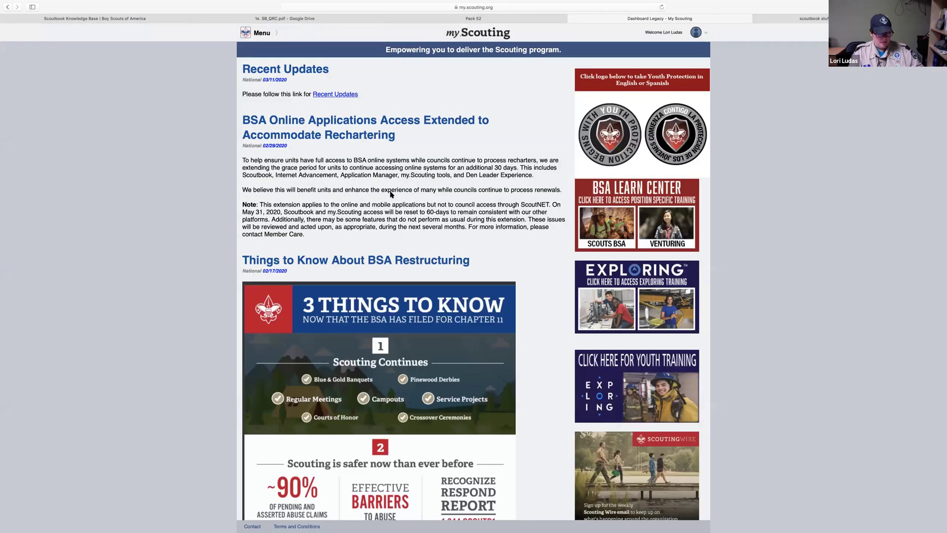
Open the YPT Aging Report for Pack 0052 - Cheat 02 from the navigation menu
{"action": "left_click", "coordinate": [261, 34]}
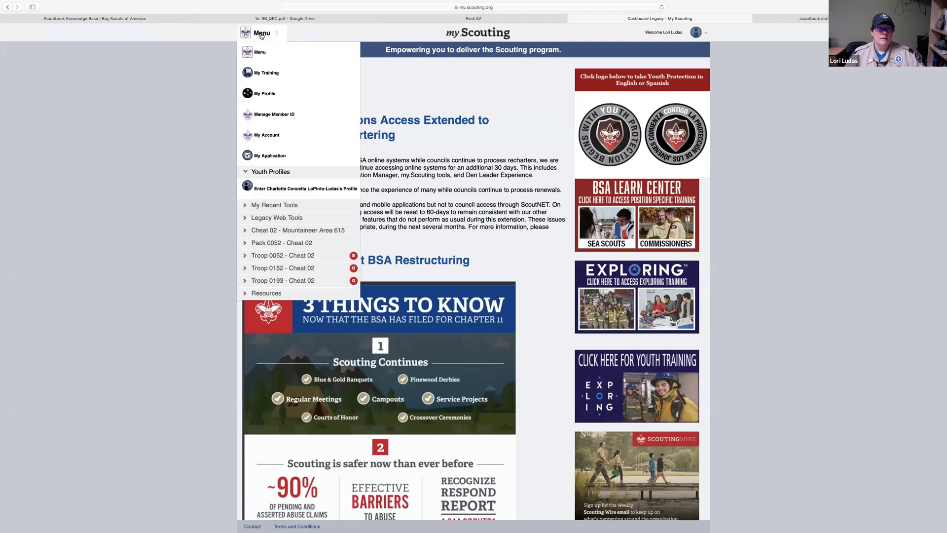
{"action": "left_click", "coordinate": [288, 244]}
{"action": "left_click", "coordinate": [282, 261]}
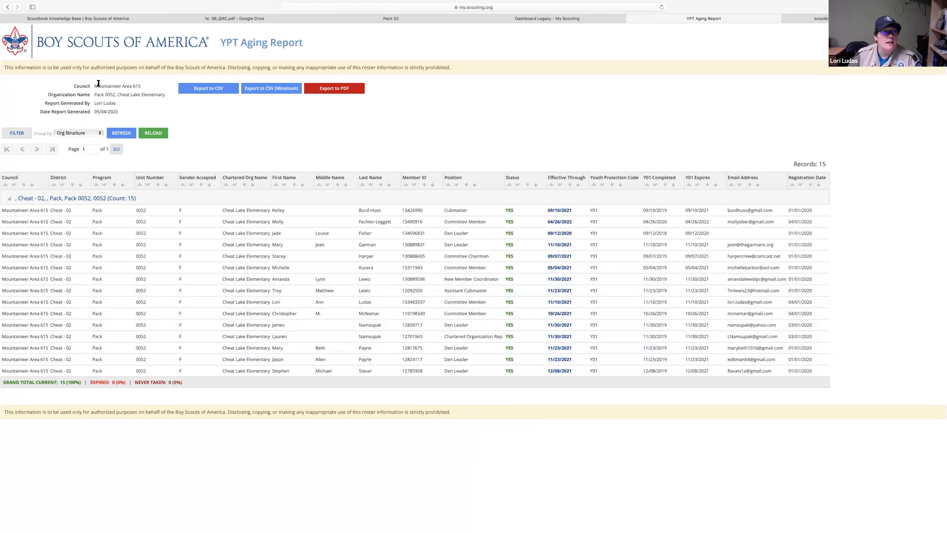
View Troop 0152's YPT Aging Report with 11 current records, then return to the Pack 52 tab
{"action": "left_click", "coordinate": [7, 7]}
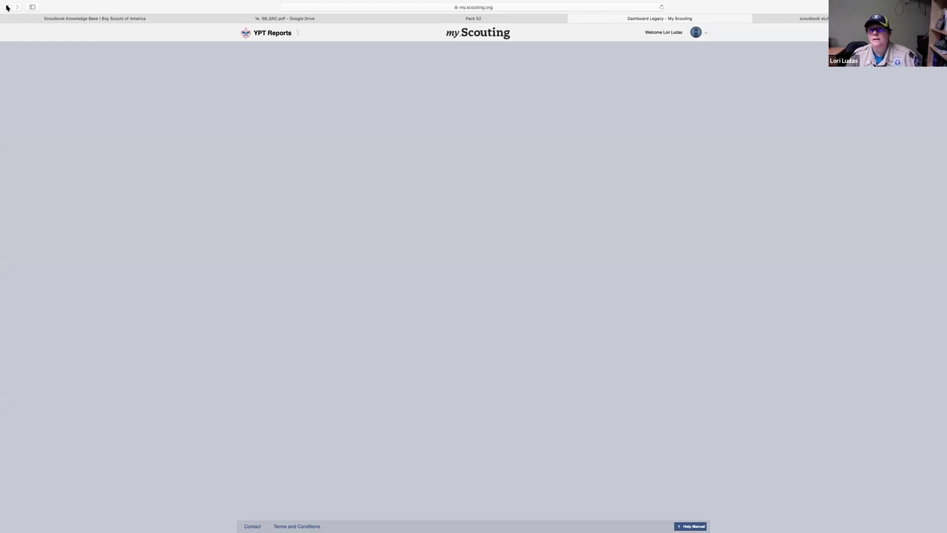
{"action": "left_click", "coordinate": [272, 35]}
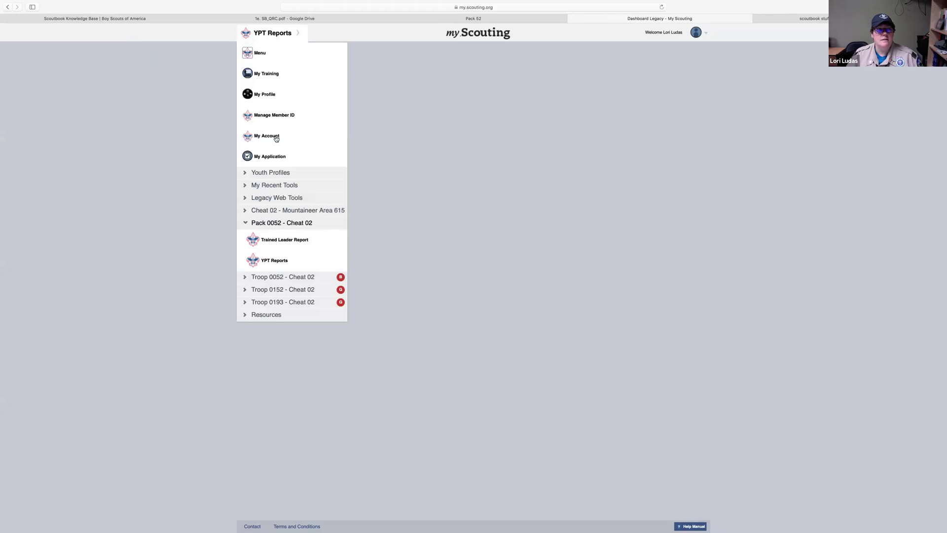
{"action": "left_click", "coordinate": [275, 289]}
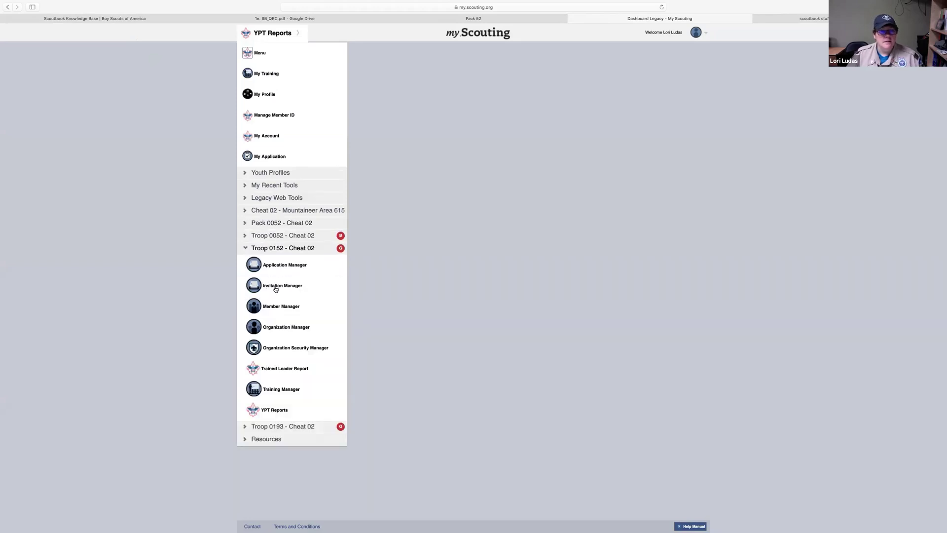
{"action": "left_click", "coordinate": [275, 410]}
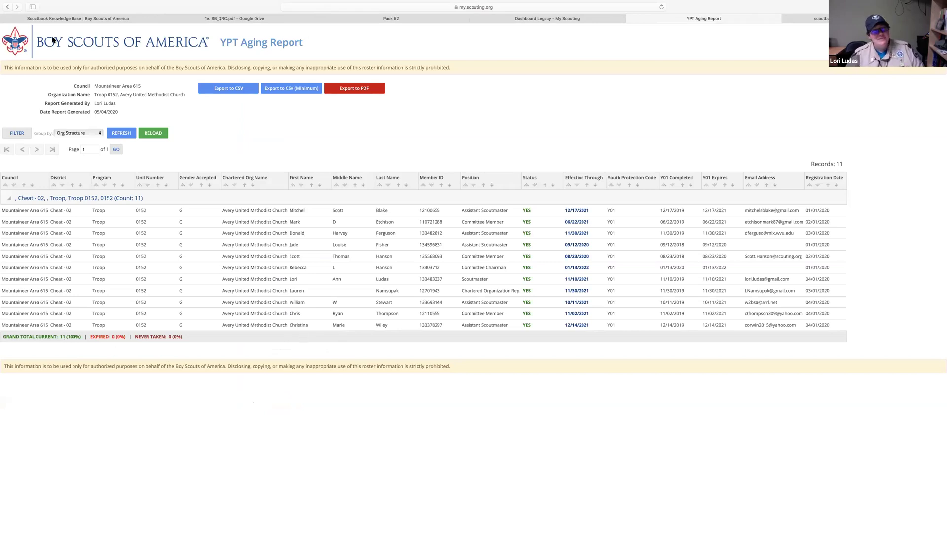
{"action": "left_click", "coordinate": [7, 7]}
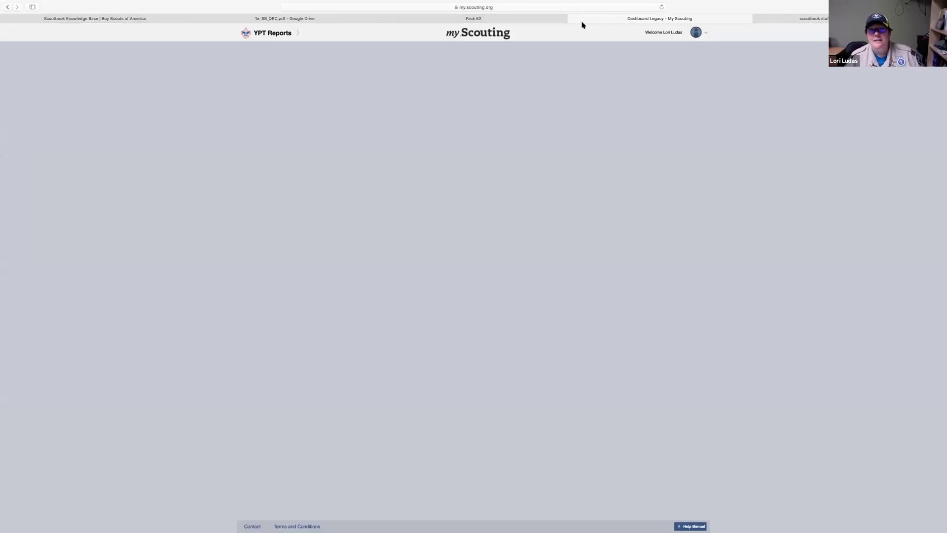
{"action": "left_click", "coordinate": [556, 20]}
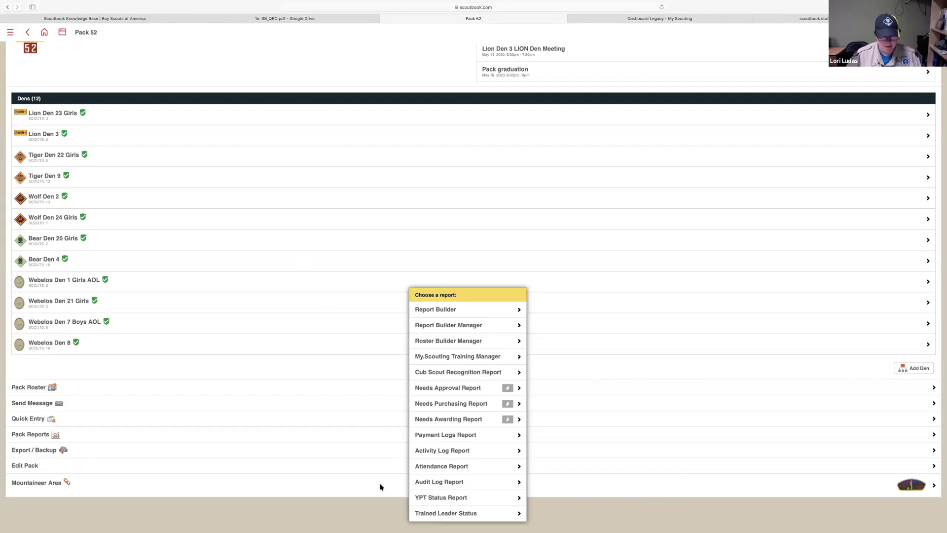
Open the Pack 0052 Trained Leader Report, showing all 15 leaders trained
{"action": "left_click", "coordinate": [443, 514]}
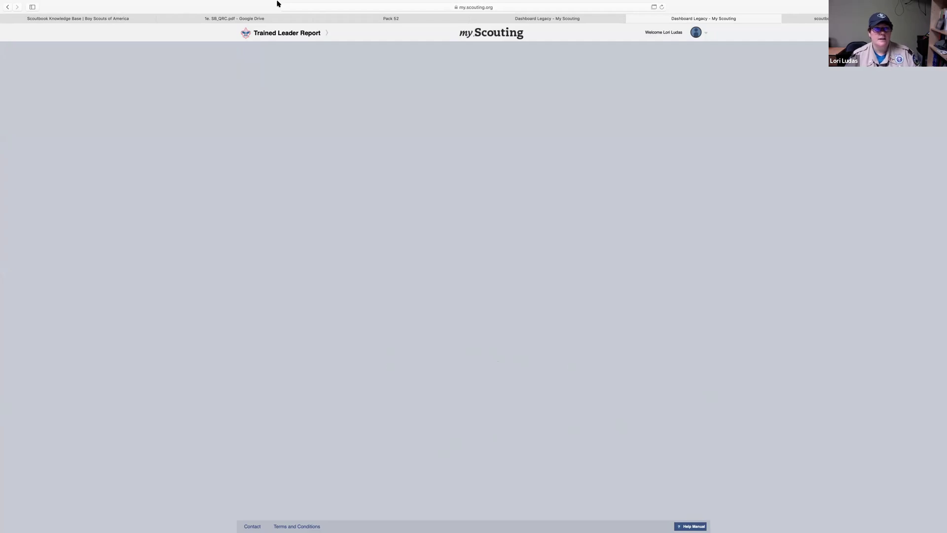
{"action": "left_click", "coordinate": [280, 34]}
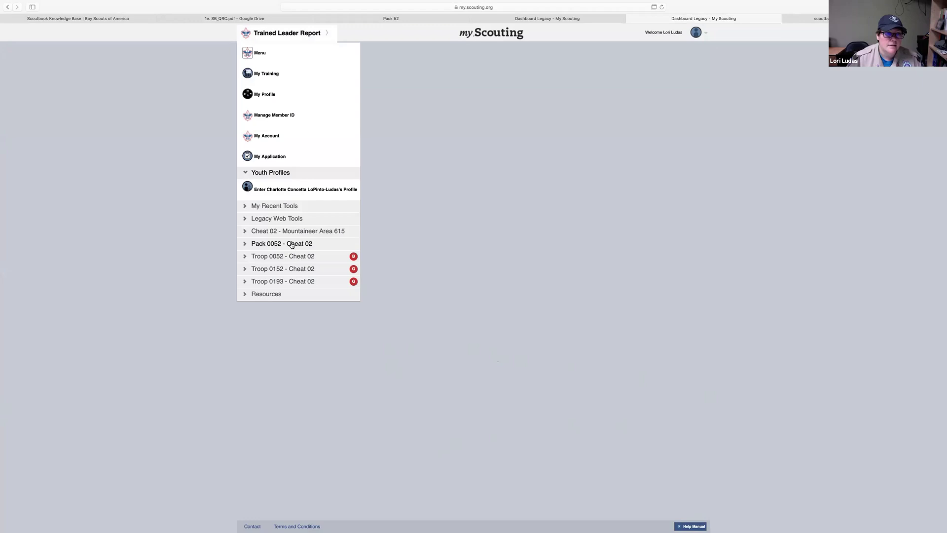
{"action": "left_click", "coordinate": [292, 244]}
{"action": "left_click", "coordinate": [291, 241]}
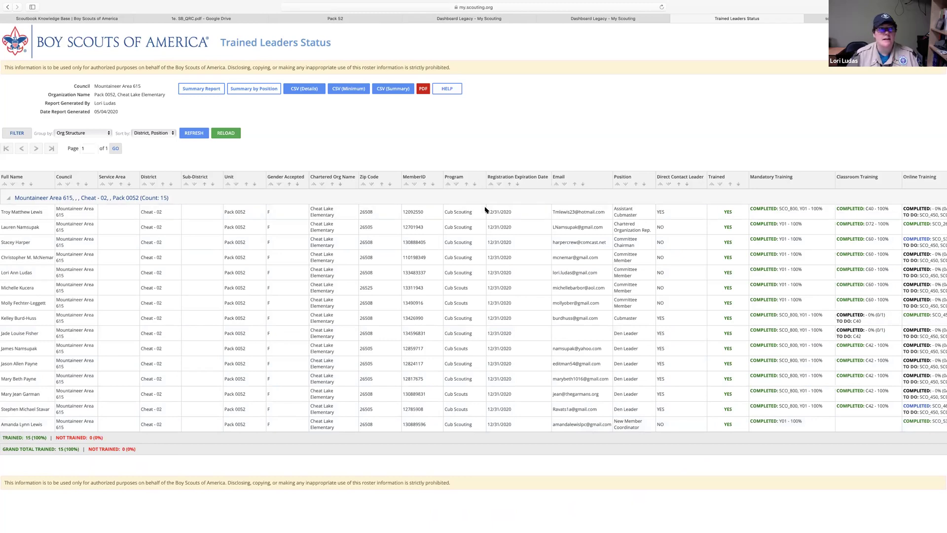
Return to the Pack 52 Scoutbook page and choose Roster Builder Manager
{"action": "left_click", "coordinate": [8, 6]}
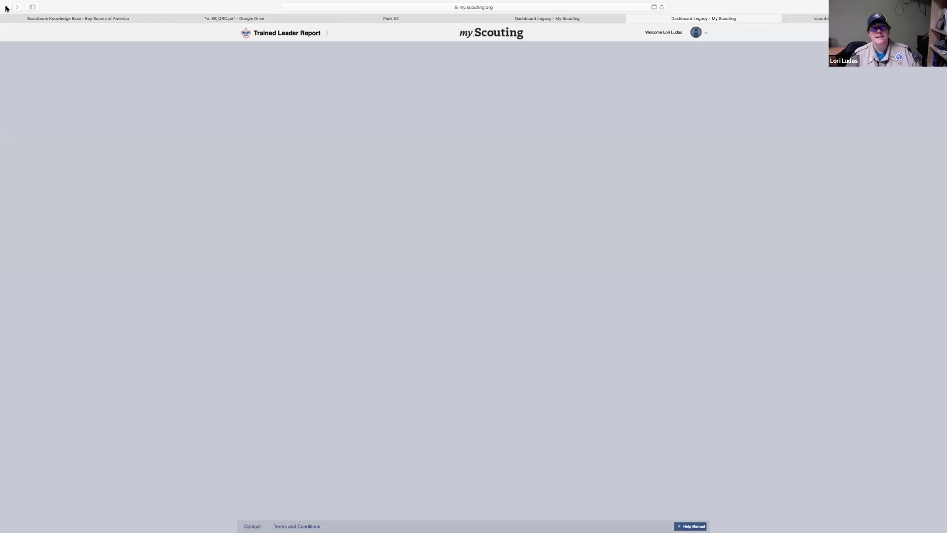
{"action": "left_click", "coordinate": [336, 22]}
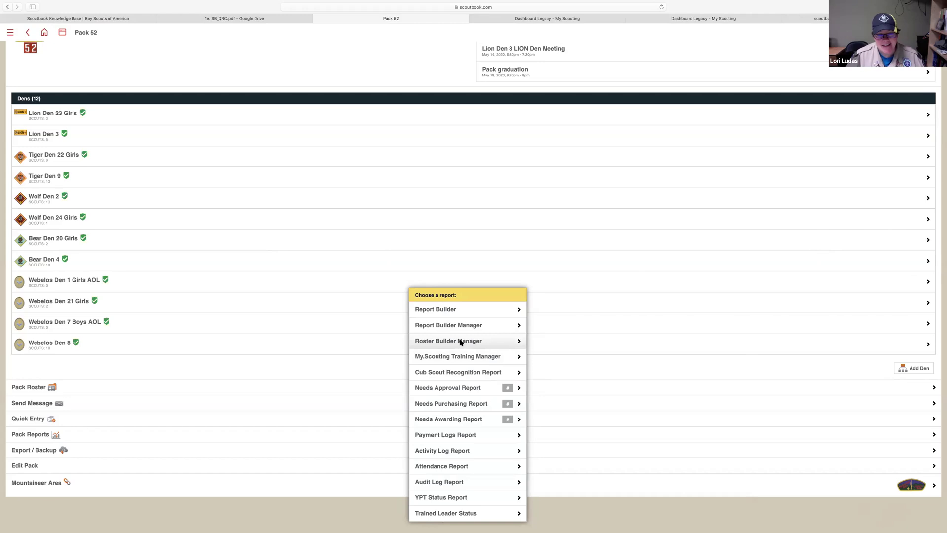
{"action": "left_click", "coordinate": [460, 342]}
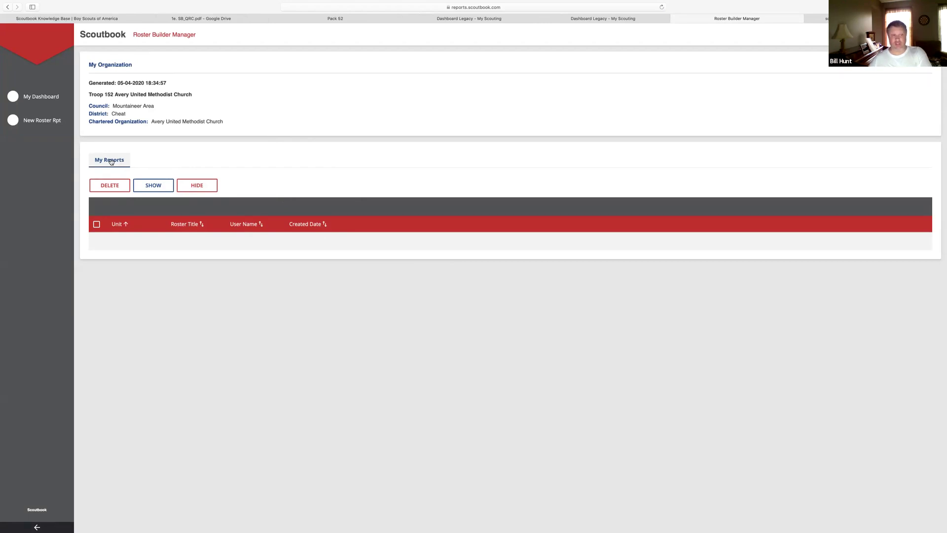
Check My Reports in Roster Builder Manager (no saved rosters) and return to My Dashboard
{"action": "left_click", "coordinate": [111, 161]}
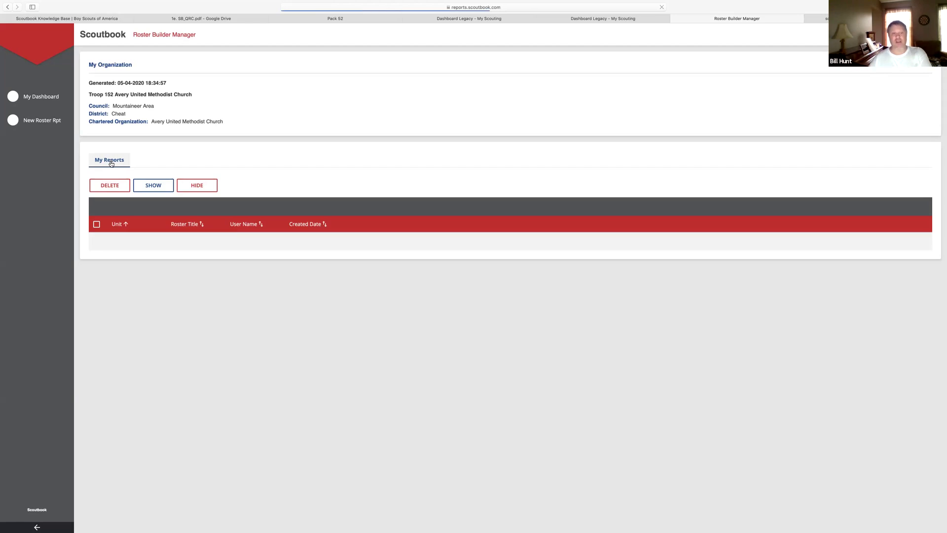
{"action": "left_click", "coordinate": [57, 101]}
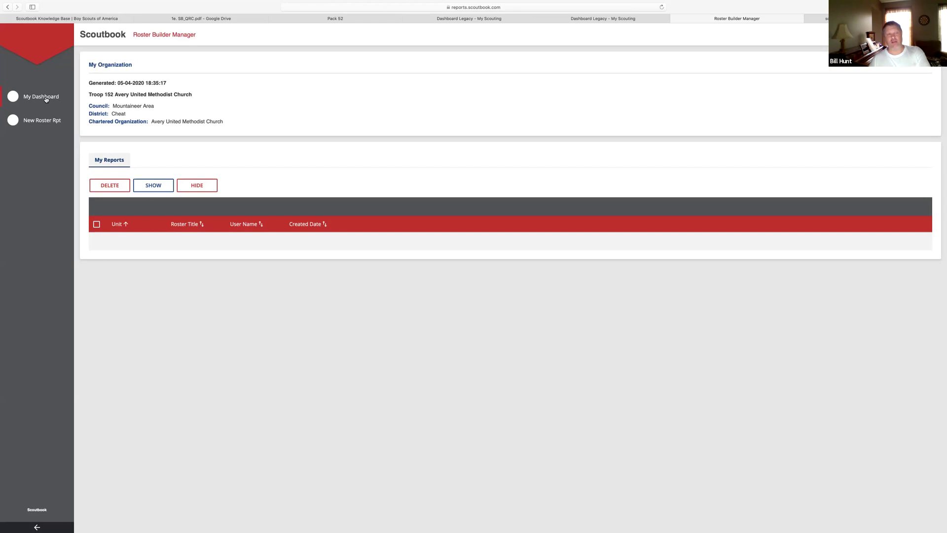
{"action": "left_click", "coordinate": [109, 161]}
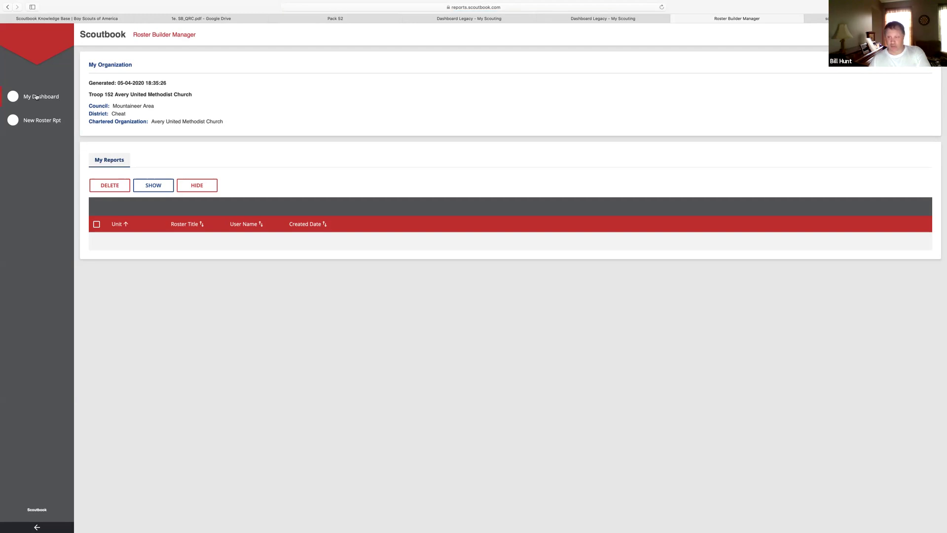
{"action": "left_click", "coordinate": [13, 96]}
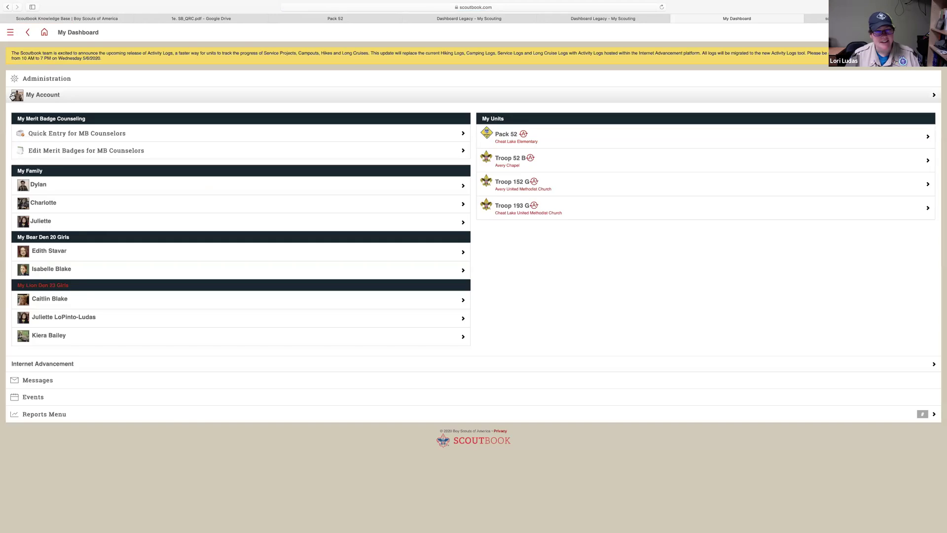
Open Pack 52 from My Units and bring up its Pack Reports list
{"action": "left_click", "coordinate": [501, 135]}
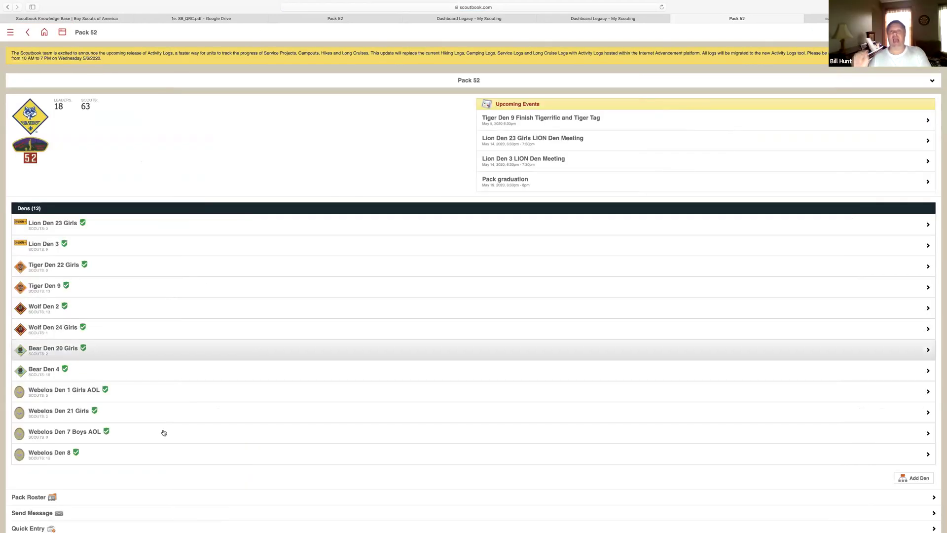
{"action": "scroll", "coordinate": [155, 469], "scroll_direction": "down", "scroll_amount": 3}
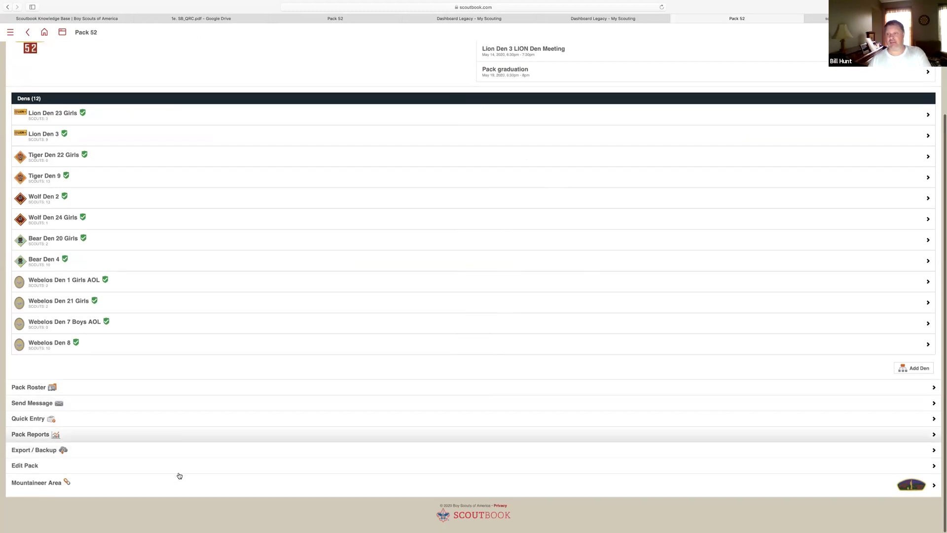
{"action": "left_click", "coordinate": [211, 440]}
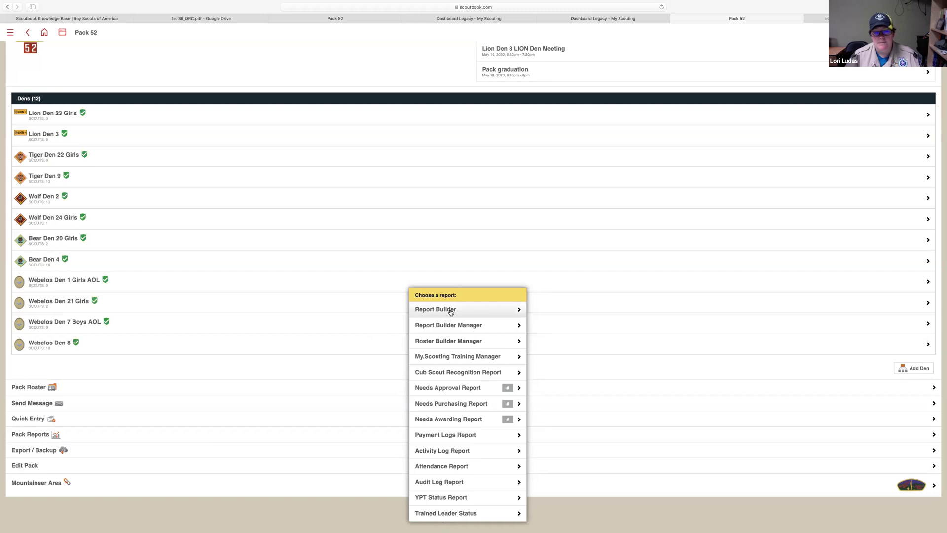
Run a Report Builder grid of all Lion Badge items for the three Lion Den 23 Girls scouts
{"action": "left_click", "coordinate": [449, 310]}
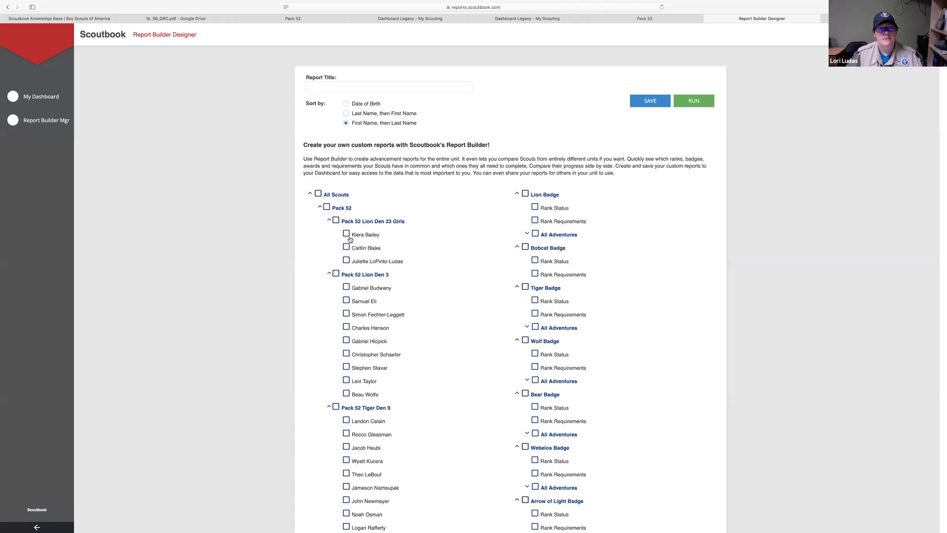
{"action": "left_click", "coordinate": [347, 236]}
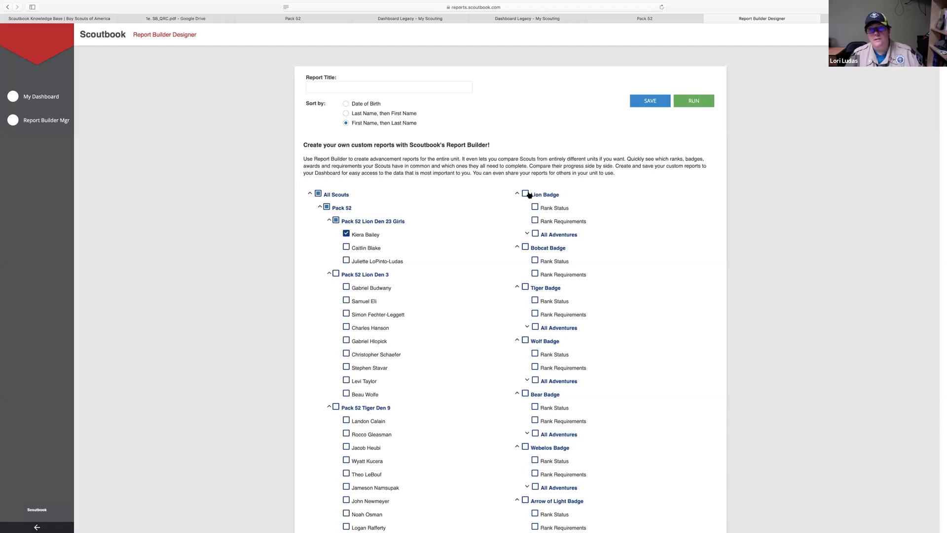
{"action": "left_click", "coordinate": [526, 194]}
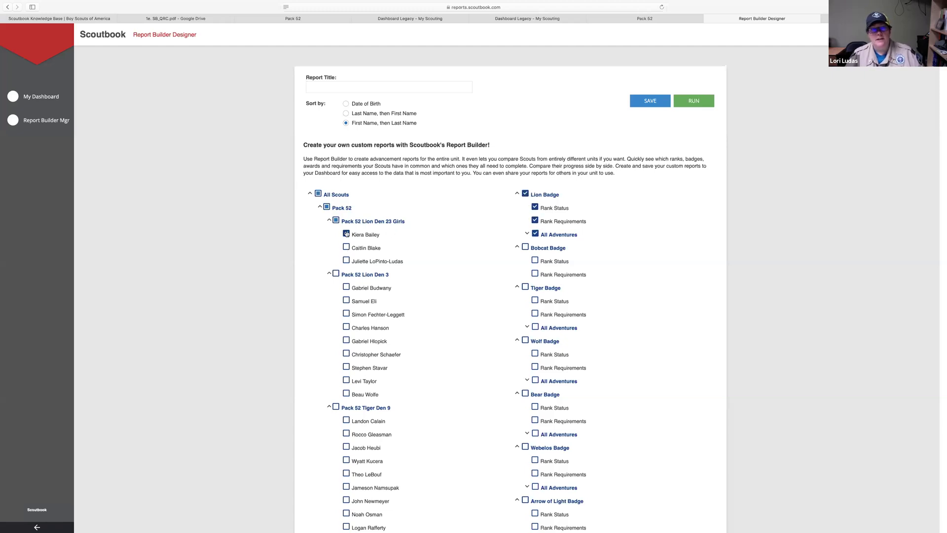
{"action": "left_click", "coordinate": [346, 260]}
{"action": "left_click", "coordinate": [346, 246]}
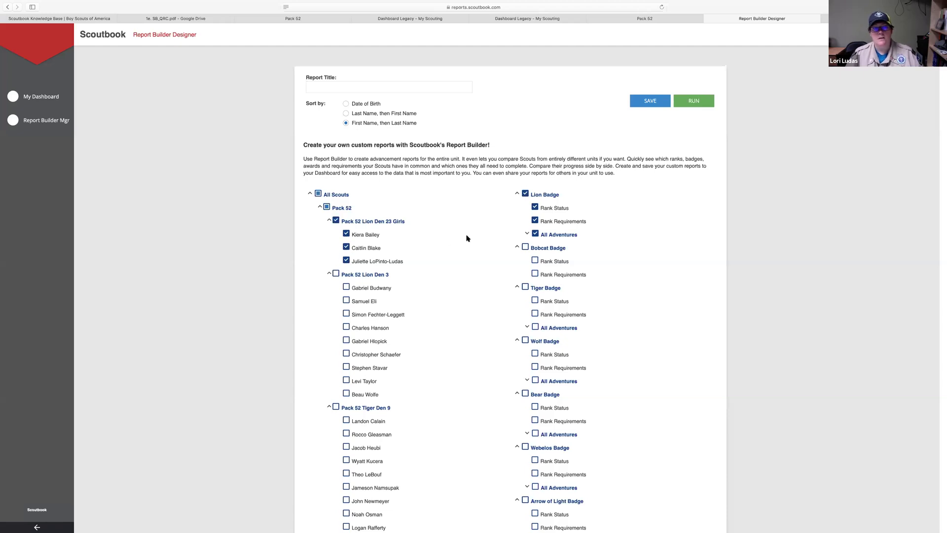
{"action": "left_click", "coordinate": [689, 101]}
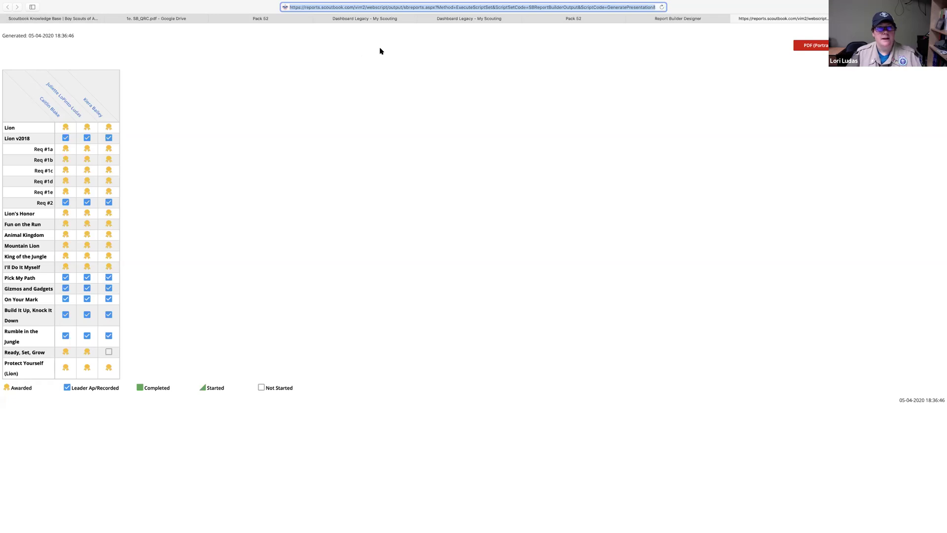
Leave the badge grid via the Dashboard Legacy tab and return to the Pack 52 tab
{"action": "left_click", "coordinate": [356, 22]}
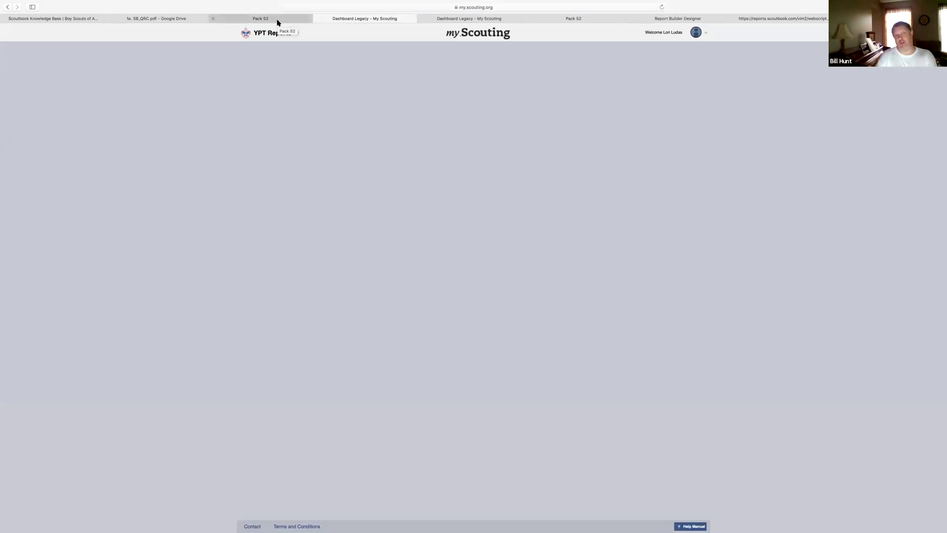
{"action": "left_click", "coordinate": [277, 22]}
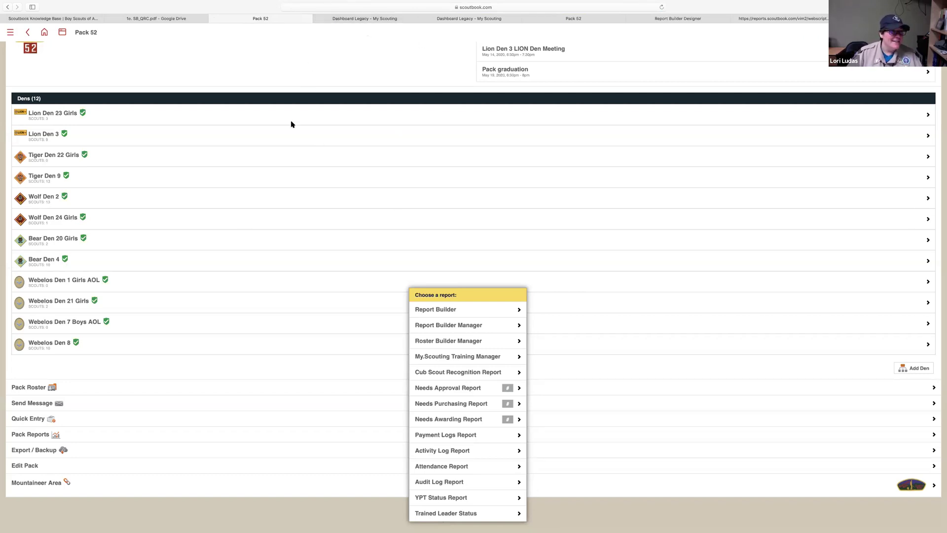
Reopen Pack 52's report list and choose the Needs Purchasing Report
{"action": "left_click", "coordinate": [303, 391]}
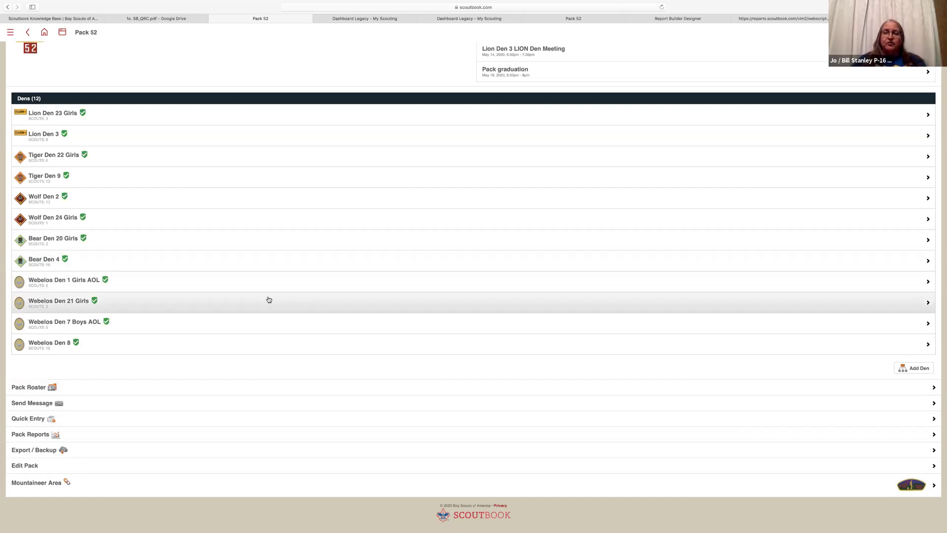
{"action": "left_click", "coordinate": [288, 435]}
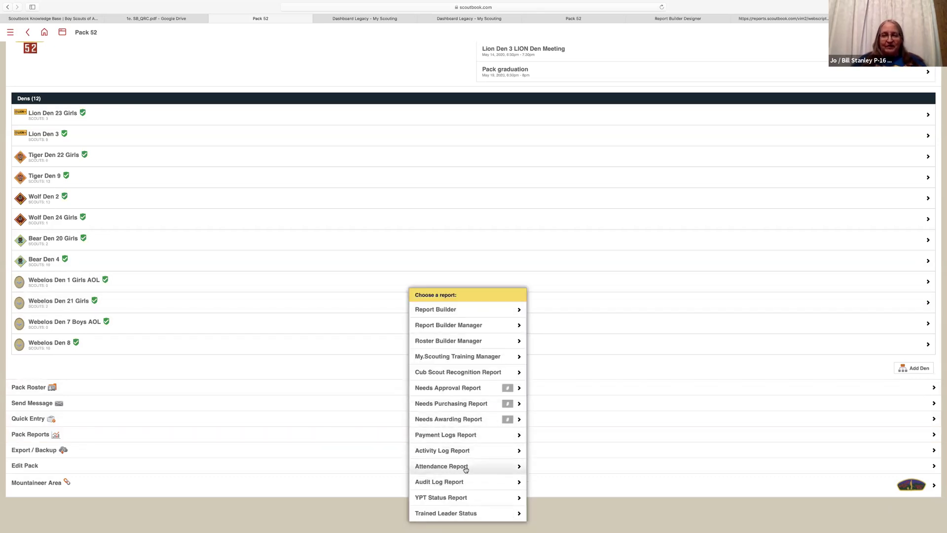
{"action": "left_click", "coordinate": [471, 404]}
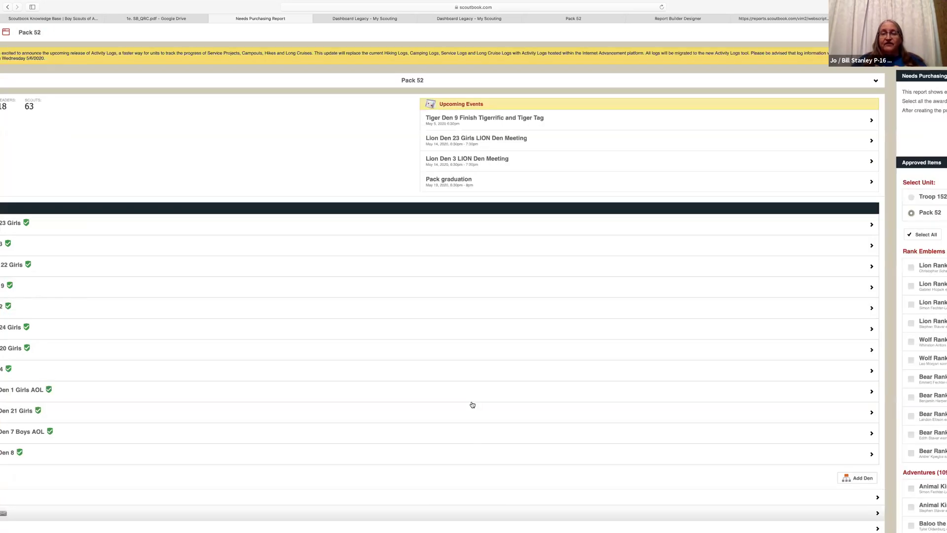
Review the approved awards awaiting purchase and open purchase order #429240
{"action": "scroll", "coordinate": [473, 404], "scroll_direction": "down", "scroll_amount": 5}
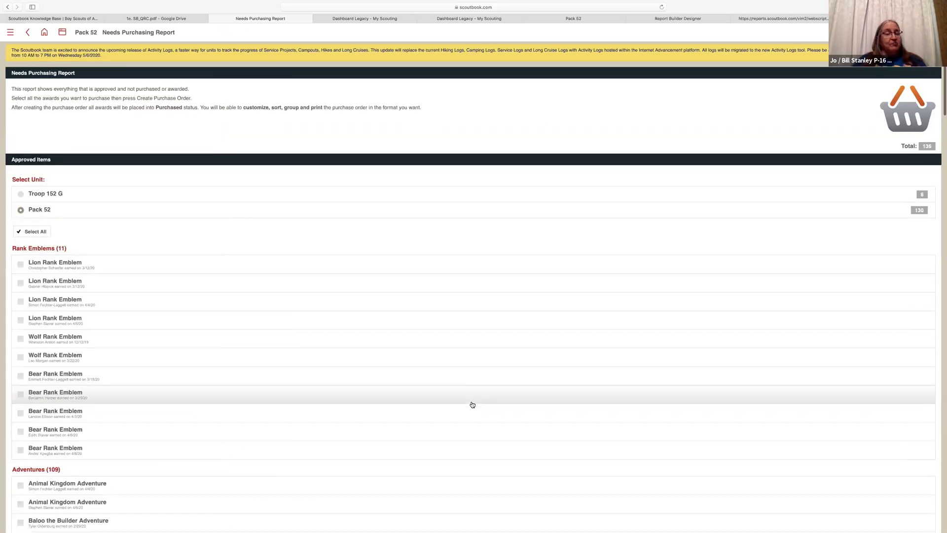
{"action": "scroll", "coordinate": [473, 404], "scroll_direction": "down", "scroll_amount": 10}
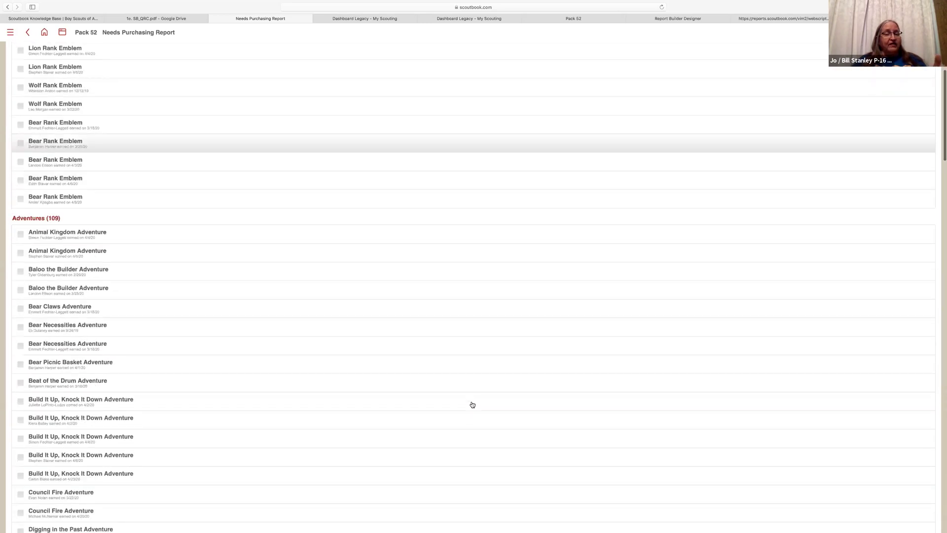
{"action": "scroll", "coordinate": [472, 405], "scroll_direction": "down", "scroll_amount": 2}
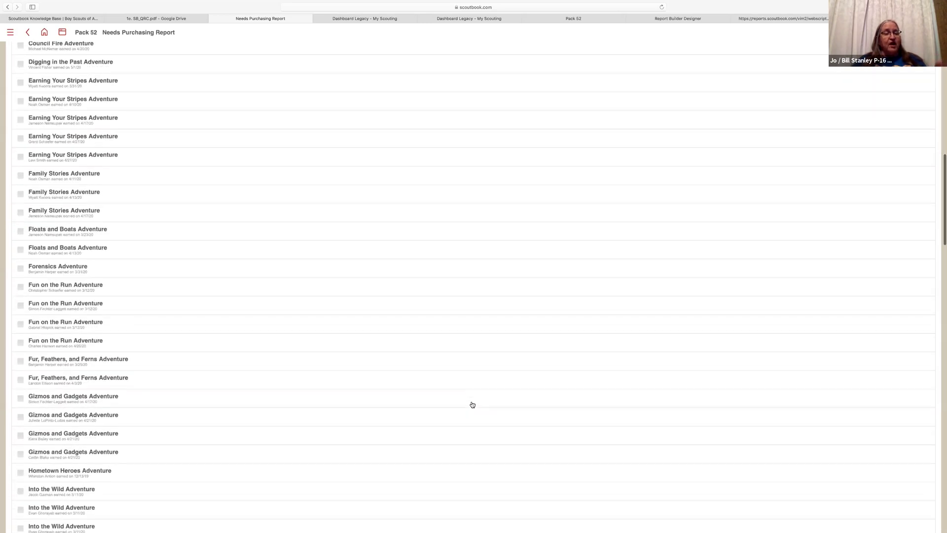
{"action": "scroll", "coordinate": [472, 405], "scroll_direction": "down", "scroll_amount": 15}
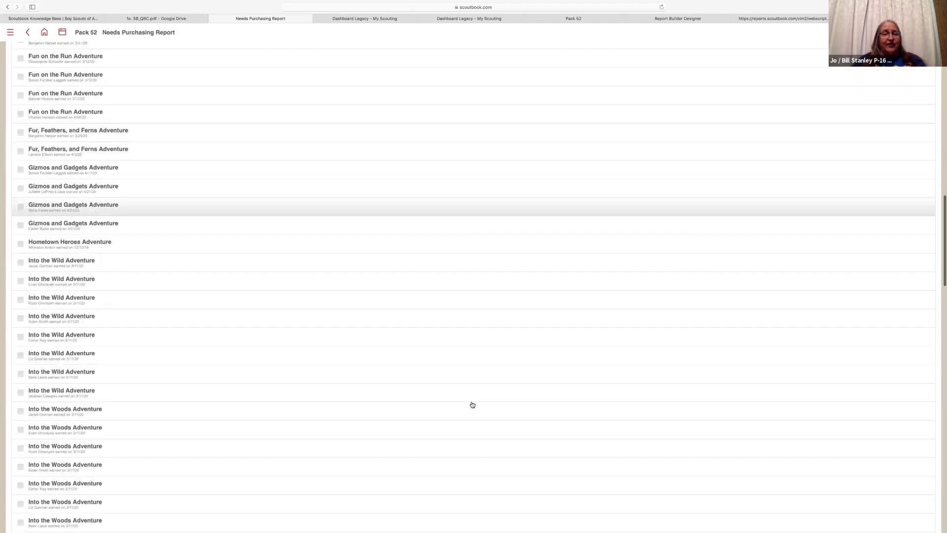
{"action": "scroll", "coordinate": [472, 405], "scroll_direction": "down", "scroll_amount": 15}
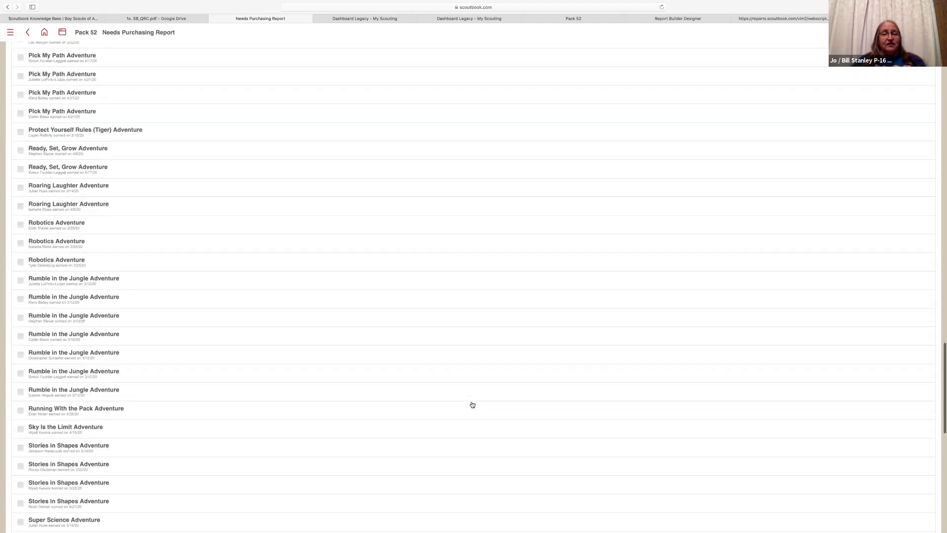
{"action": "scroll", "coordinate": [472, 404], "scroll_direction": "down", "scroll_amount": 9}
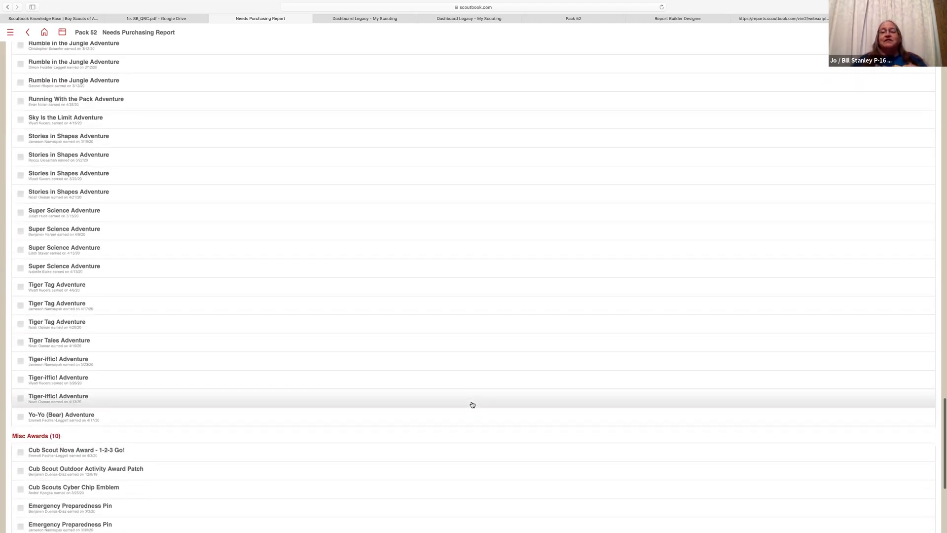
{"action": "scroll", "coordinate": [472, 405], "scroll_direction": "down", "scroll_amount": 2}
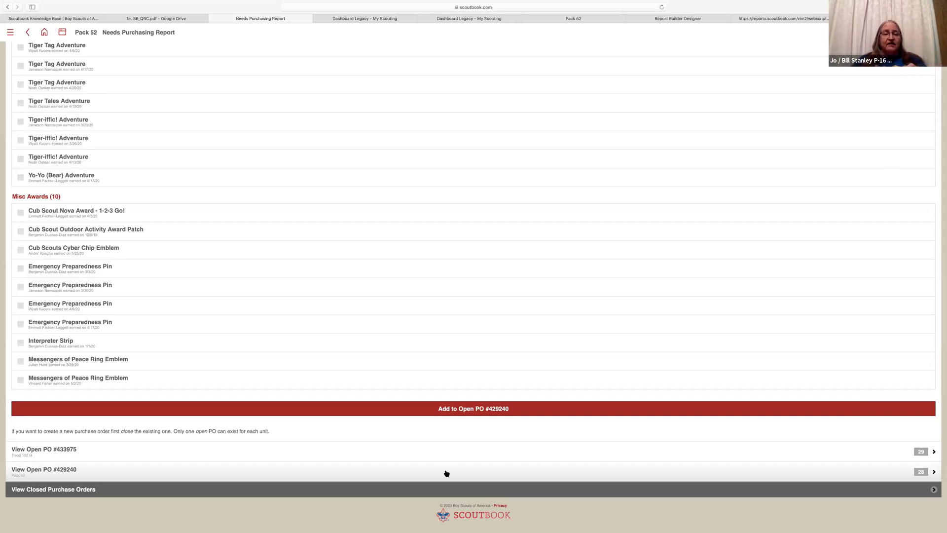
{"action": "left_click", "coordinate": [446, 473]}
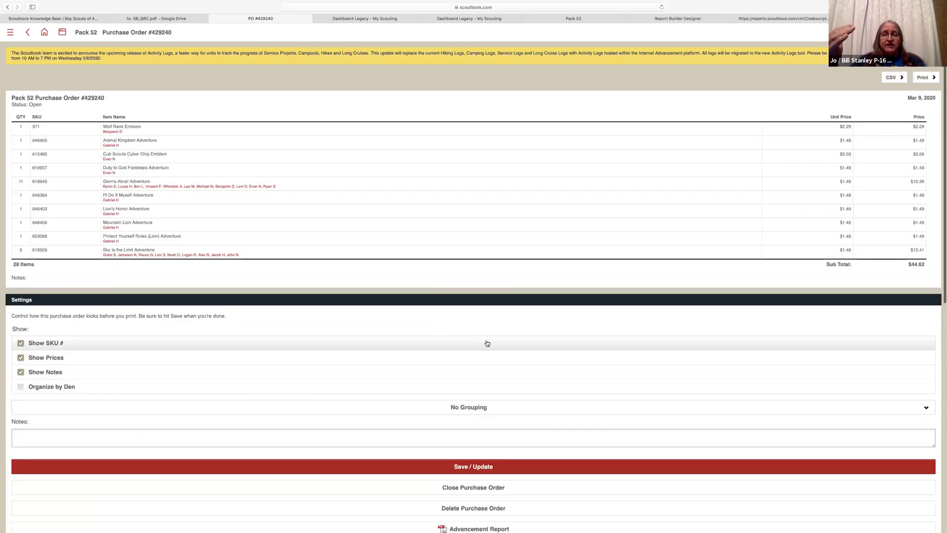
Look over PO #429240's item table, Settings and Print Pocket Certificates options
{"action": "scroll", "coordinate": [487, 343], "scroll_direction": "down", "scroll_amount": 3}
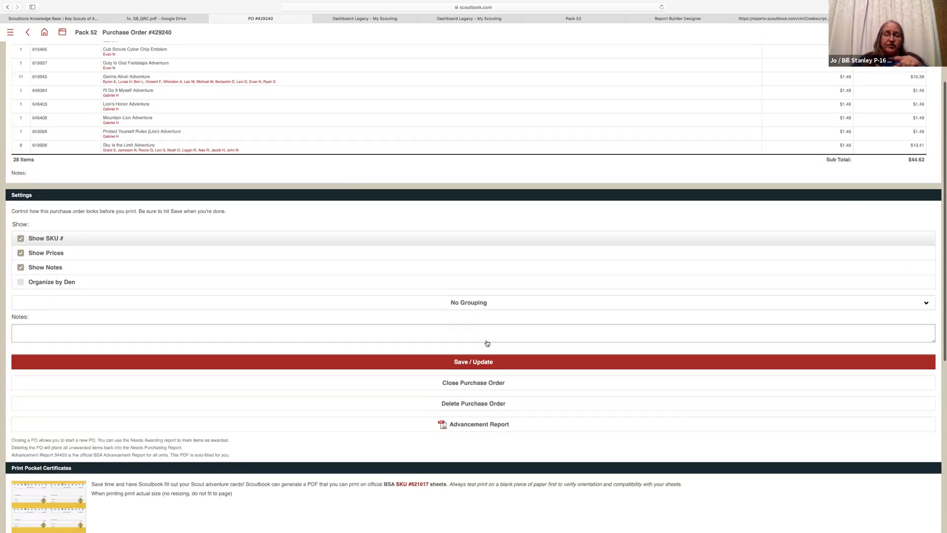
{"action": "scroll", "coordinate": [486, 343], "scroll_direction": "down", "scroll_amount": 8}
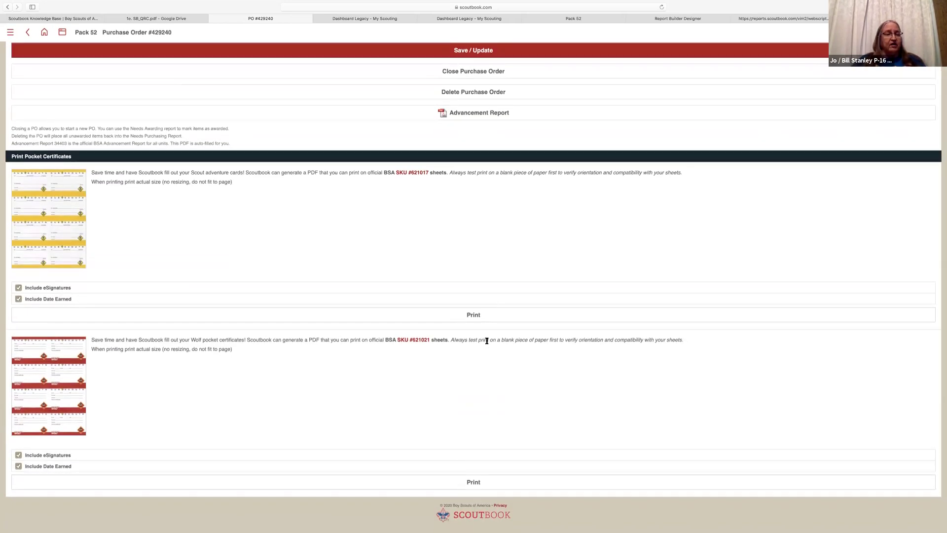
{"action": "scroll", "coordinate": [487, 340], "scroll_direction": "up", "scroll_amount": 1}
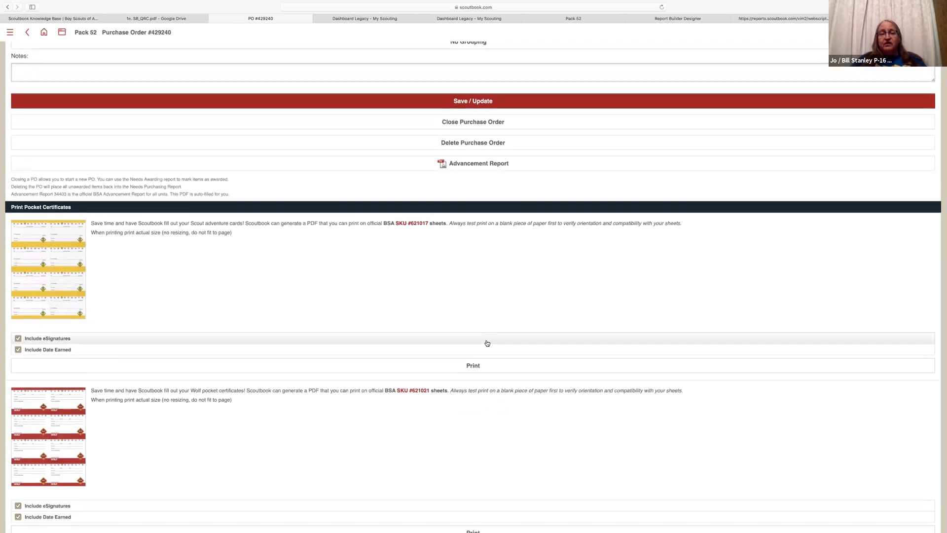
{"action": "scroll", "coordinate": [487, 342], "scroll_direction": "down", "scroll_amount": 2}
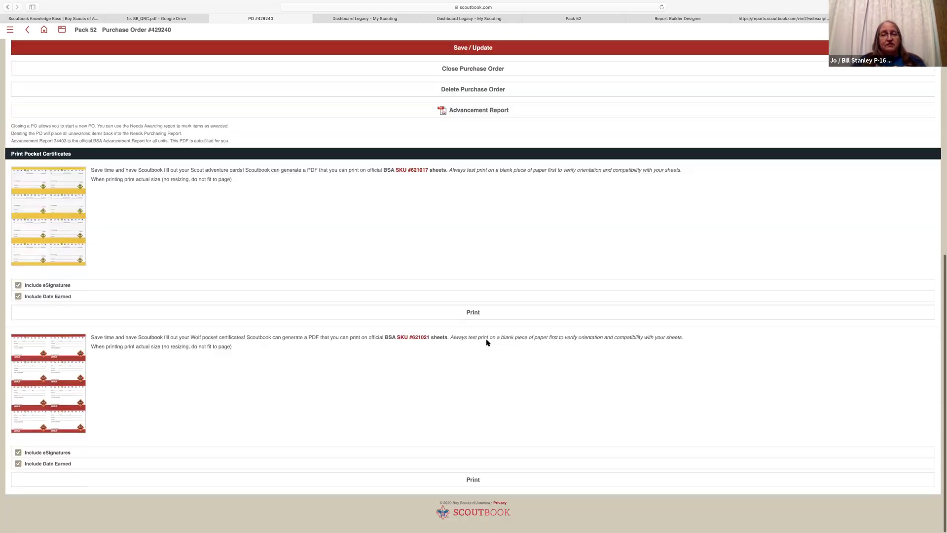
{"action": "scroll", "coordinate": [487, 342], "scroll_direction": "up", "scroll_amount": 2}
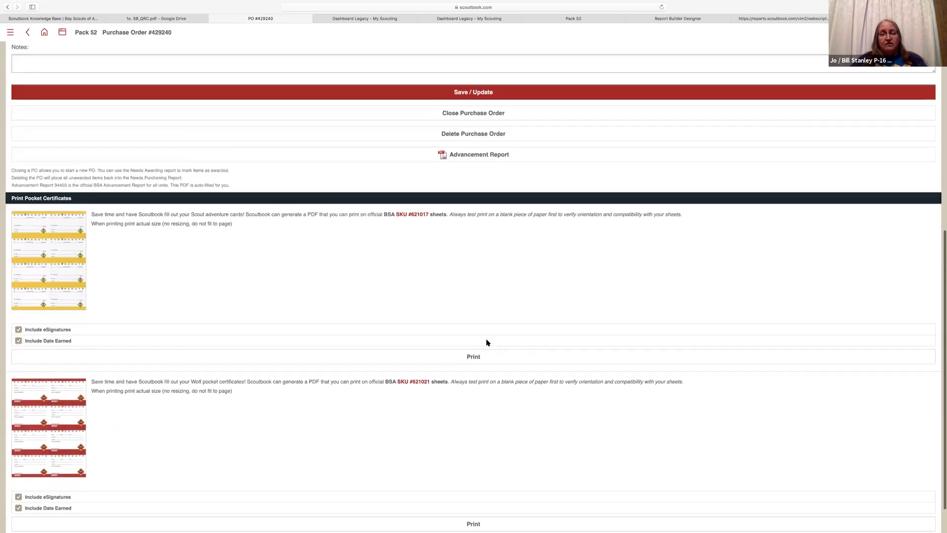
{"action": "scroll", "coordinate": [487, 342], "scroll_direction": "up", "scroll_amount": 3}
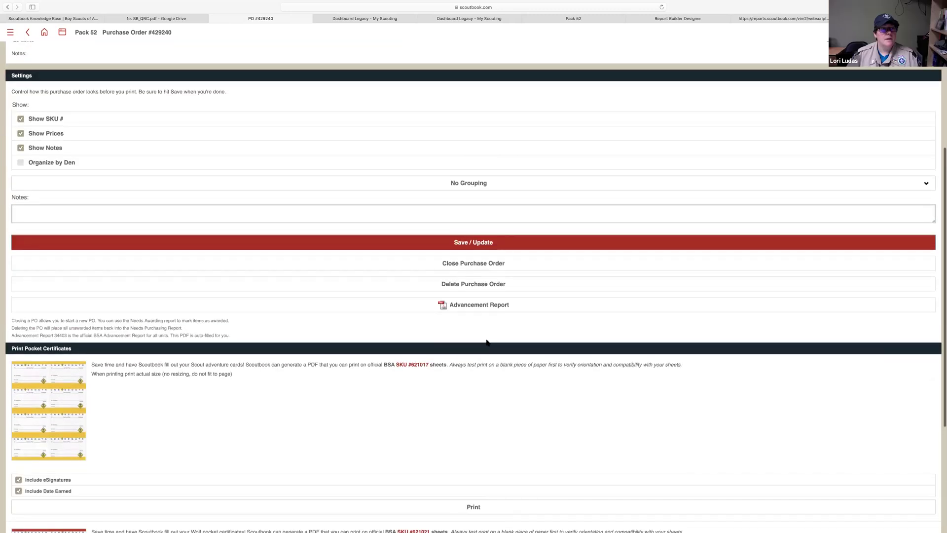
{"action": "scroll", "coordinate": [487, 343], "scroll_direction": "up", "scroll_amount": 5}
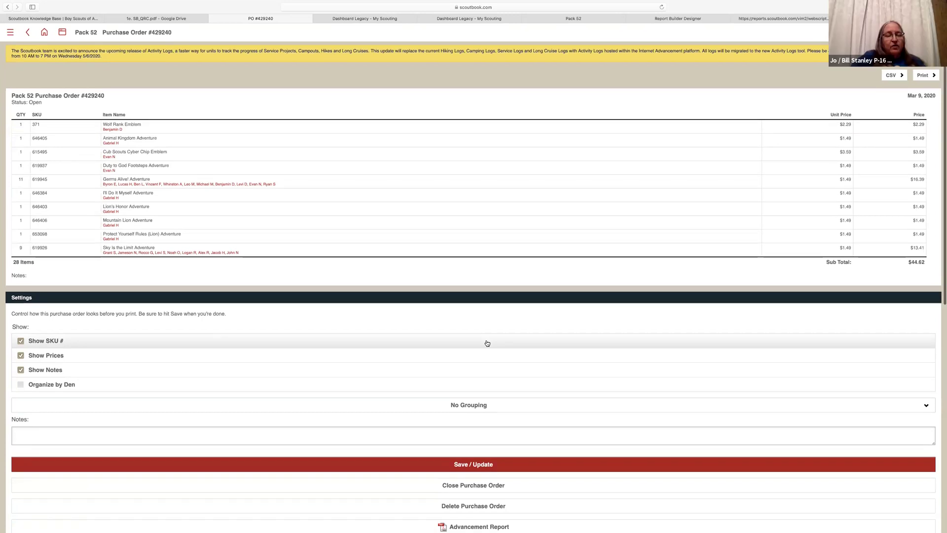
{"action": "scroll", "coordinate": [487, 342], "scroll_direction": "down", "scroll_amount": 4}
{"action": "scroll", "coordinate": [487, 342], "scroll_direction": "down", "scroll_amount": 2}
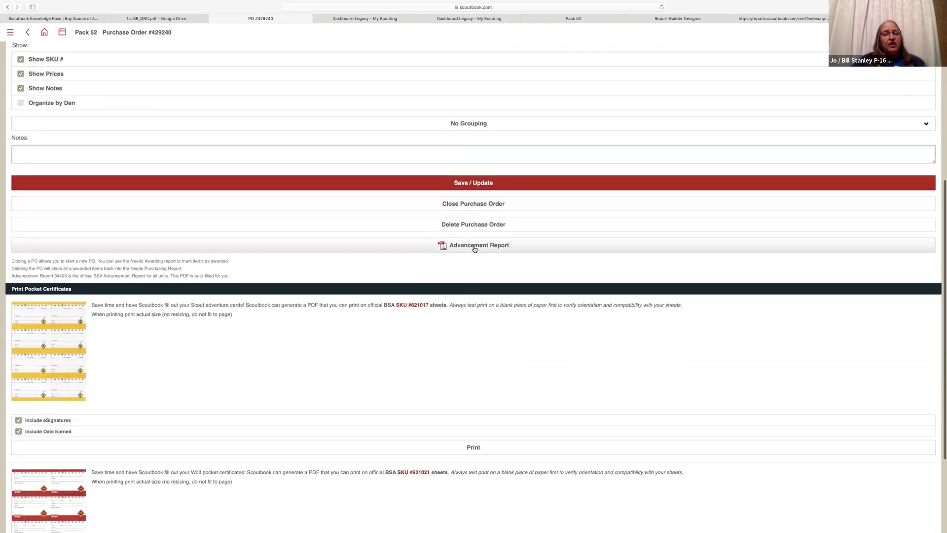
Generate the Advancement Report PDF (21 youth, 28 awards), review it, then switch to the my.Scouting dashboard
{"action": "left_click", "coordinate": [475, 247]}
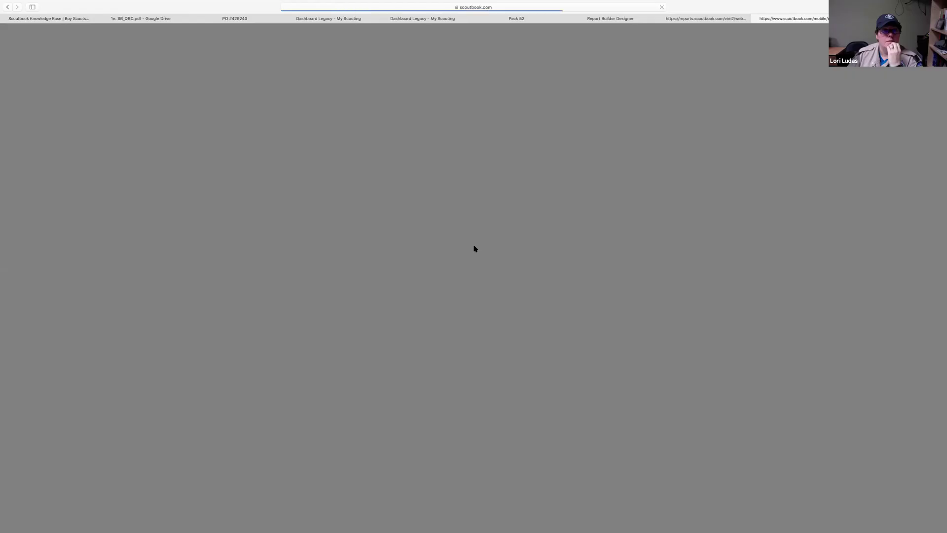
{"action": "scroll", "coordinate": [523, 402], "scroll_direction": "down", "scroll_amount": 15}
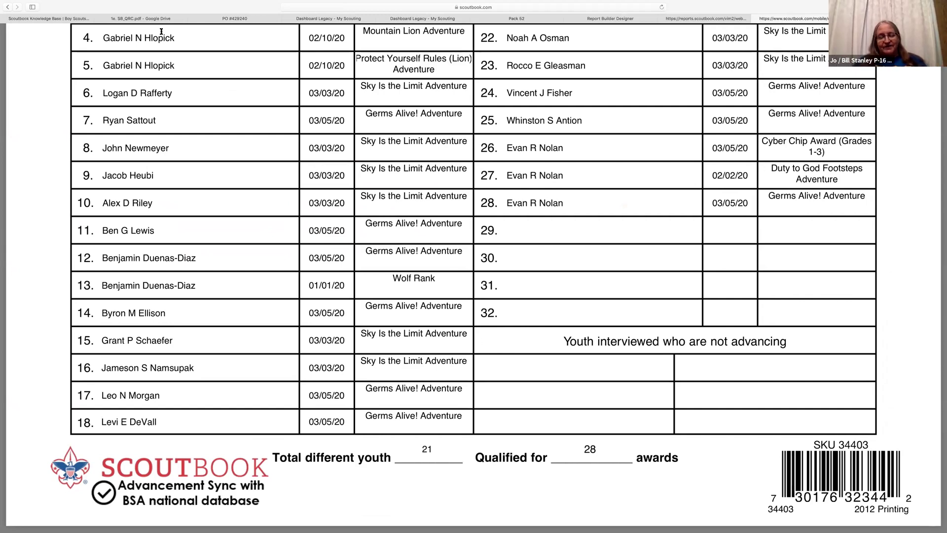
{"action": "left_click", "coordinate": [304, 19]}
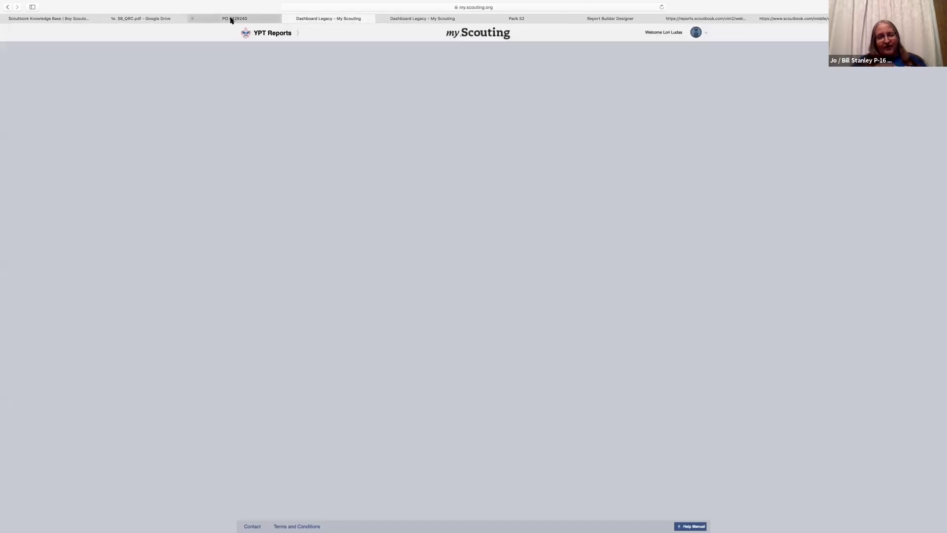
Close both Dashboard Legacy - My Scouting pages and go back to the PO #429240 page
{"action": "left_click", "coordinate": [287, 20]}
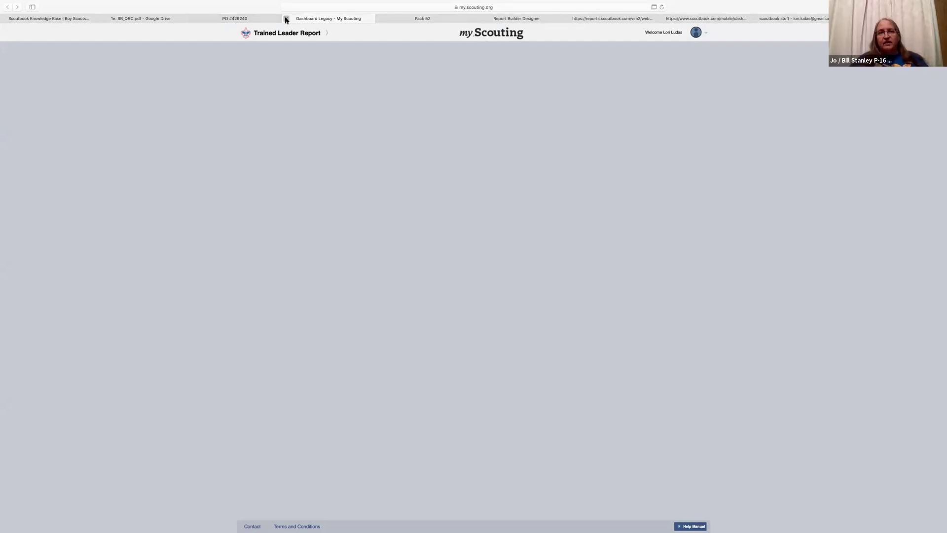
{"action": "left_click", "coordinate": [287, 19]}
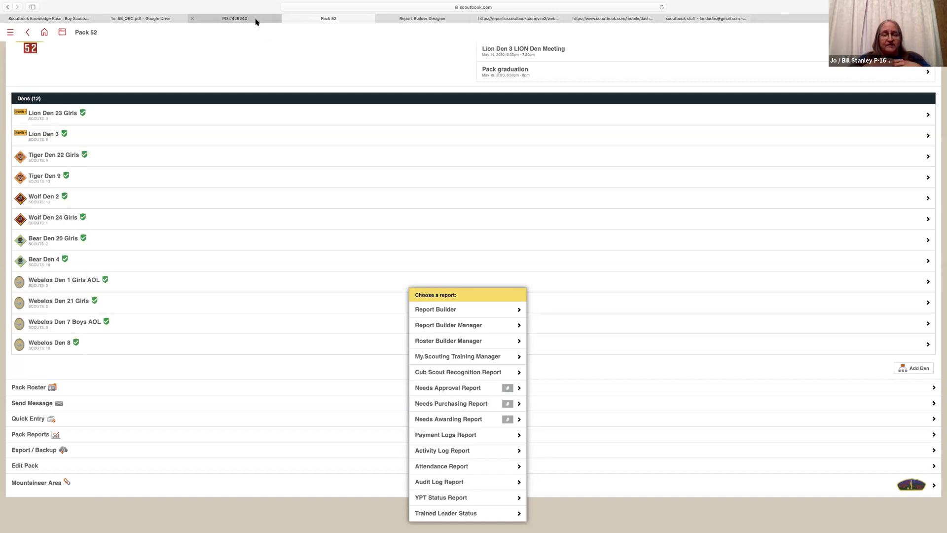
{"action": "left_click", "coordinate": [244, 20]}
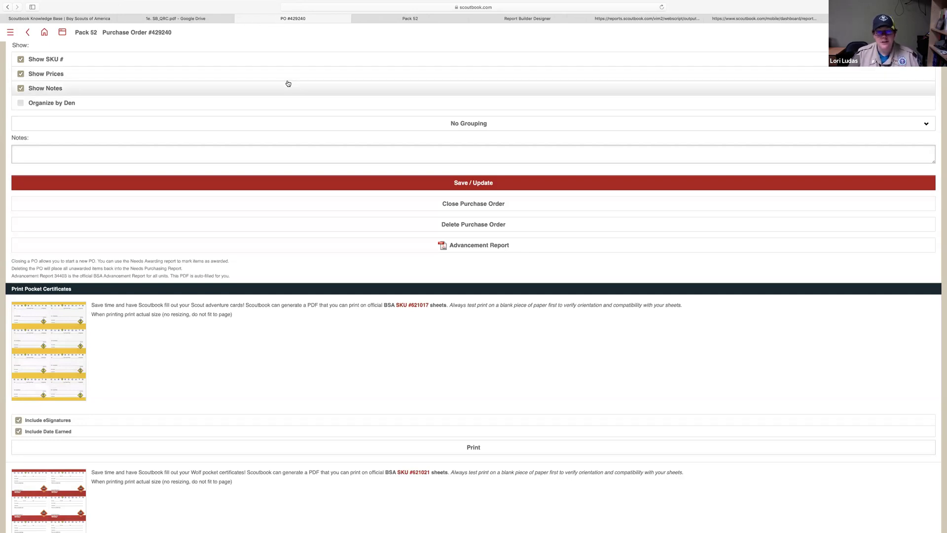
{"action": "scroll", "coordinate": [287, 81], "scroll_direction": "up", "scroll_amount": 3}
From the top of PO #429240, follow the Pack 52 breadcrumb to the unit page
{"action": "scroll", "coordinate": [287, 83], "scroll_direction": "up", "scroll_amount": 4}
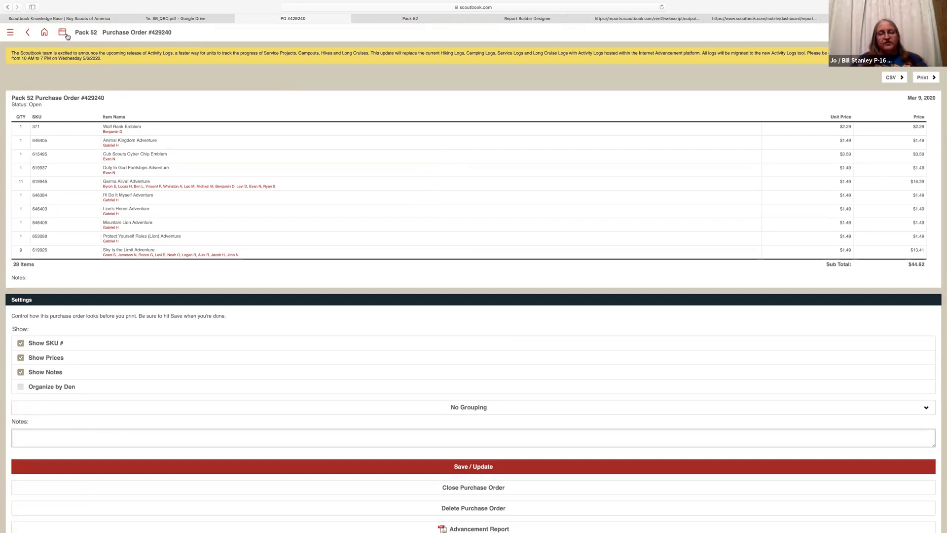
{"action": "left_click", "coordinate": [88, 32]}
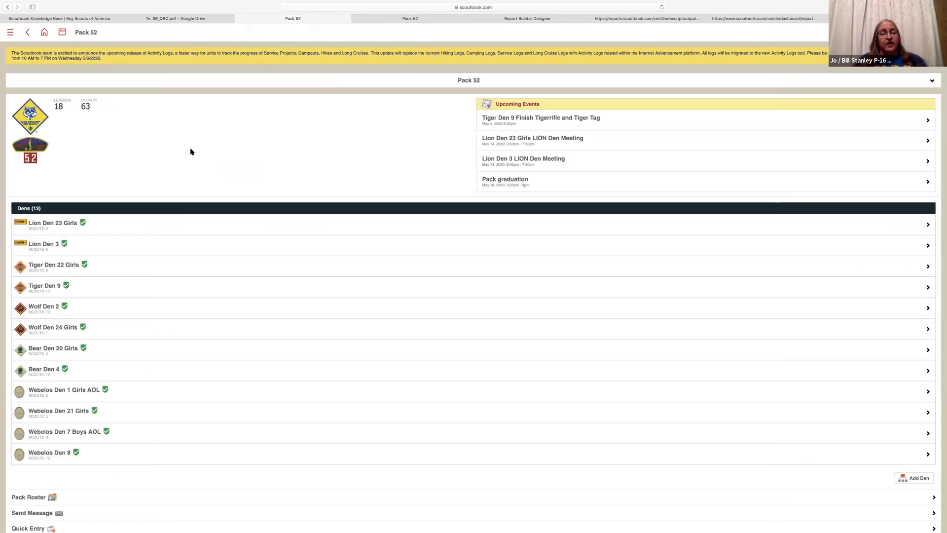
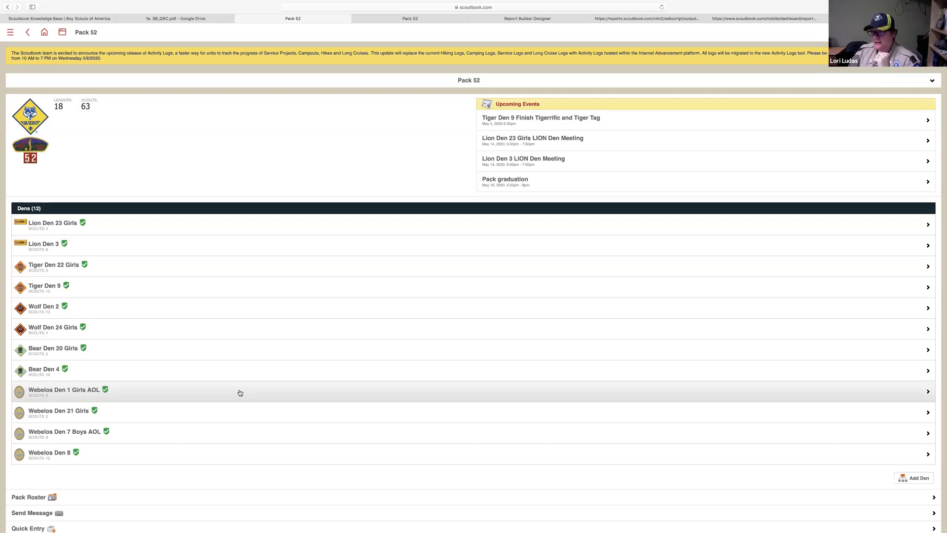
View the Webelos Den 1 Girls AOL den, return to Pack 52, and open the May 2020 pack calendar
{"action": "left_click", "coordinate": [240, 393]}
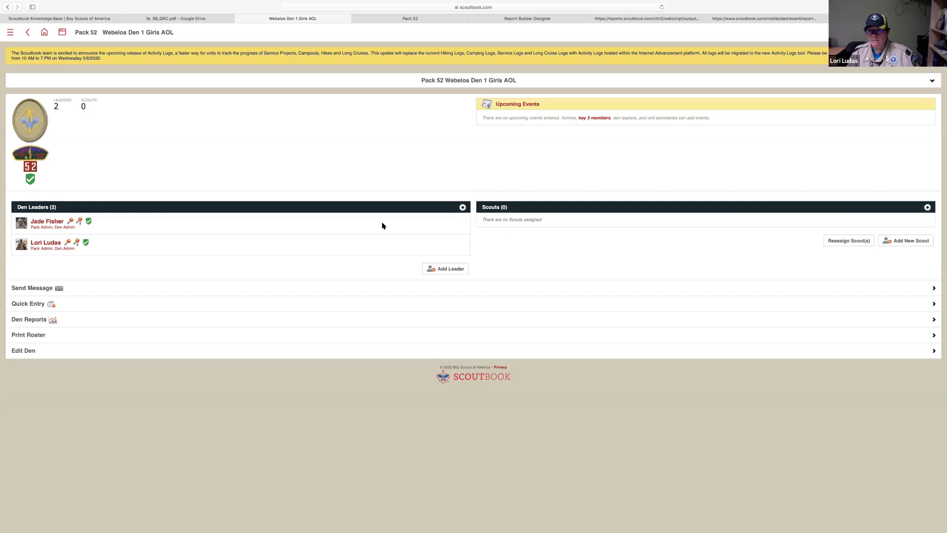
{"action": "left_click", "coordinate": [28, 33]}
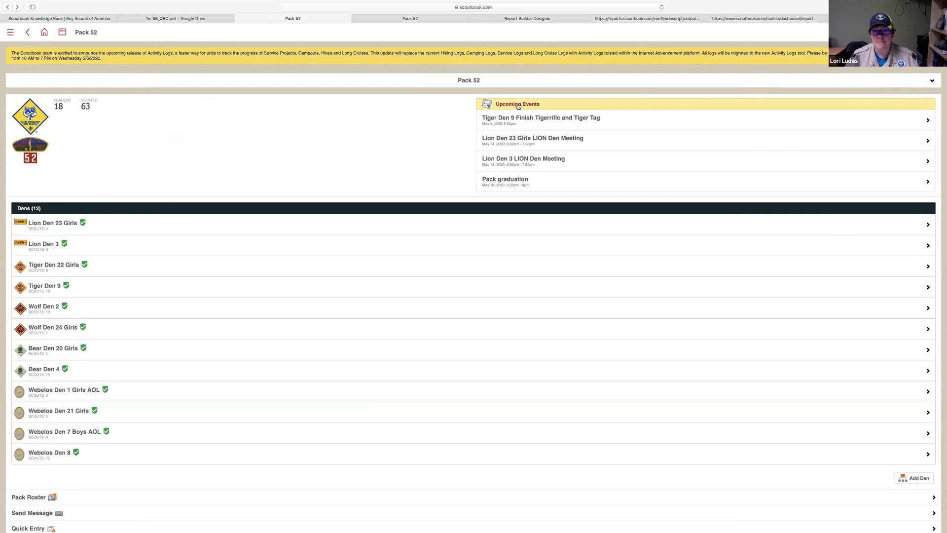
{"action": "left_click", "coordinate": [518, 106]}
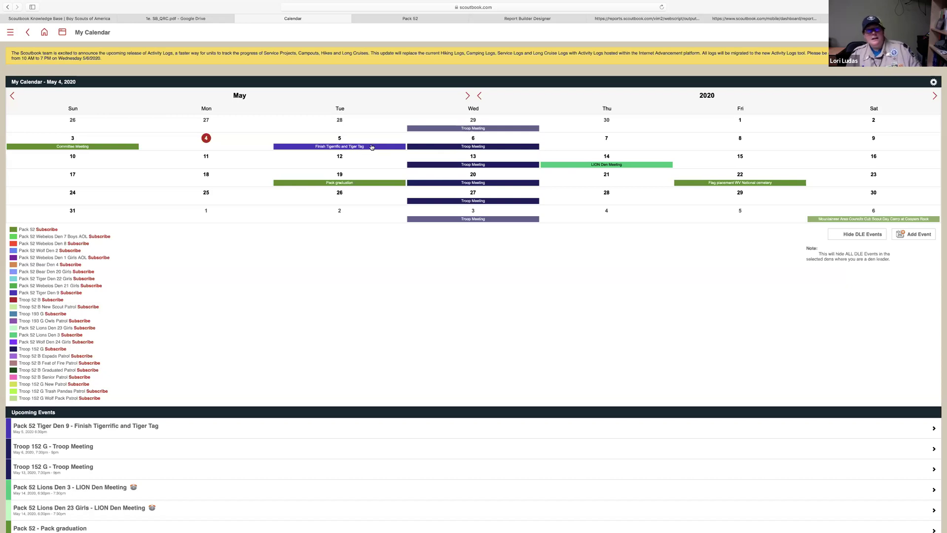
Start a new event and post it to the Pack 52 Lion Den 23 Girls and Lion Den 3 calendars
{"action": "left_click", "coordinate": [339, 162]}
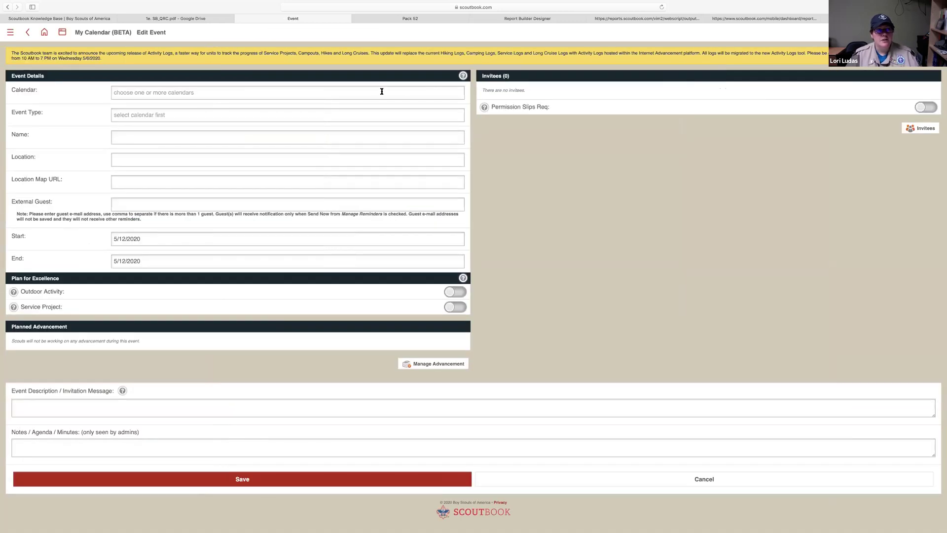
{"action": "left_click", "coordinate": [382, 91]}
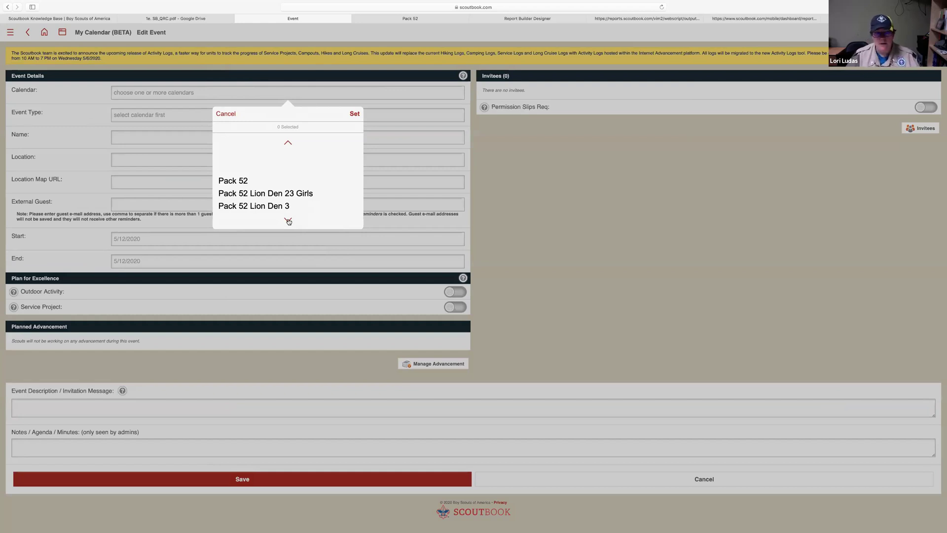
{"action": "left_click", "coordinate": [289, 221]}
{"action": "left_click", "coordinate": [289, 221]}
{"action": "left_click", "coordinate": [289, 221]}
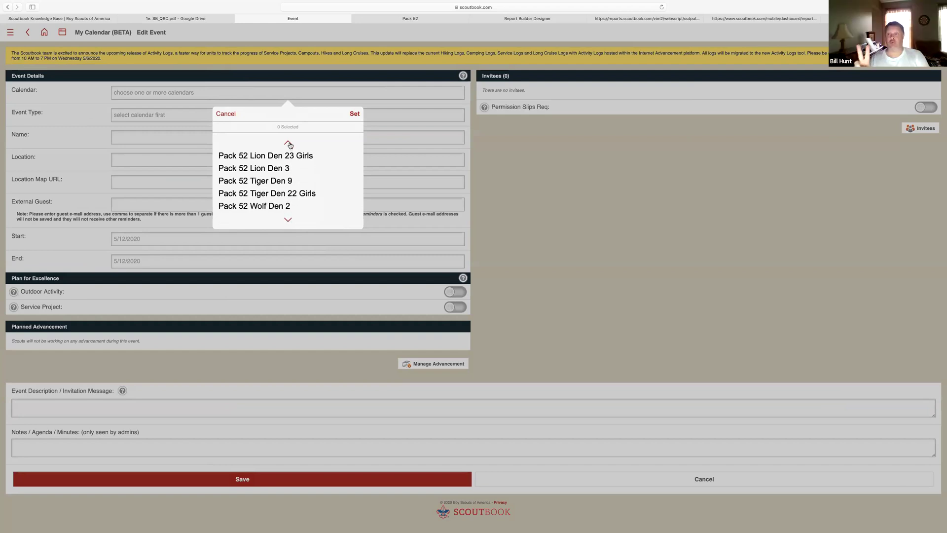
{"action": "left_click", "coordinate": [288, 143]}
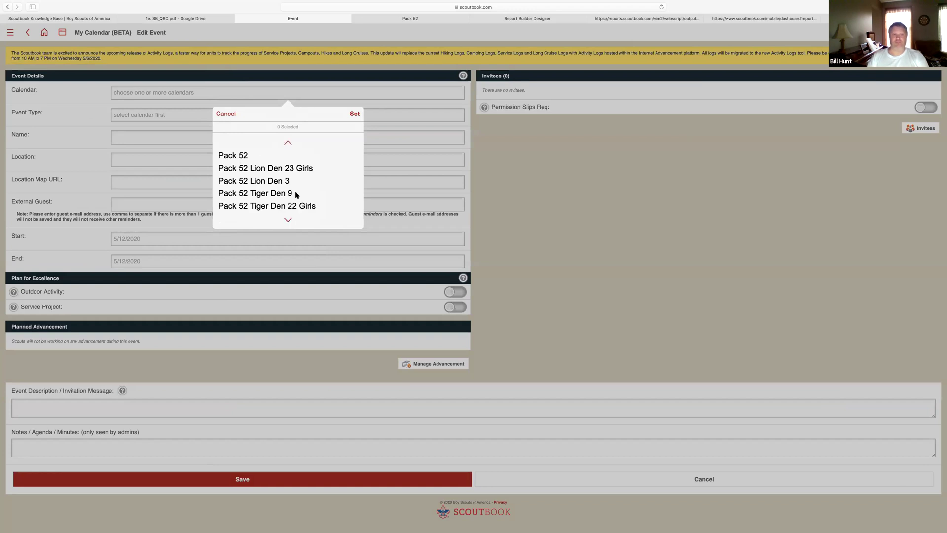
{"action": "left_click", "coordinate": [304, 169]}
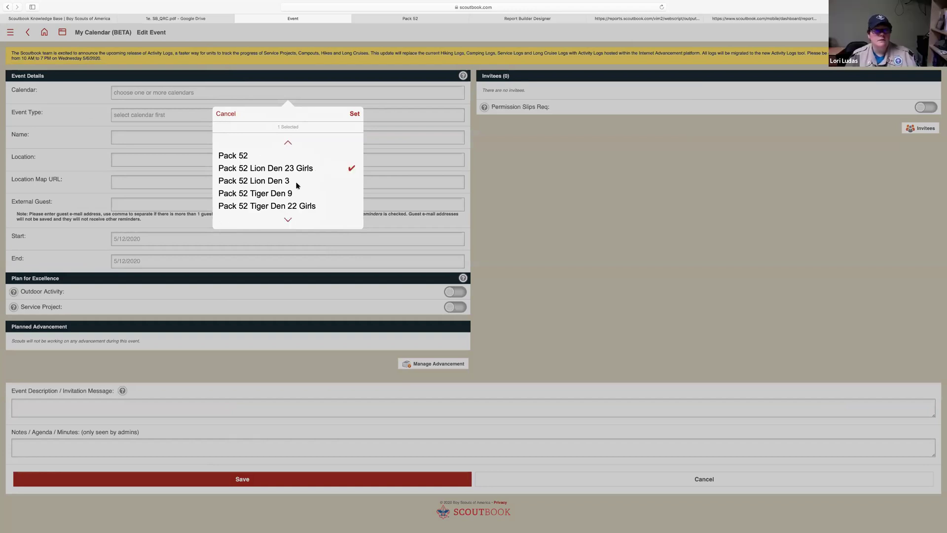
{"action": "left_click", "coordinate": [329, 182]}
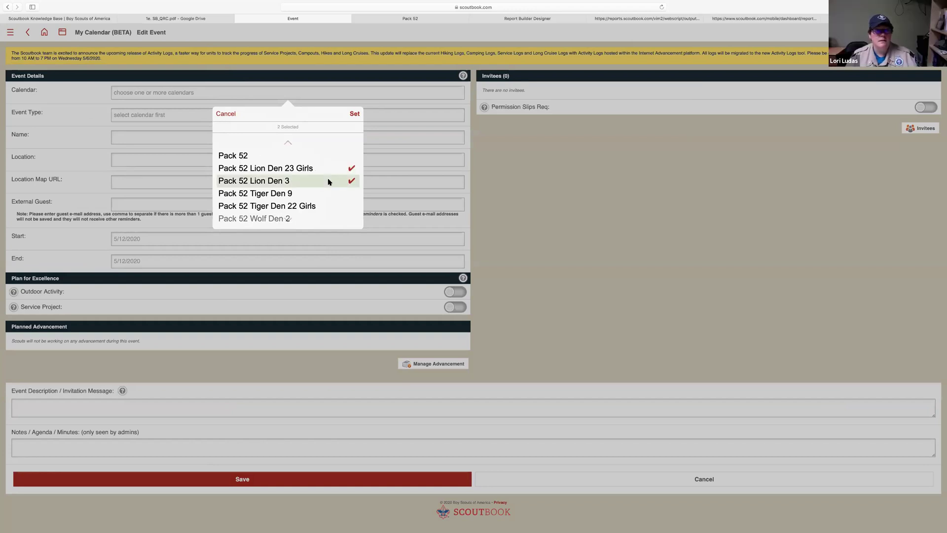
{"action": "left_click", "coordinate": [354, 115]}
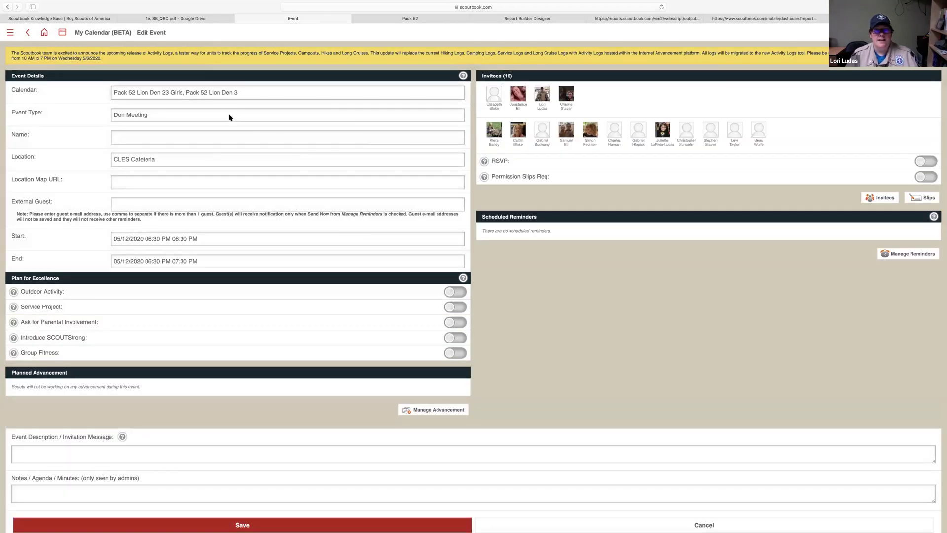
Leave the event name blank and try saving the den meeting
{"action": "left_click", "coordinate": [240, 136]}
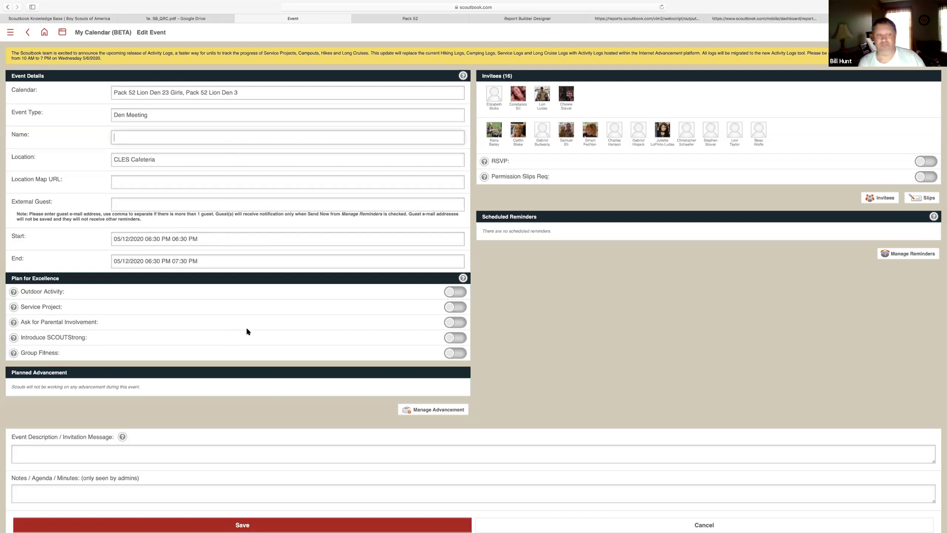
{"action": "scroll", "coordinate": [247, 332], "scroll_direction": "down", "scroll_amount": 2}
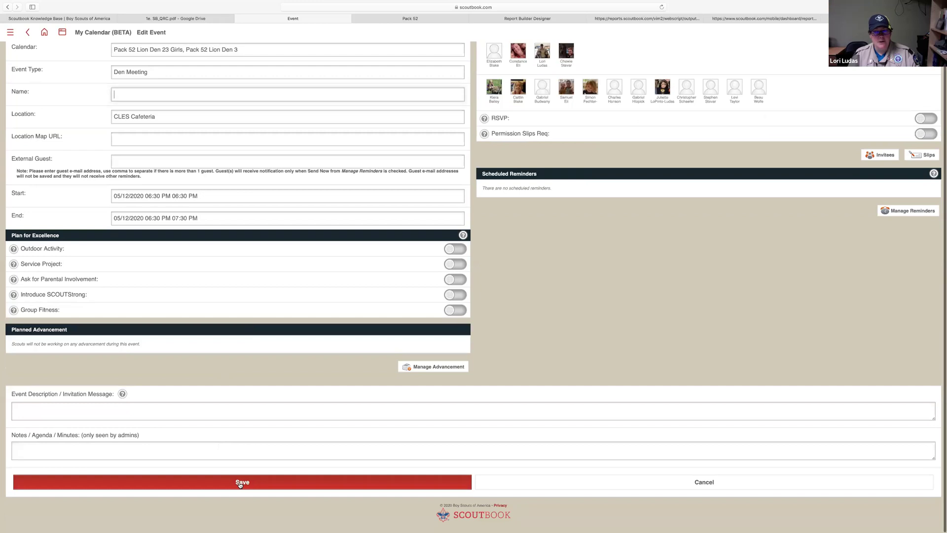
{"action": "left_click", "coordinate": [240, 483]}
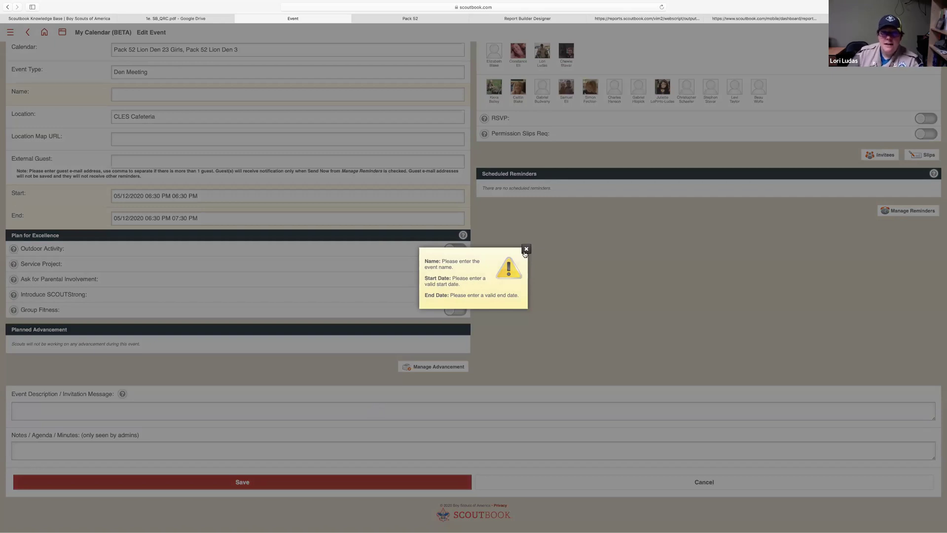
Dismiss the missing-fields warning and browse the start date chooser to May 12, 2020
{"action": "left_click", "coordinate": [393, 217]}
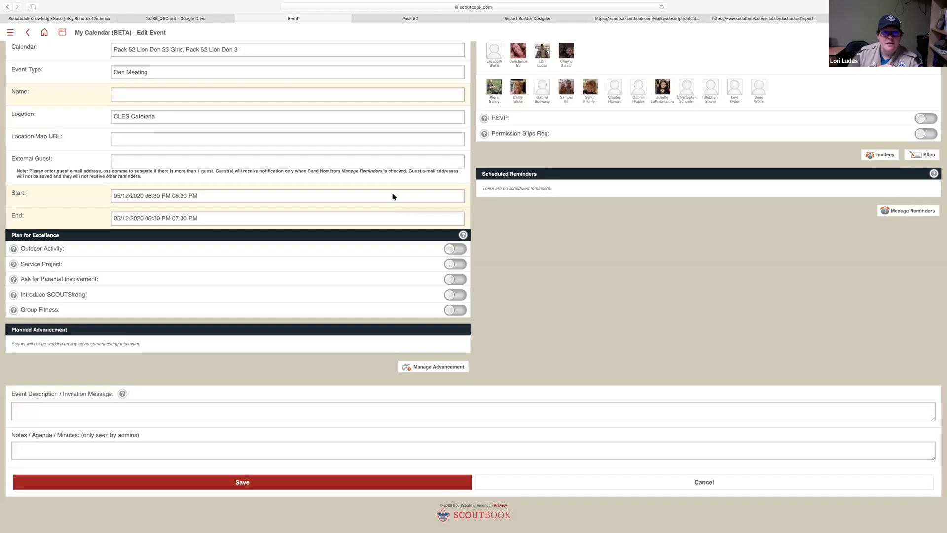
{"action": "left_click", "coordinate": [393, 196]}
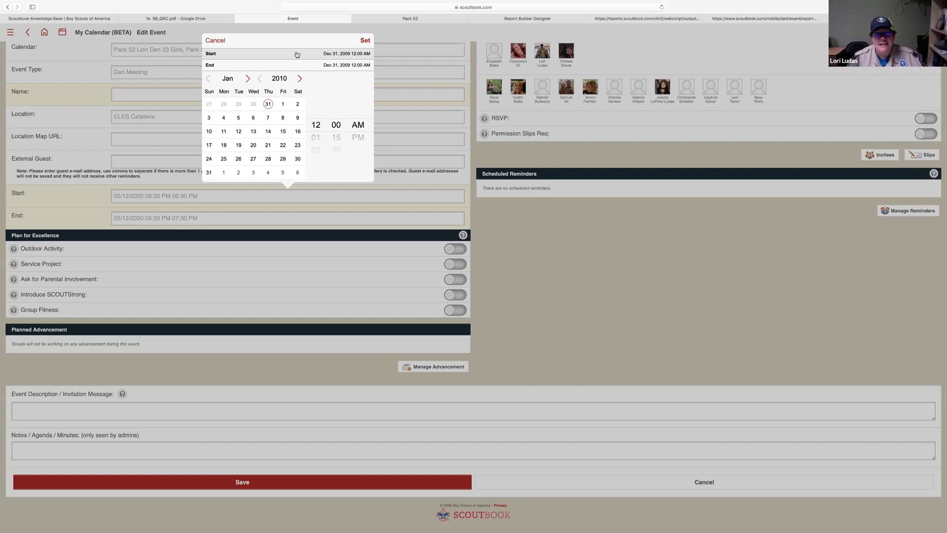
{"action": "left_click", "coordinate": [248, 79]}
{"action": "left_click", "coordinate": [248, 79]}
{"action": "left_click", "coordinate": [249, 79]}
{"action": "left_click", "coordinate": [248, 79]}
{"action": "left_click", "coordinate": [300, 79]}
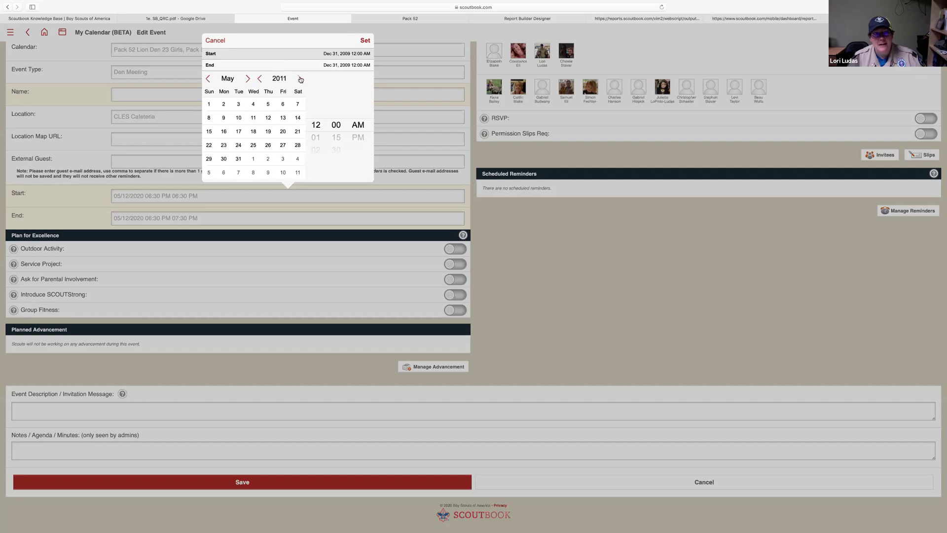
{"action": "left_click", "coordinate": [300, 79]}
{"action": "left_click", "coordinate": [300, 79]}
{"action": "left_click", "coordinate": [300, 79]}
{"action": "left_click", "coordinate": [300, 79]}
{"action": "left_click", "coordinate": [300, 79]}
{"action": "left_click", "coordinate": [299, 78]}
{"action": "left_click", "coordinate": [300, 79]}
{"action": "left_click", "coordinate": [300, 79]}
{"action": "left_click", "coordinate": [300, 79]}
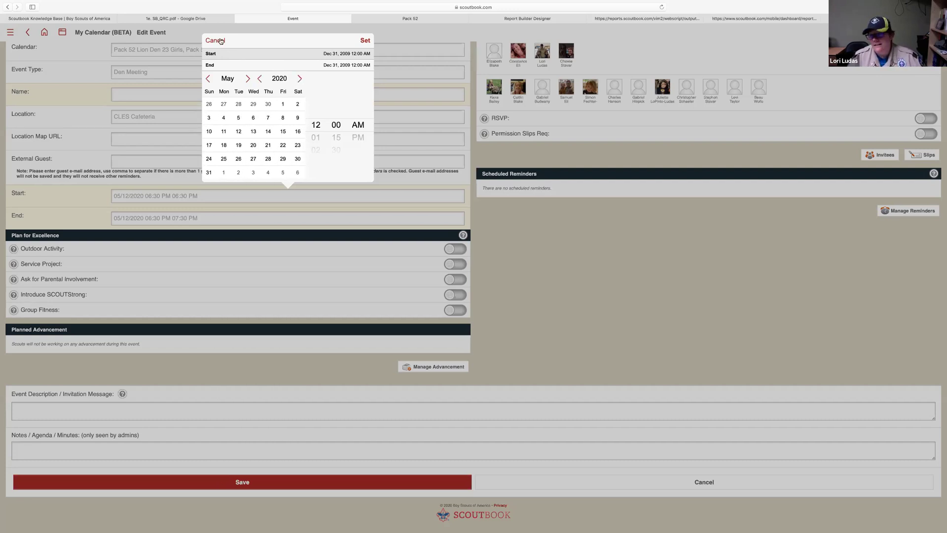
{"action": "left_click", "coordinate": [237, 119]}
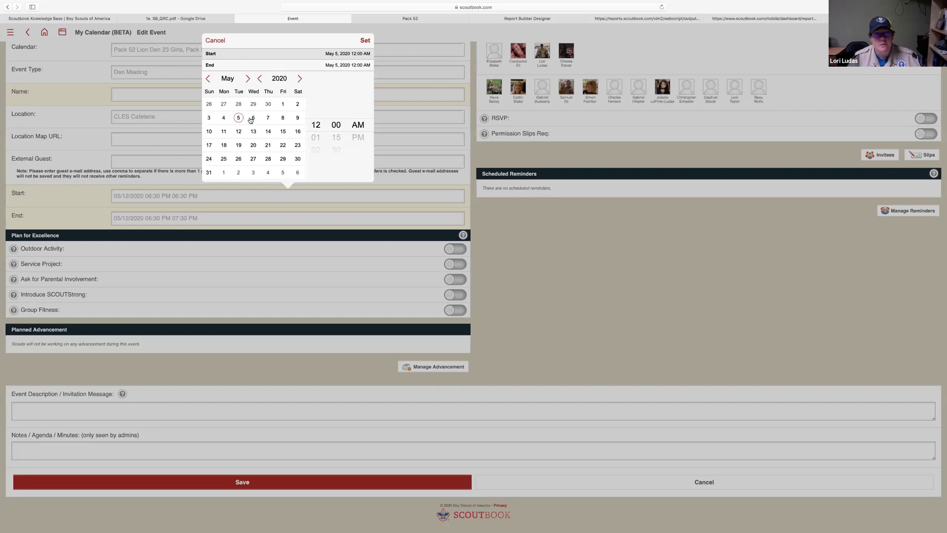
{"action": "left_click", "coordinate": [239, 132]}
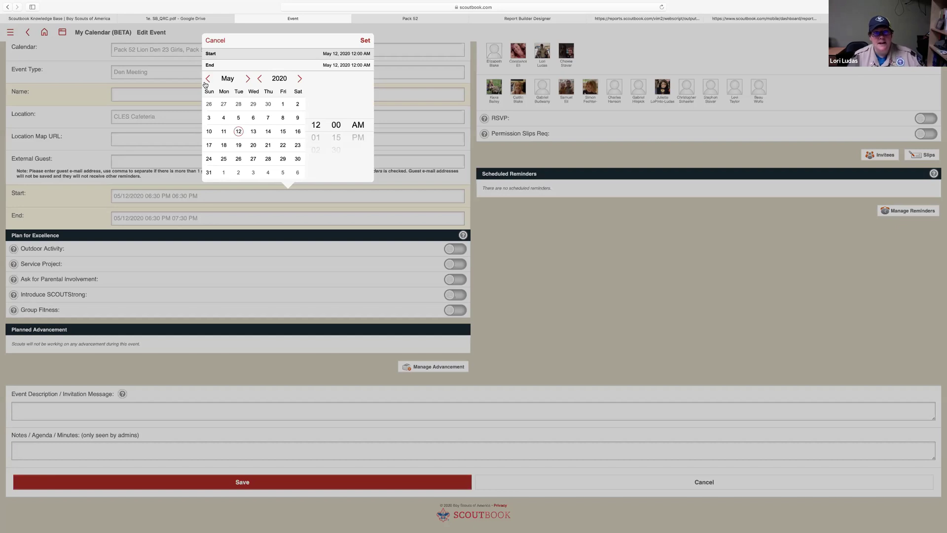
Try a 03 start hour, cancel the date chooser, and reopen the event calendar list
{"action": "left_click_drag", "start_coordinate": [320, 139], "coordinate": [326, 104]}
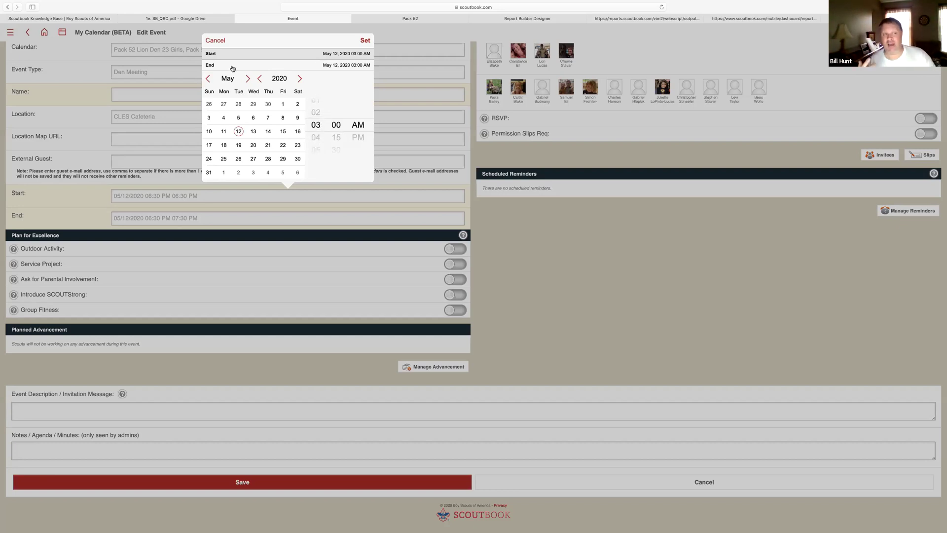
{"action": "left_click", "coordinate": [215, 41]}
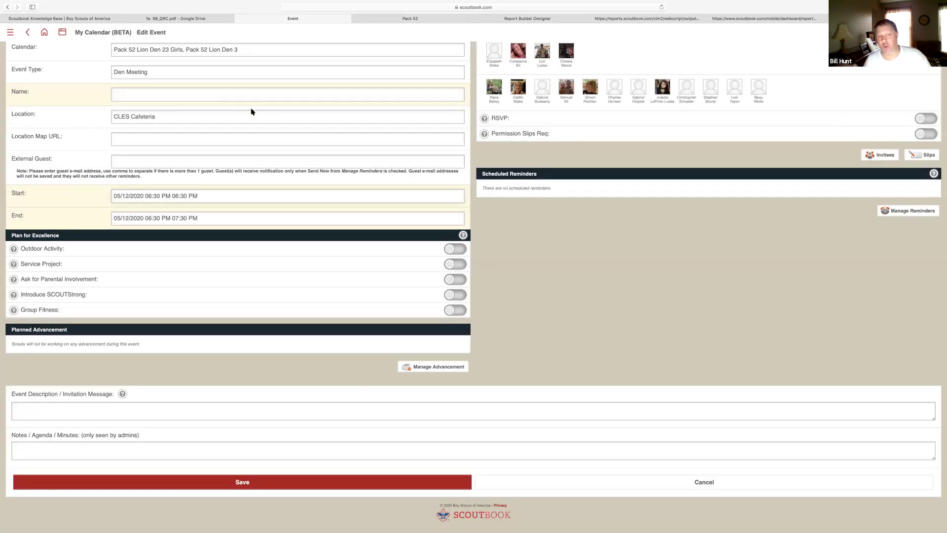
{"action": "scroll", "coordinate": [251, 112], "scroll_direction": "up", "scroll_amount": 3}
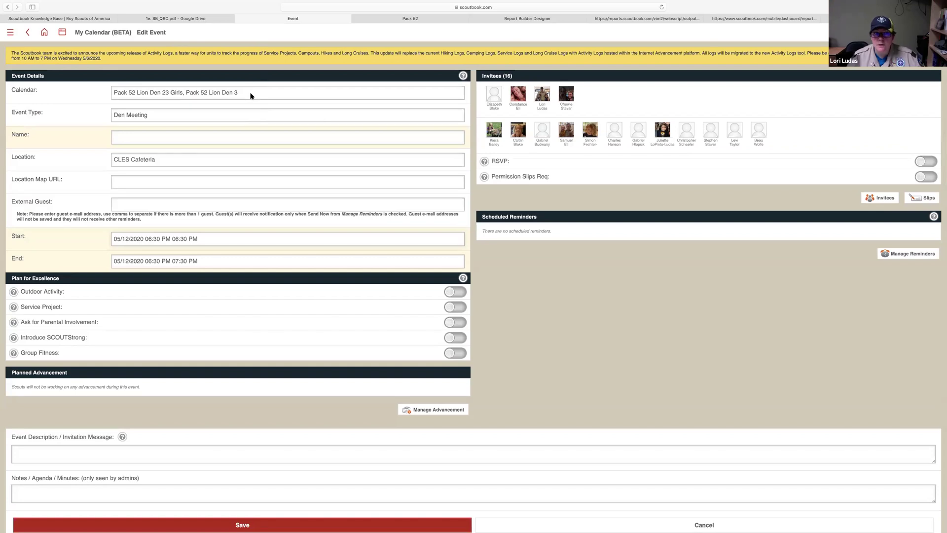
{"action": "left_click", "coordinate": [251, 96]}
Remove Lion Den 3 so only Lion Den 23 Girls remains, and name the event 'Test'
{"action": "left_click", "coordinate": [351, 181]}
{"action": "left_click", "coordinate": [354, 113]}
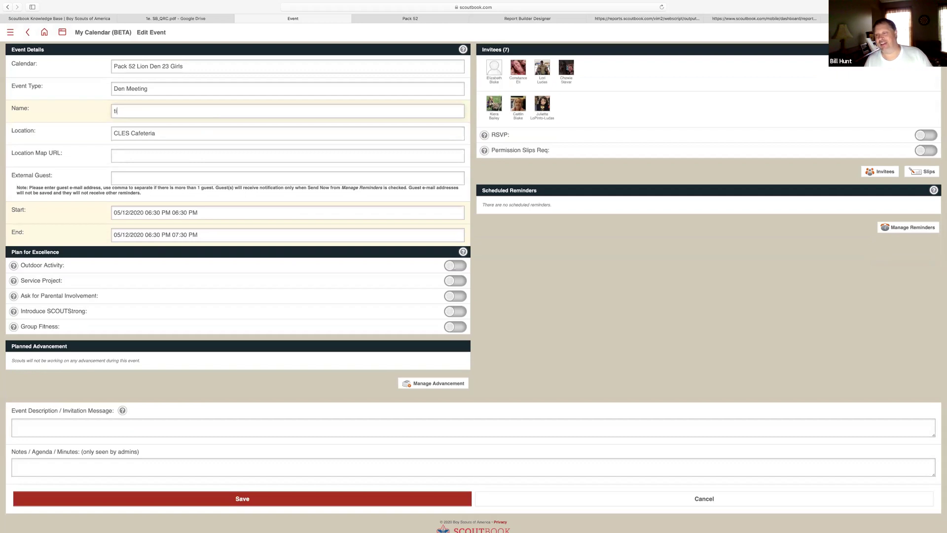
{"action": "type", "text": "Test"}
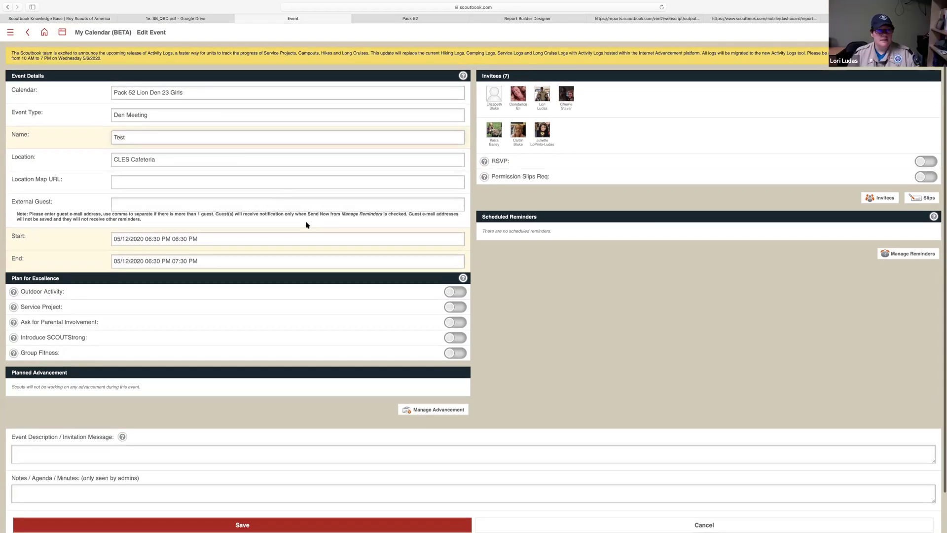
Try saving the Test event, dismiss the validation warning, and return to the dashboard
{"action": "scroll", "coordinate": [290, 270], "scroll_direction": "down", "scroll_amount": 1}
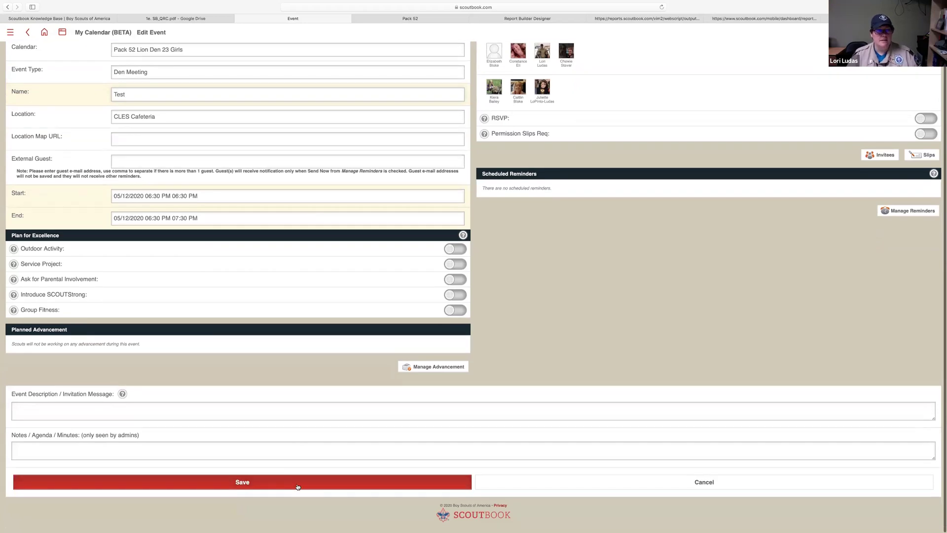
{"action": "left_click", "coordinate": [298, 487]}
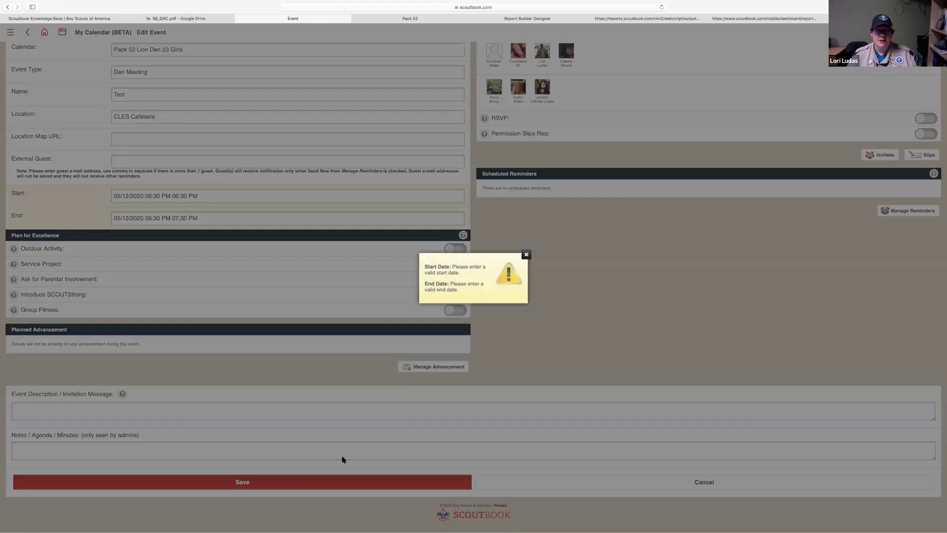
{"action": "left_click", "coordinate": [526, 255]}
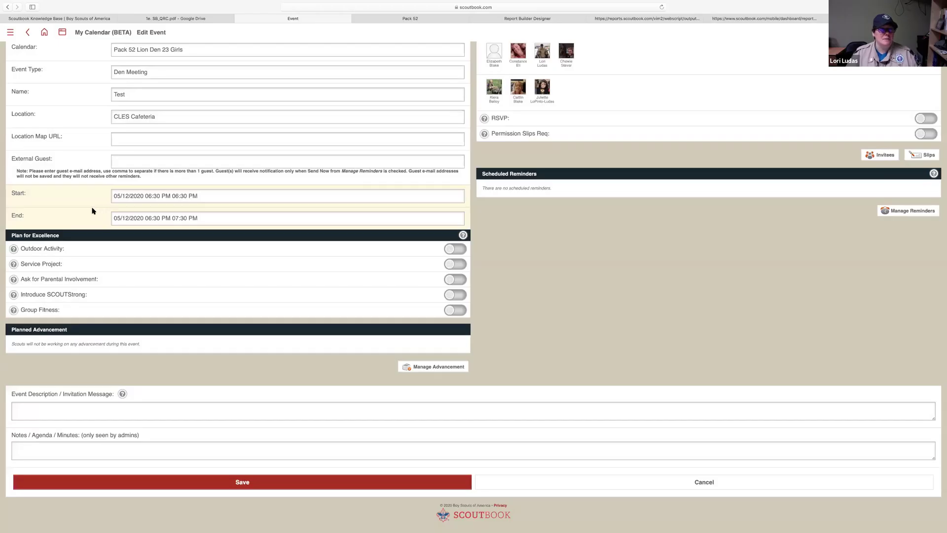
{"action": "scroll", "coordinate": [92, 211], "scroll_direction": "up", "scroll_amount": 2}
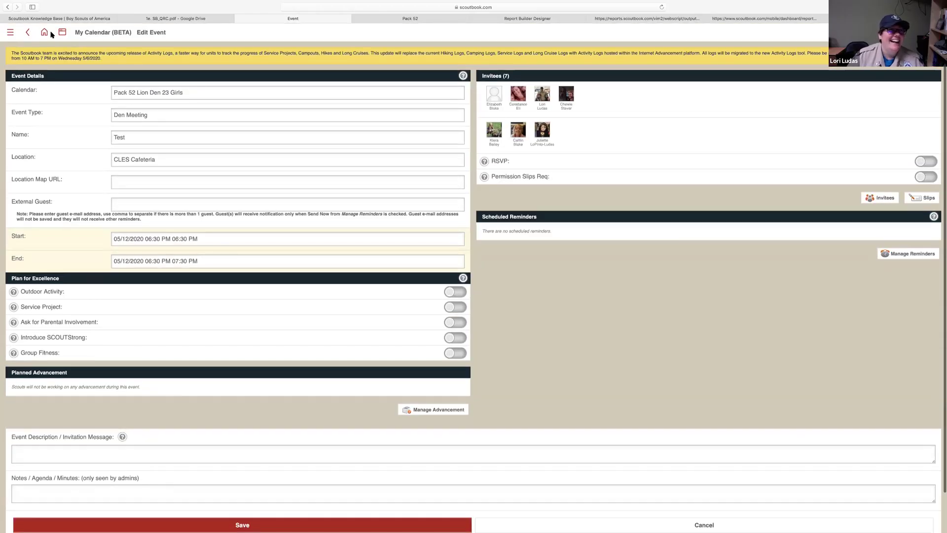
{"action": "left_click", "coordinate": [62, 33]}
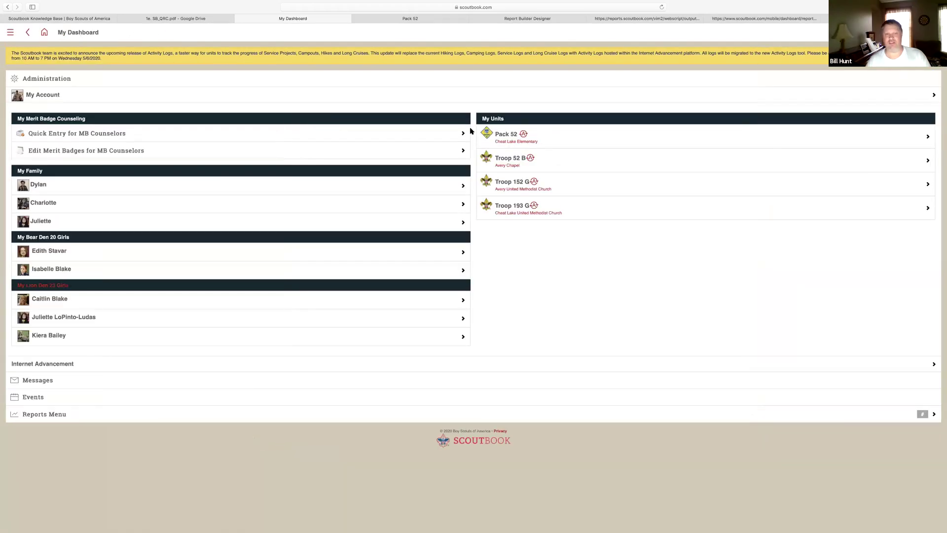
From Pack 52's calendar, start a May 12 event for Lion Den 23 Girls named 'test'
{"action": "left_click", "coordinate": [528, 140]}
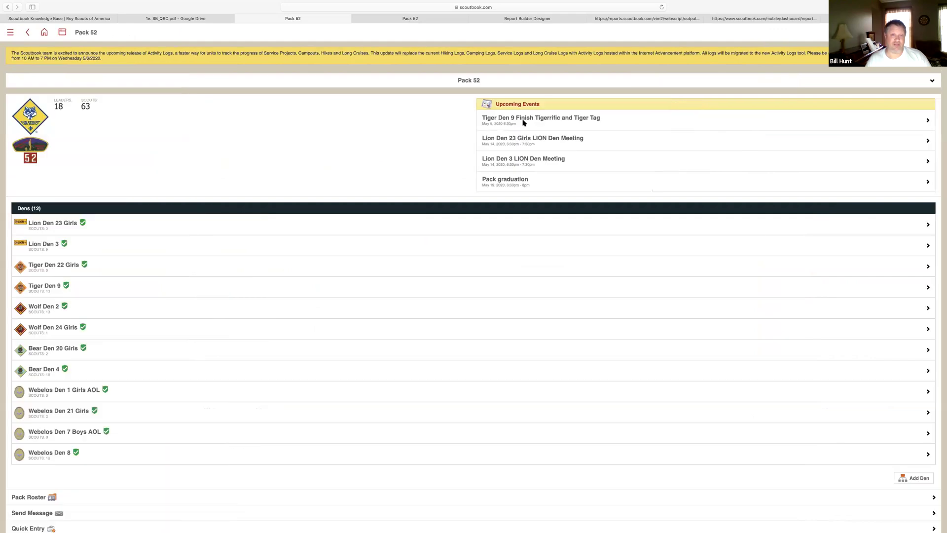
{"action": "left_click", "coordinate": [512, 105]}
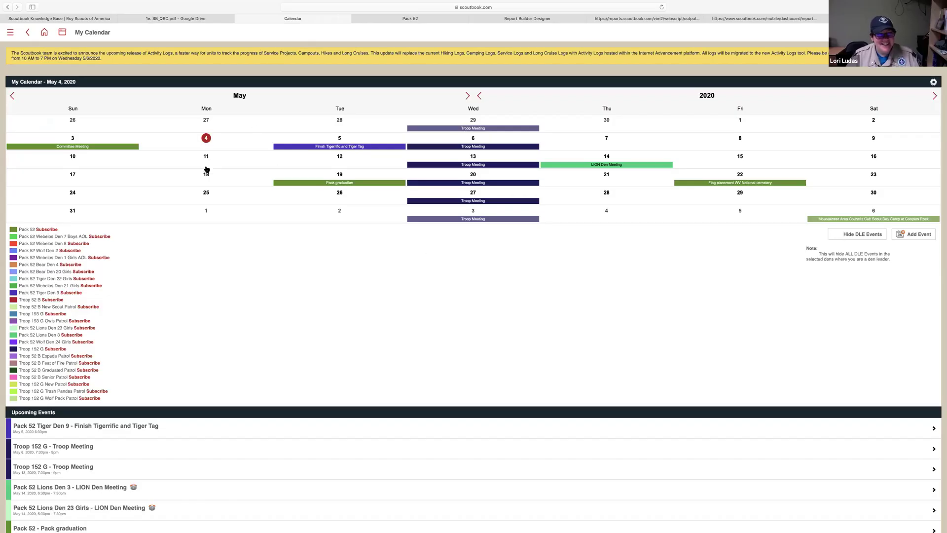
{"action": "left_click", "coordinate": [340, 165]}
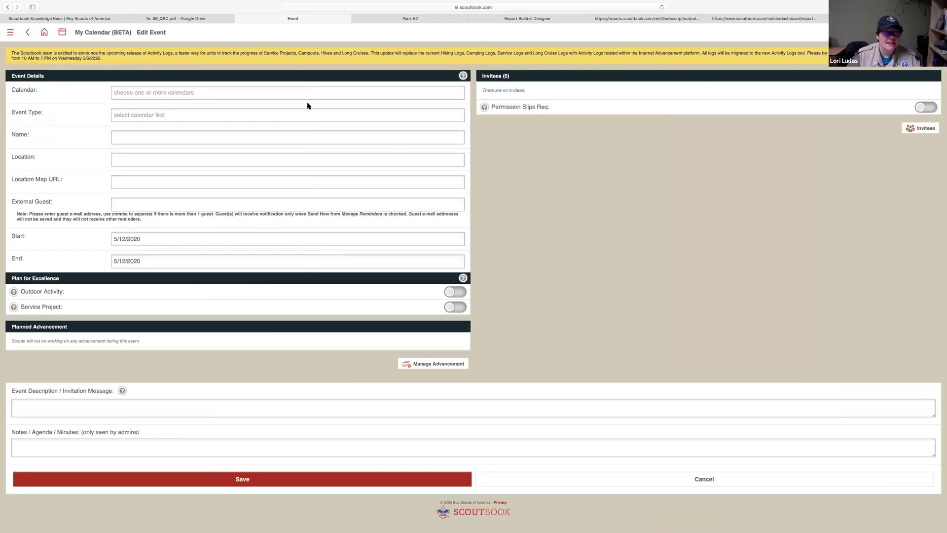
{"action": "left_click", "coordinate": [308, 98]}
{"action": "left_click", "coordinate": [313, 193]}
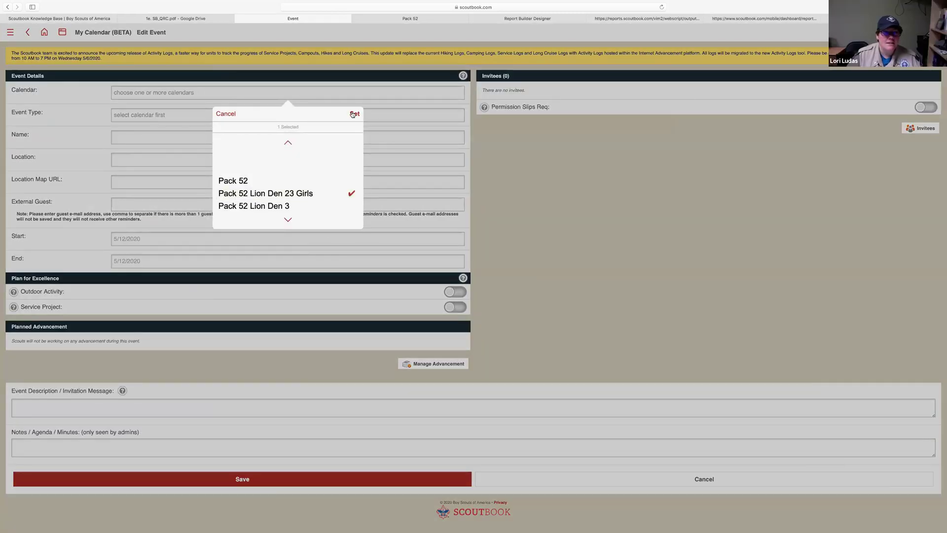
{"action": "left_click", "coordinate": [354, 113]}
{"action": "left_click", "coordinate": [290, 141]}
{"action": "type", "text": "te"}
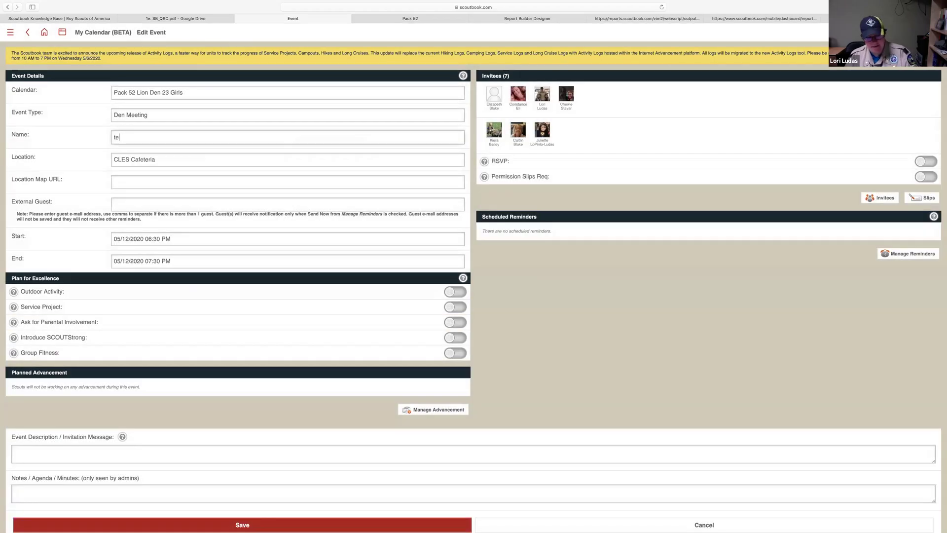
{"action": "type", "text": "st"}
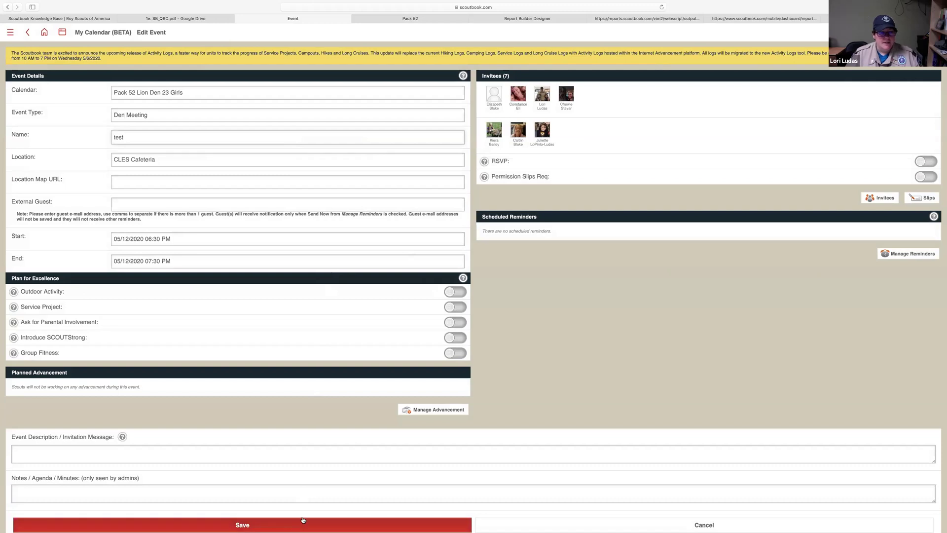
Mark the test event as Outdoor Activity and Service Project, leaving Introduce SCOUTStrong off
{"action": "left_click", "coordinate": [462, 293]}
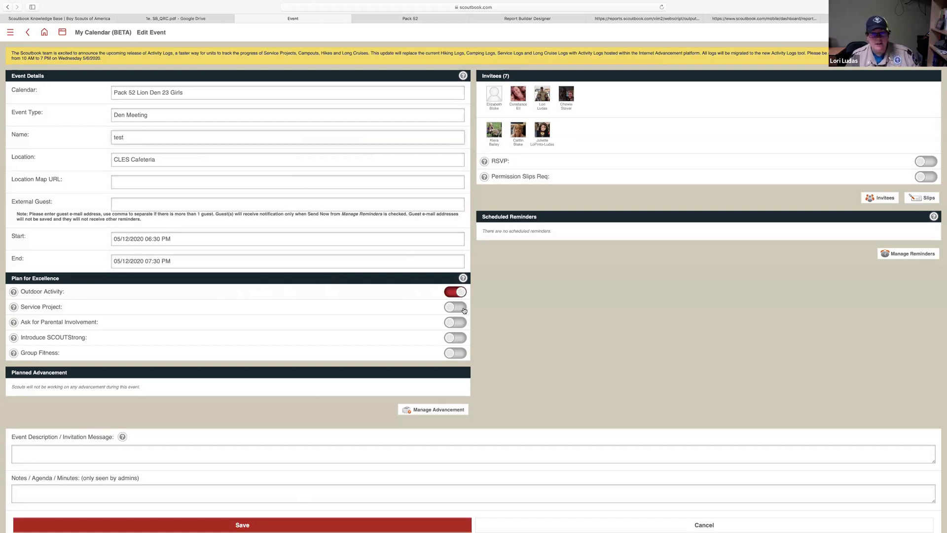
{"action": "left_click", "coordinate": [463, 310]}
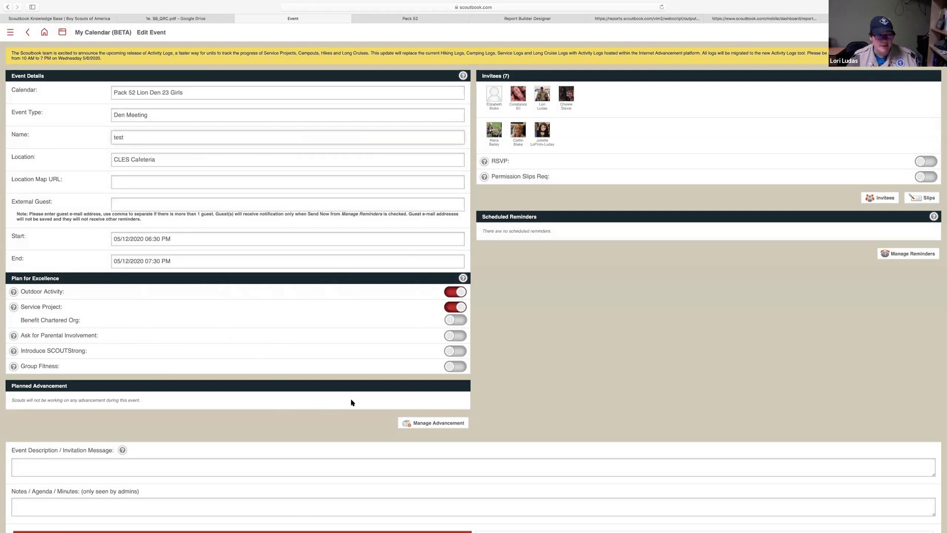
{"action": "left_click", "coordinate": [457, 352]}
{"action": "left_click", "coordinate": [453, 355]}
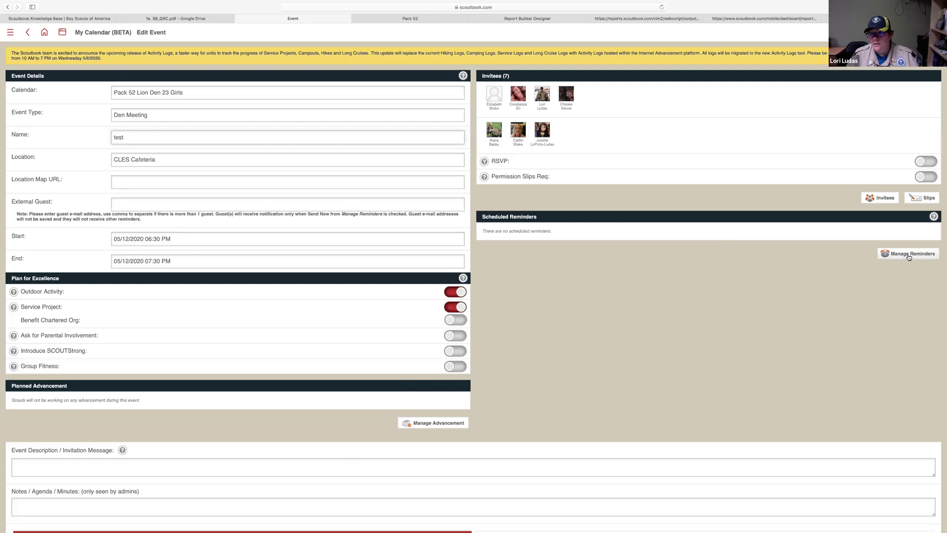
Require RSVPs and permission slips for the event, then try generating the slips
{"action": "left_click", "coordinate": [931, 162]}
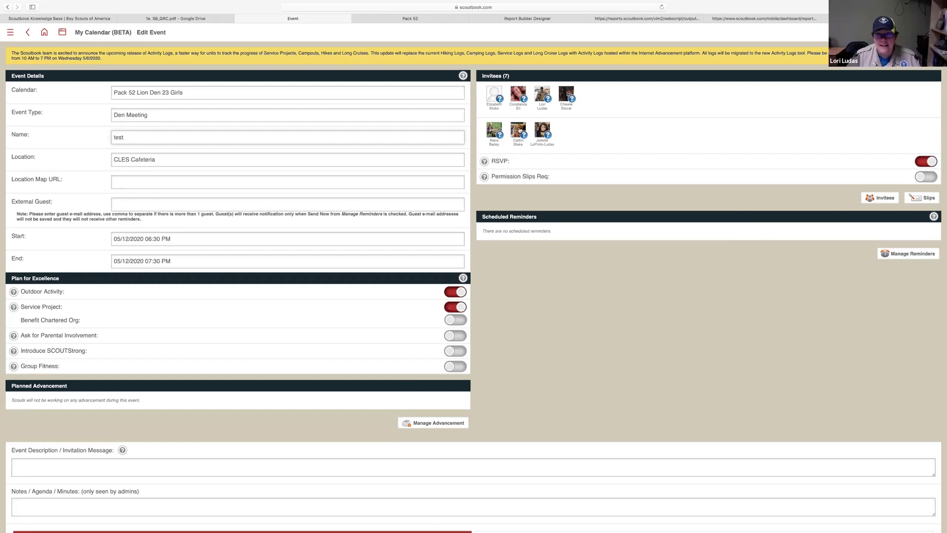
{"action": "left_click", "coordinate": [549, 99]}
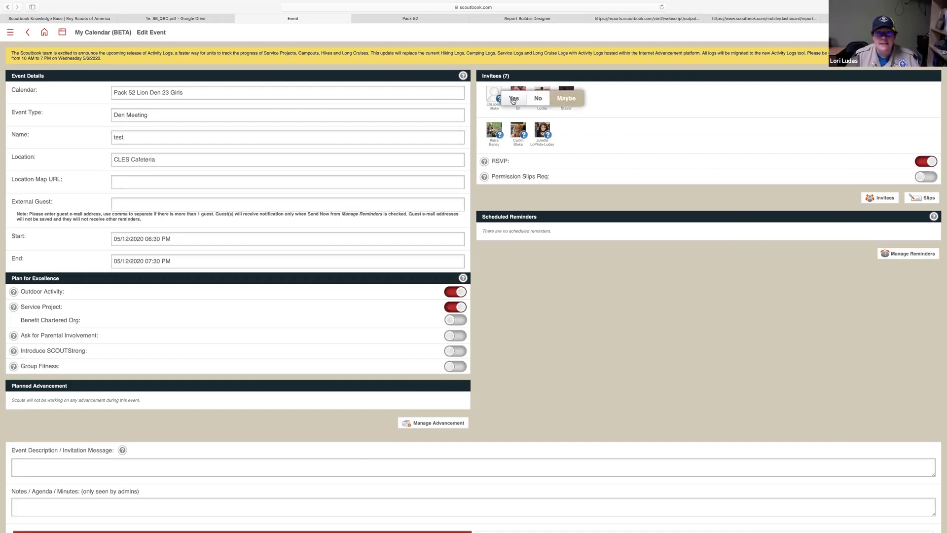
{"action": "left_click", "coordinate": [644, 103]}
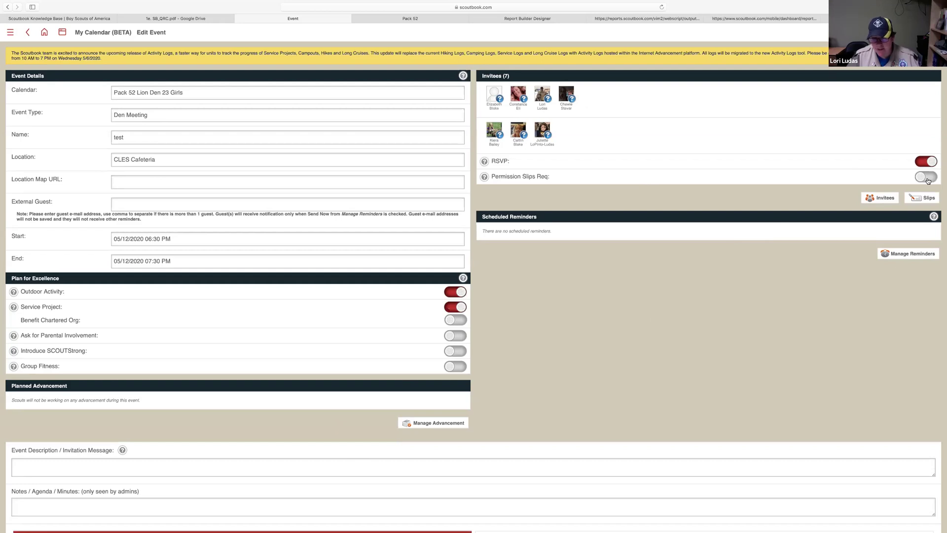
{"action": "left_click", "coordinate": [928, 181]}
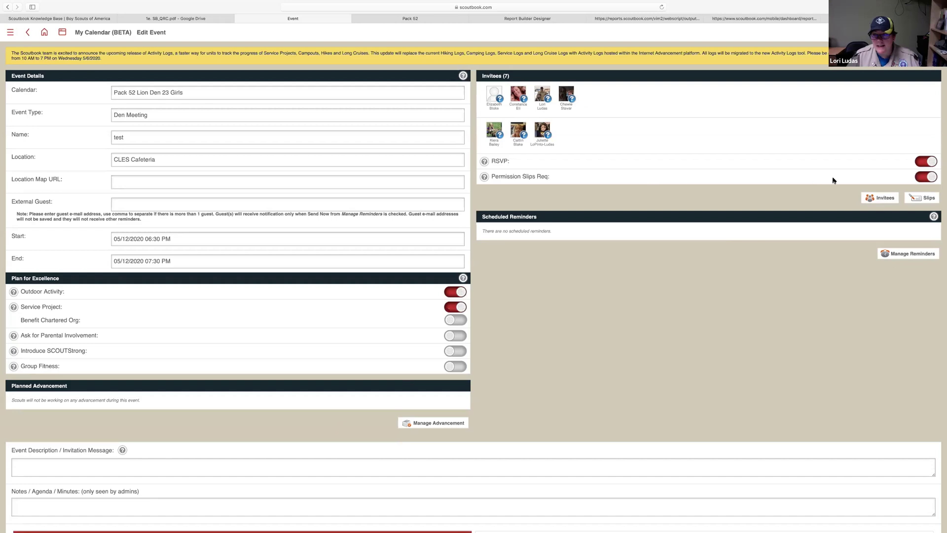
{"action": "left_click", "coordinate": [924, 200]}
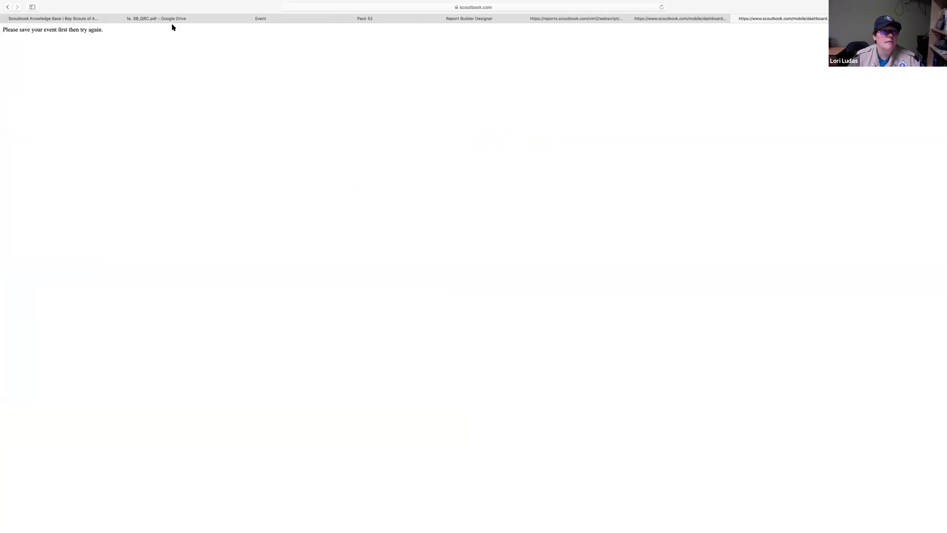
{"action": "left_click", "coordinate": [296, 19]}
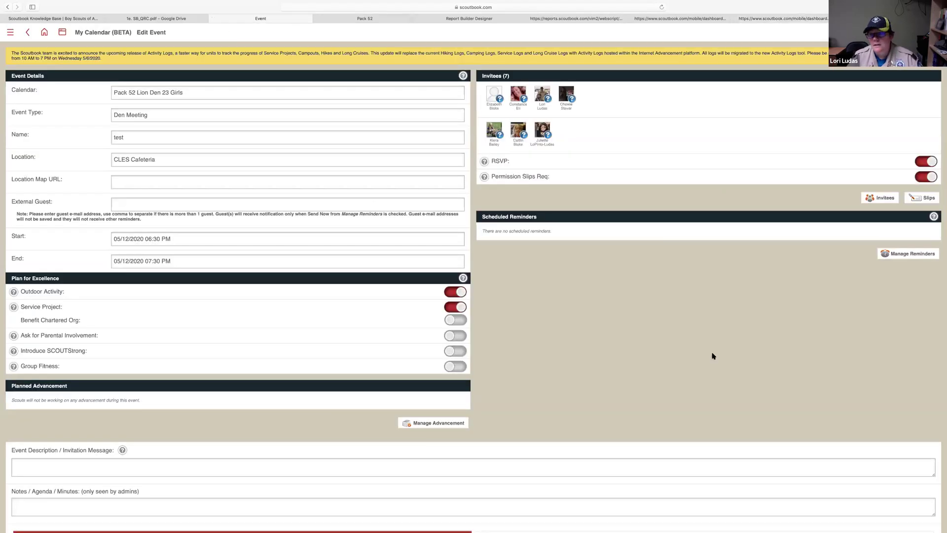
Save the test event and reopen it for editing
{"action": "scroll", "coordinate": [711, 356], "scroll_direction": "down", "scroll_amount": 3}
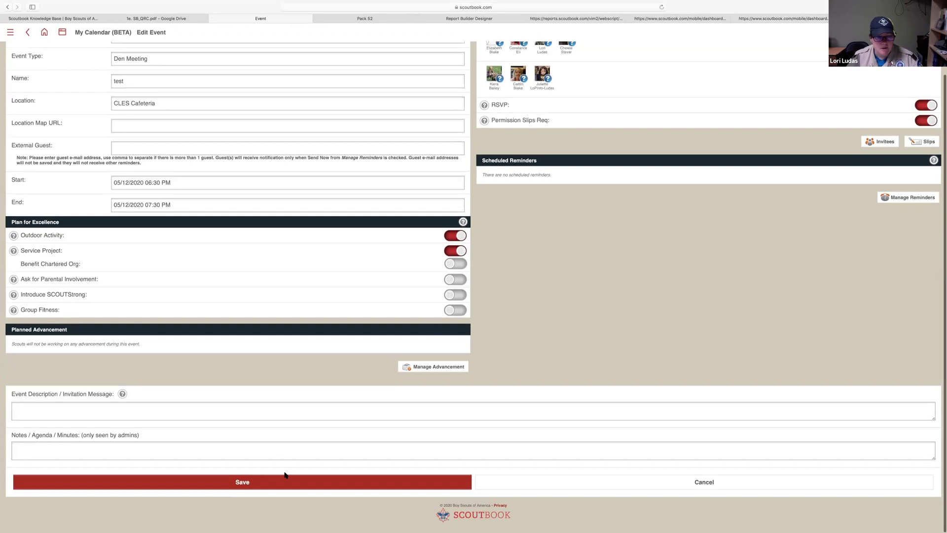
{"action": "left_click", "coordinate": [293, 484]}
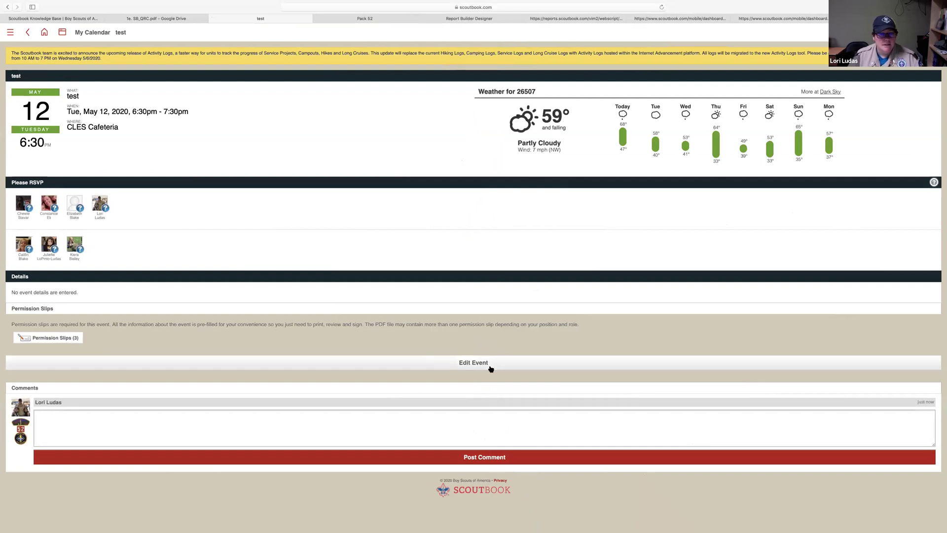
{"action": "left_click", "coordinate": [490, 366]}
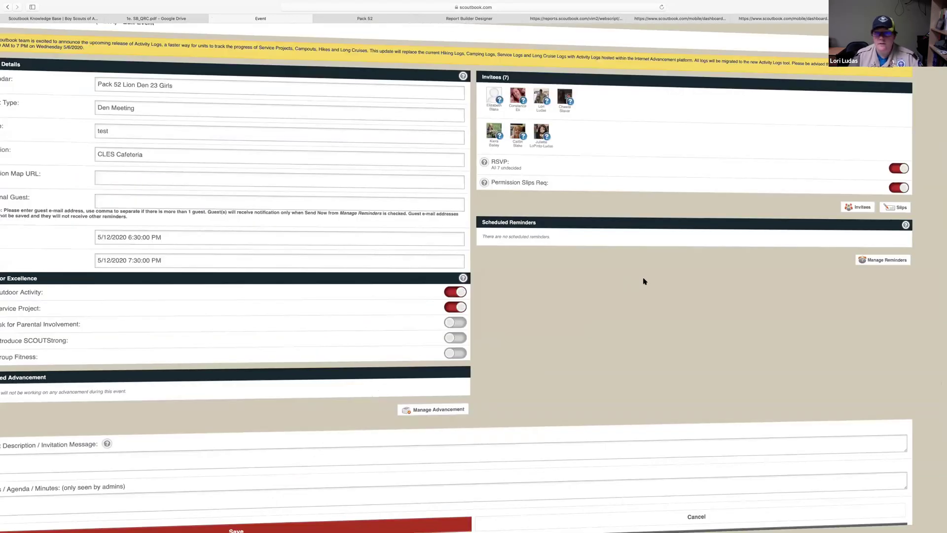
Generate the permission slips, review the consent form PDF, and return to the Pack 52 page
{"action": "left_click", "coordinate": [919, 204]}
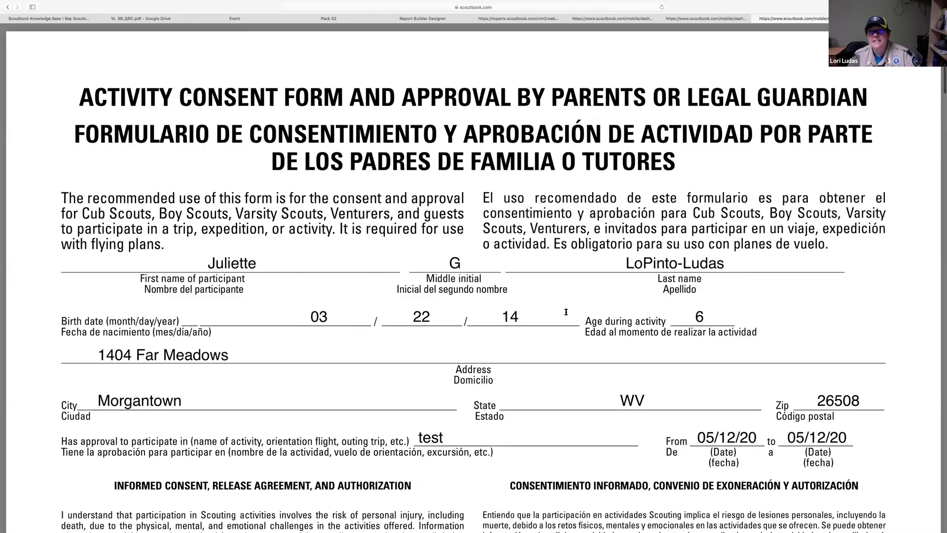
{"action": "scroll", "coordinate": [566, 311], "scroll_direction": "down", "scroll_amount": 5}
{"action": "scroll", "coordinate": [565, 312], "scroll_direction": "down", "scroll_amount": 2}
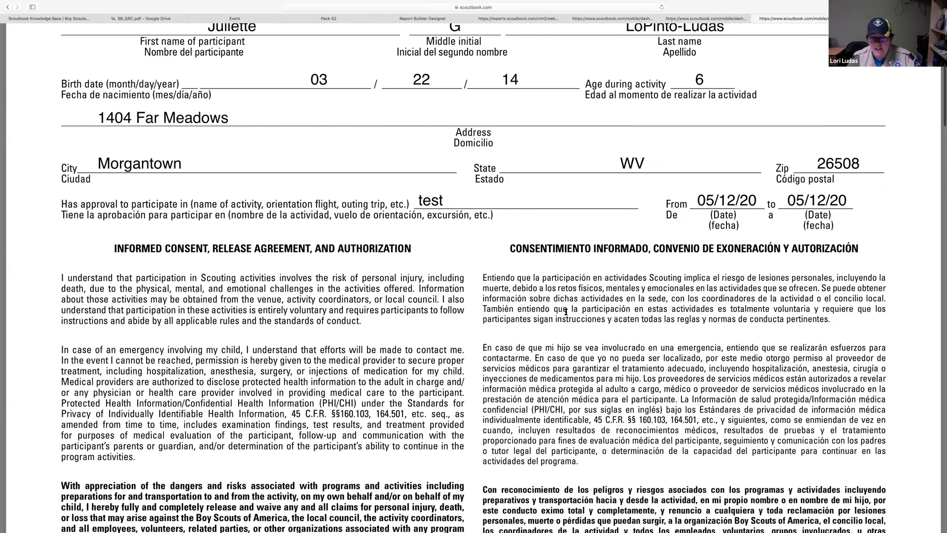
{"action": "scroll", "coordinate": [565, 312], "scroll_direction": "down", "scroll_amount": 20}
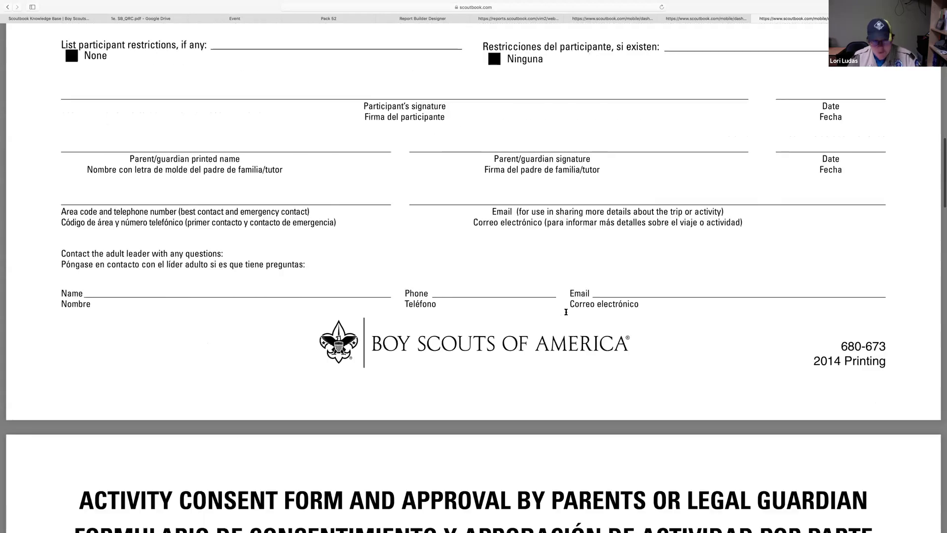
{"action": "scroll", "coordinate": [566, 312], "scroll_direction": "down", "scroll_amount": 4}
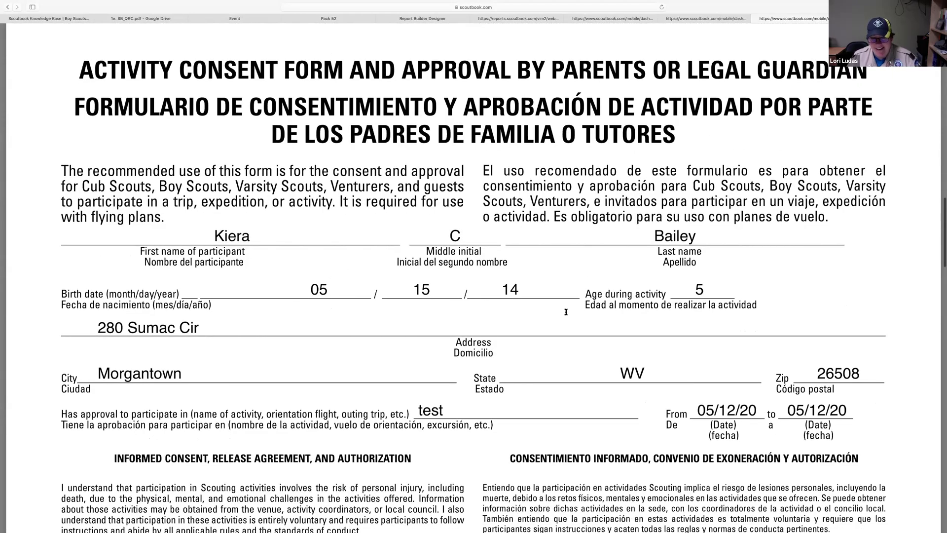
{"action": "scroll", "coordinate": [565, 312], "scroll_direction": "down", "scroll_amount": 4}
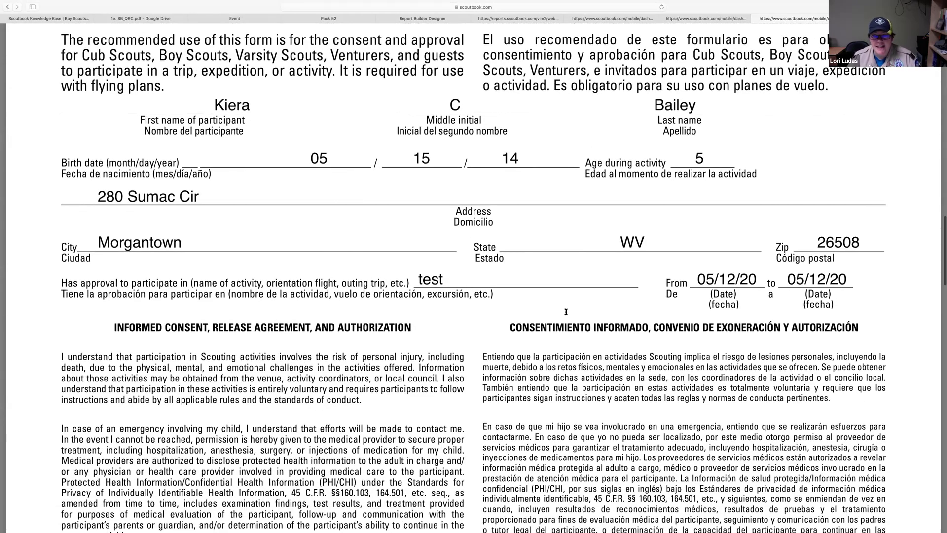
{"action": "scroll", "coordinate": [566, 312], "scroll_direction": "down", "scroll_amount": 2}
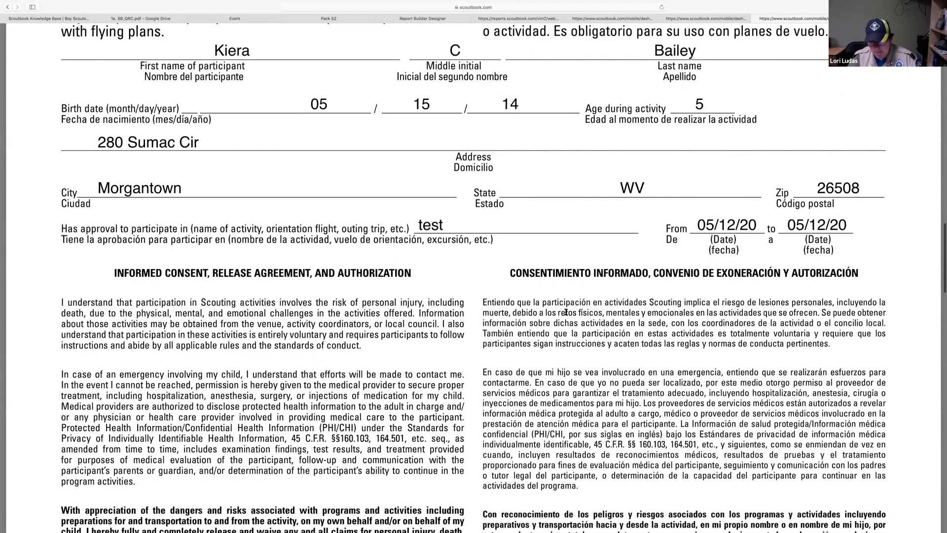
{"action": "scroll", "coordinate": [566, 312], "scroll_direction": "down", "scroll_amount": 1}
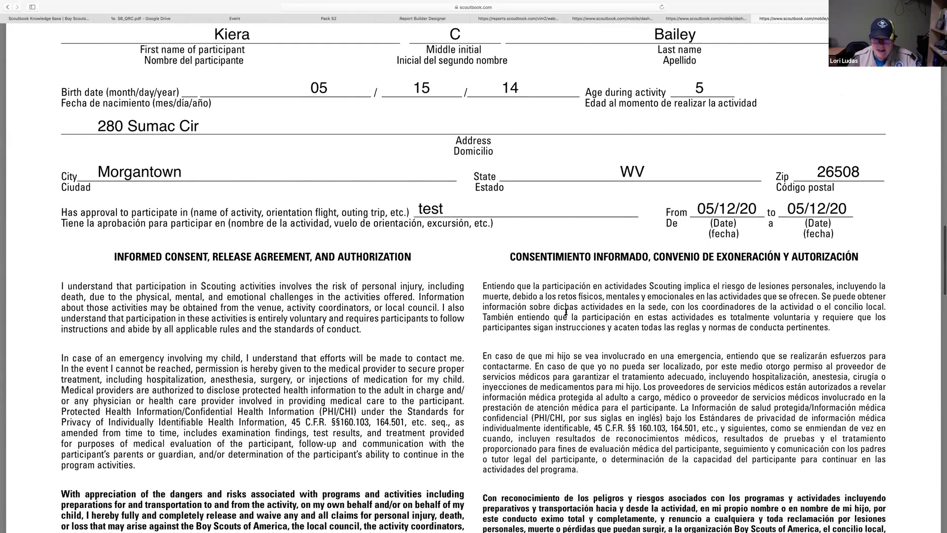
{"action": "scroll", "coordinate": [566, 312], "scroll_direction": "down", "scroll_amount": 1}
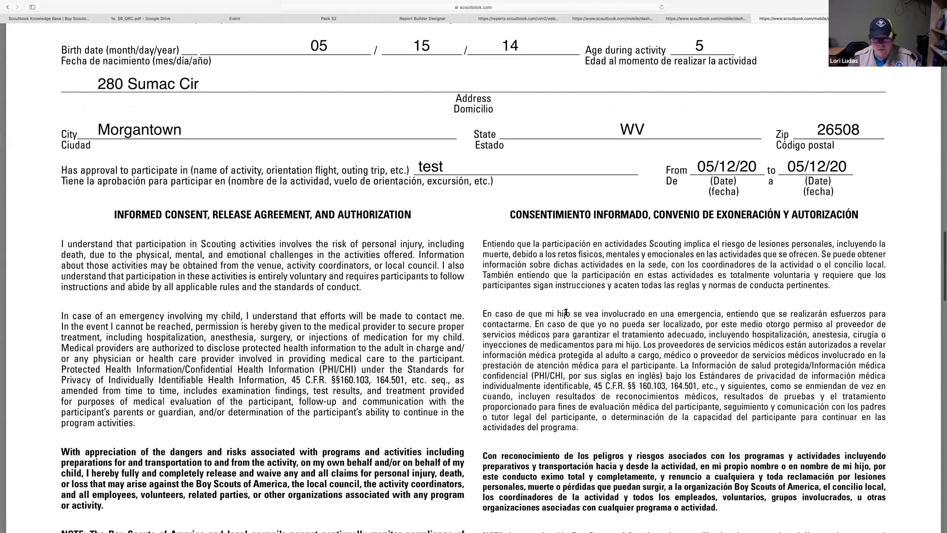
{"action": "scroll", "coordinate": [566, 312], "scroll_direction": "down", "scroll_amount": 6}
{"action": "scroll", "coordinate": [566, 311], "scroll_direction": "down", "scroll_amount": 4}
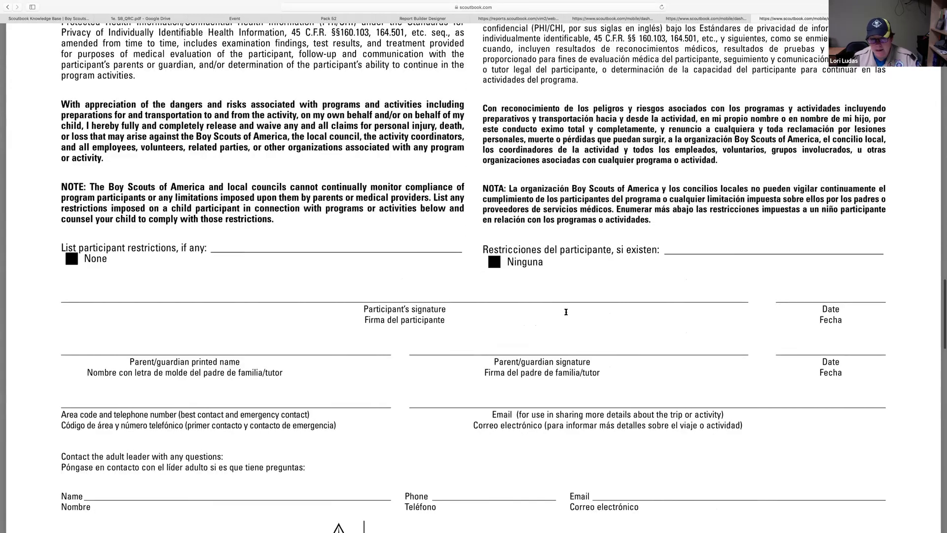
{"action": "scroll", "coordinate": [566, 312], "scroll_direction": "down", "scroll_amount": 5}
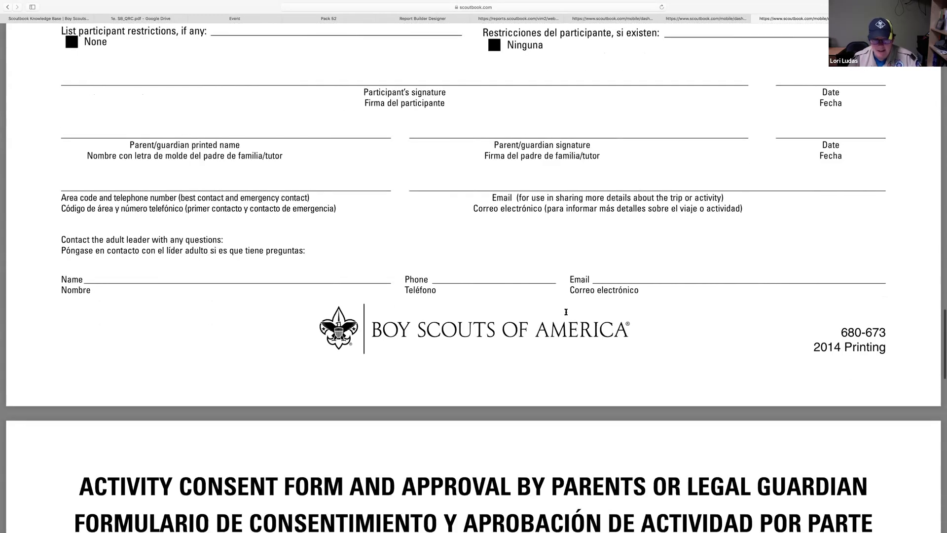
{"action": "scroll", "coordinate": [565, 312], "scroll_direction": "down", "scroll_amount": 4}
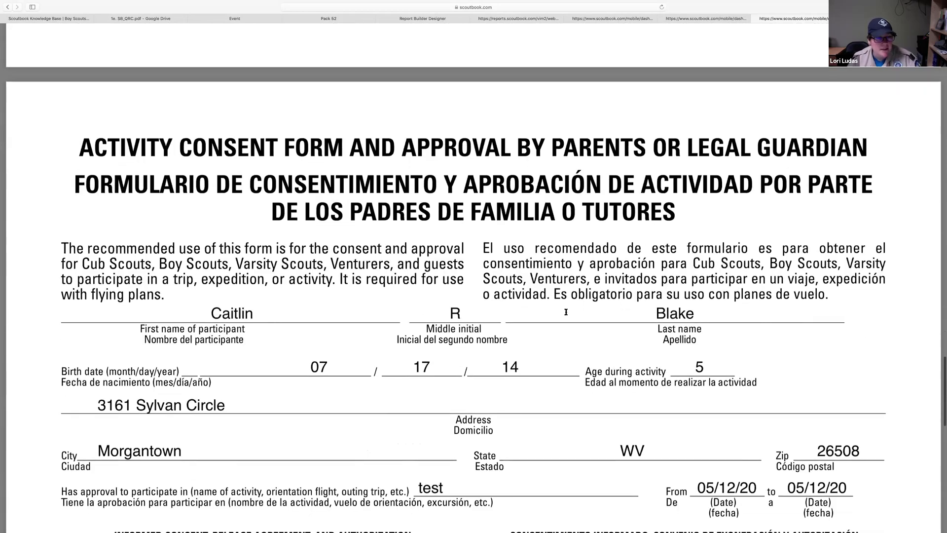
{"action": "scroll", "coordinate": [566, 312], "scroll_direction": "up", "scroll_amount": 15}
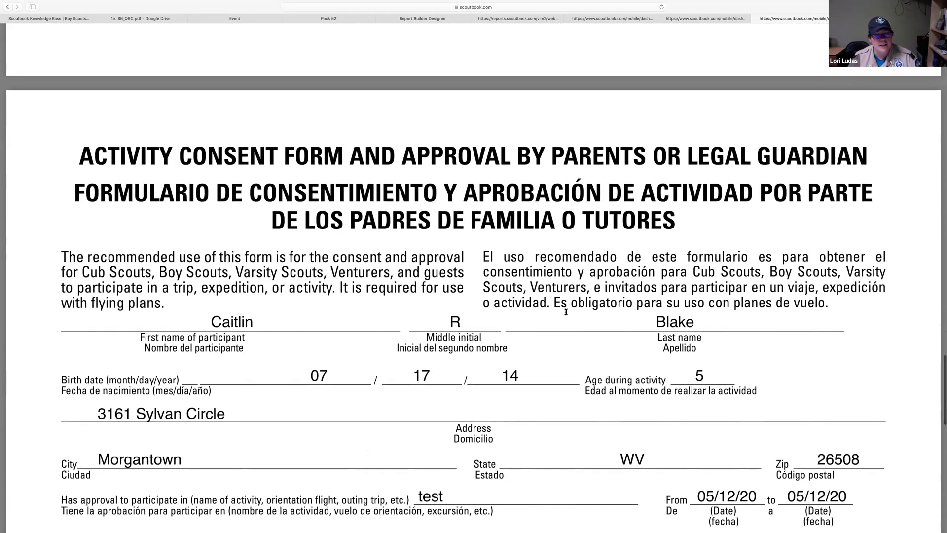
{"action": "scroll", "coordinate": [565, 312], "scroll_direction": "down", "scroll_amount": 15}
{"action": "scroll", "coordinate": [566, 312], "scroll_direction": "up", "scroll_amount": 13}
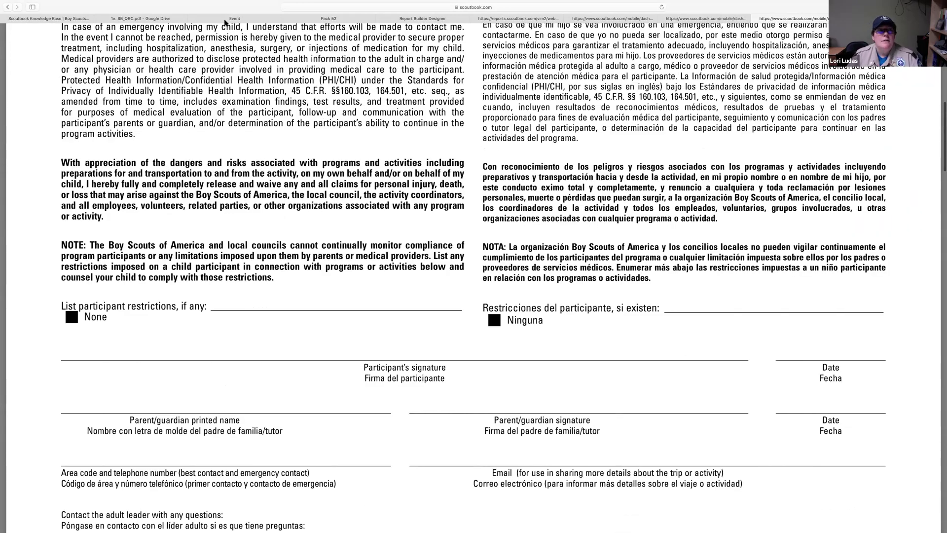
{"action": "scroll", "coordinate": [271, 23], "scroll_direction": "down", "scroll_amount": 10}
{"action": "left_click", "coordinate": [320, 20]}
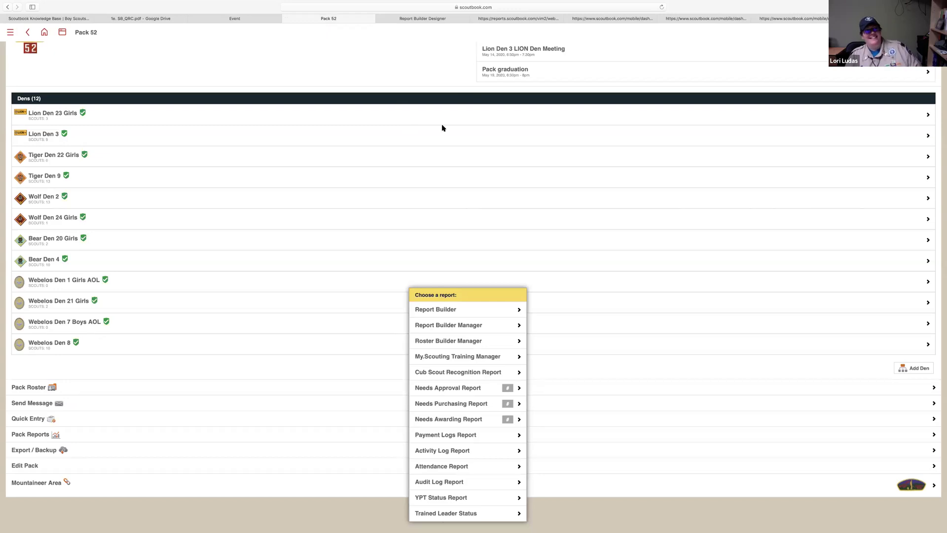
Return to the test event's edit form and start a delete, but cancel it
{"action": "scroll", "coordinate": [442, 128], "scroll_direction": "up", "scroll_amount": 3}
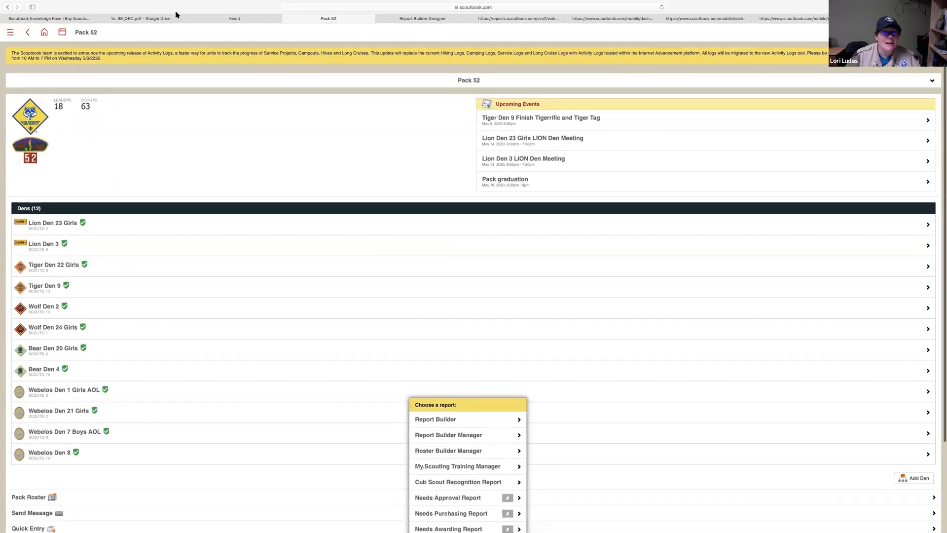
{"action": "left_click", "coordinate": [235, 18]}
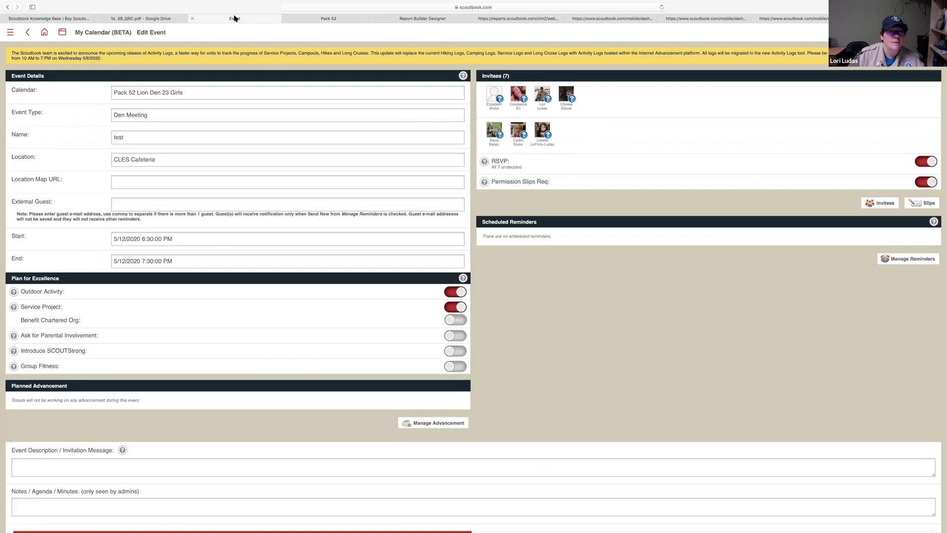
{"action": "scroll", "coordinate": [387, 210], "scroll_direction": "down", "scroll_amount": 3}
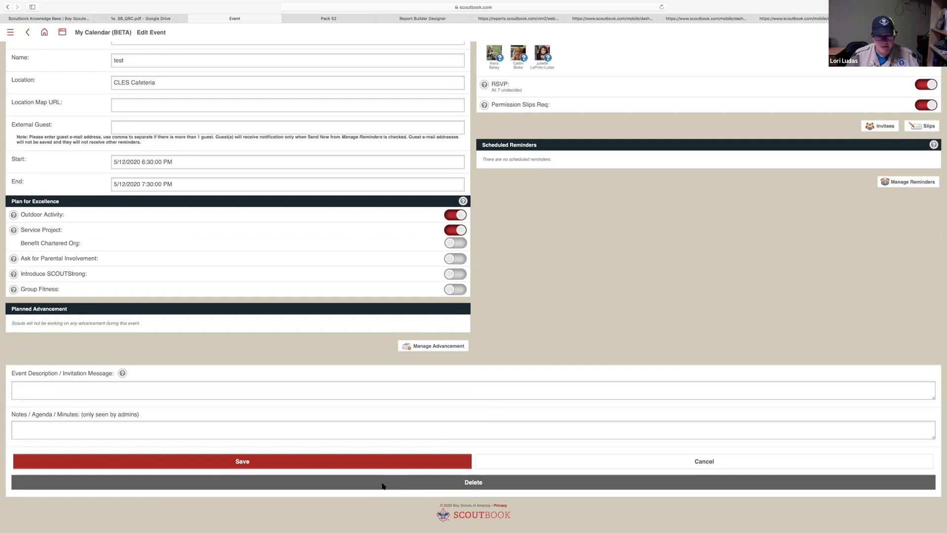
{"action": "left_click", "coordinate": [469, 484]}
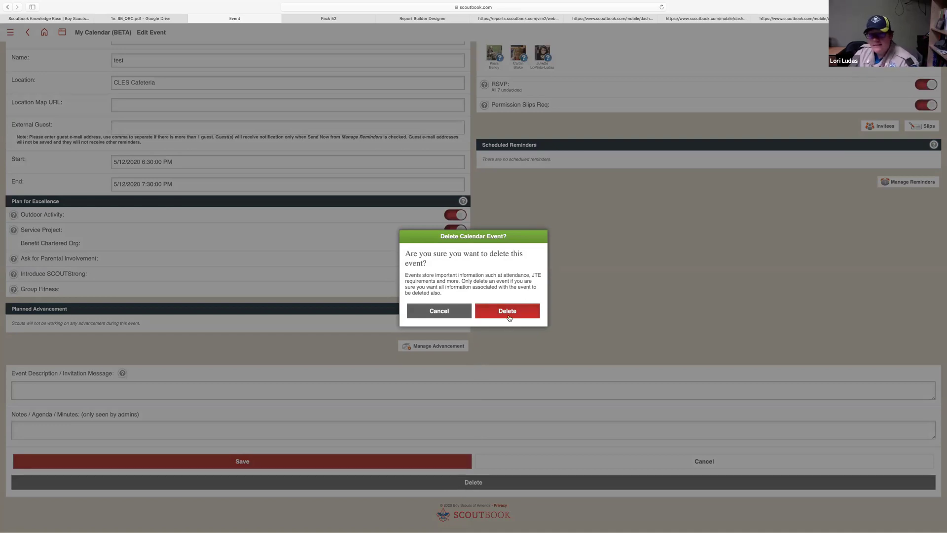
{"action": "left_click", "coordinate": [439, 311]}
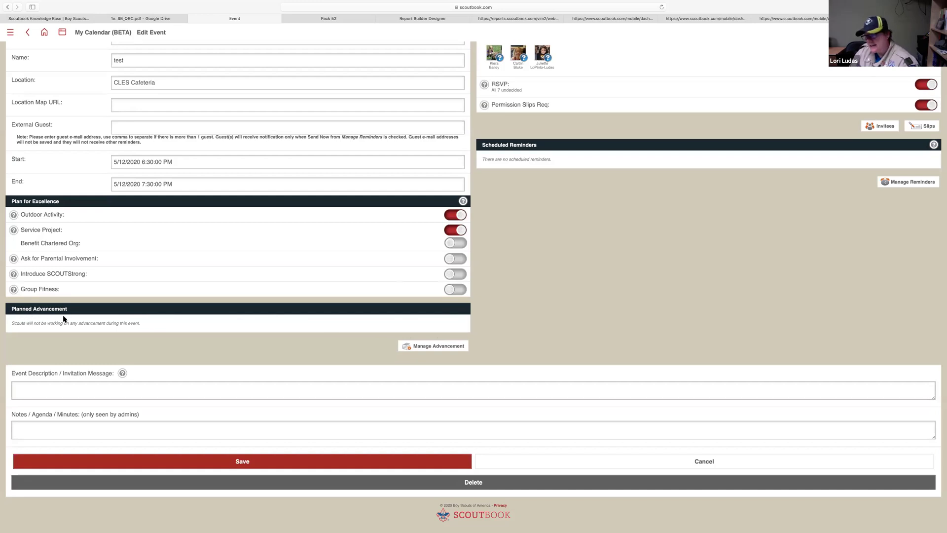
Add Webelos rank requirements to the test event's planned advancement
{"action": "left_click", "coordinate": [433, 347]}
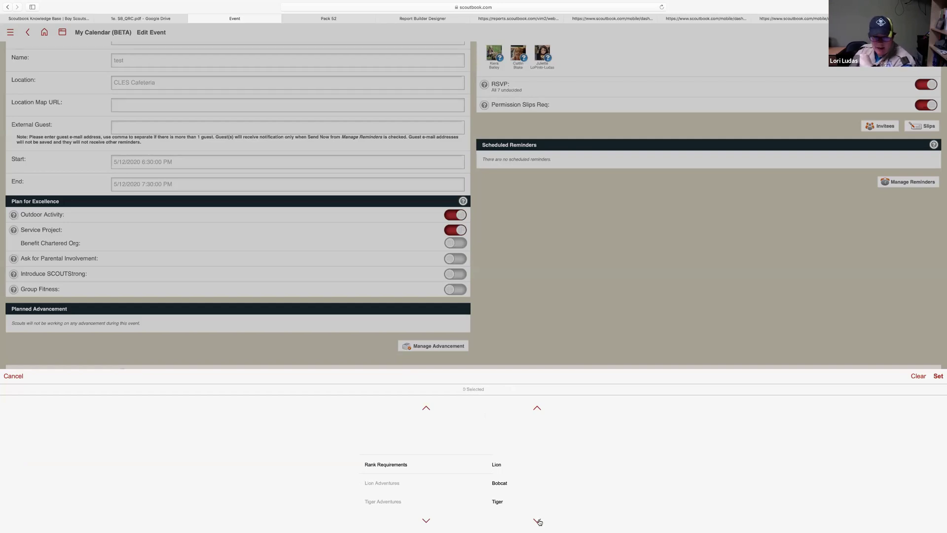
{"action": "left_click", "coordinate": [535, 520]}
{"action": "left_click", "coordinate": [535, 520]}
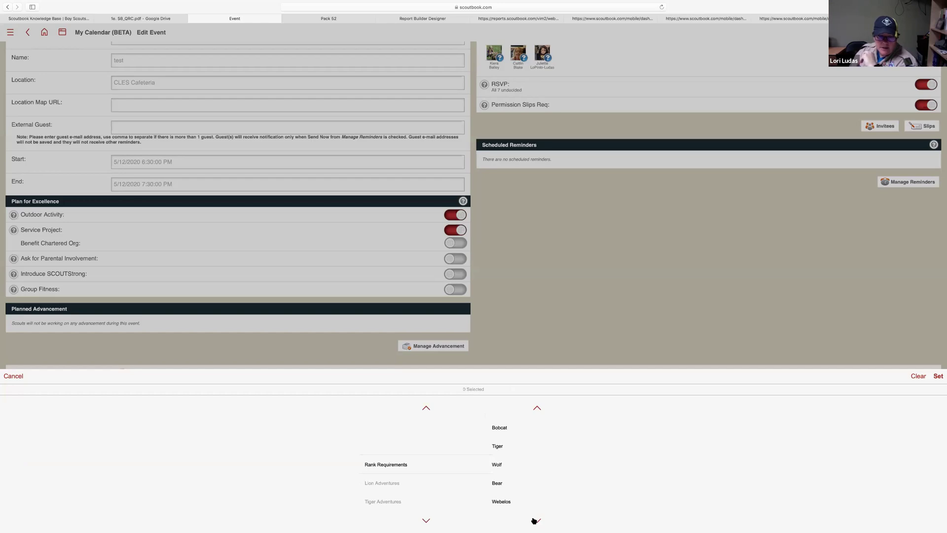
{"action": "left_click", "coordinate": [508, 502]}
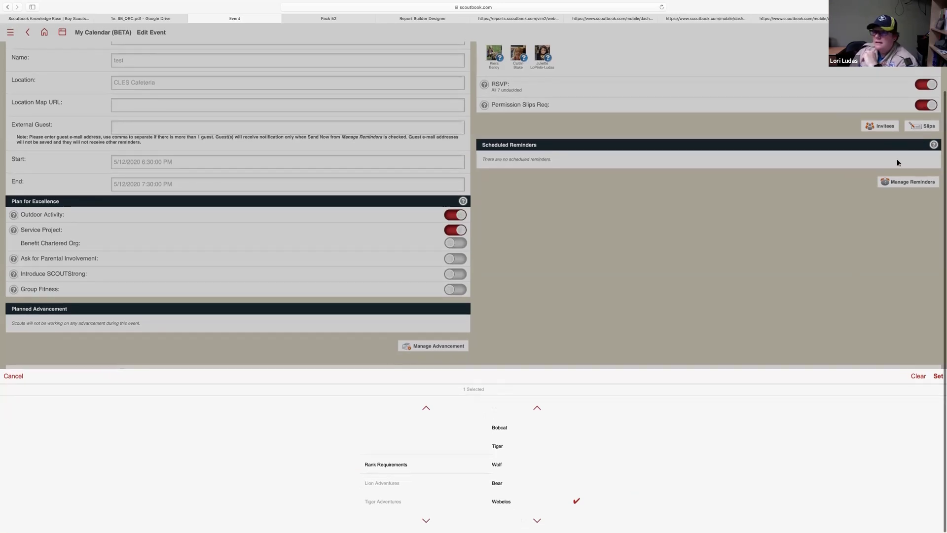
{"action": "left_click", "coordinate": [936, 377]}
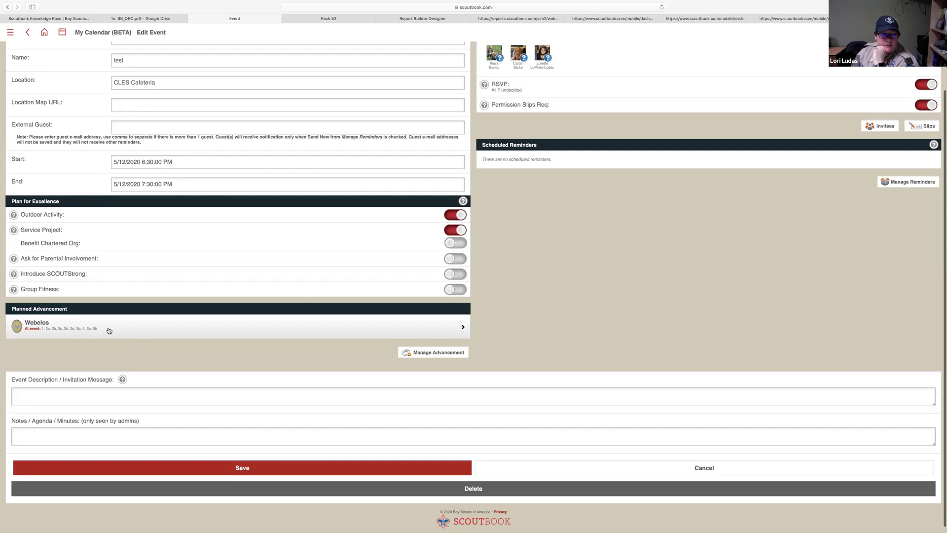
In the Webelos row, uncheck requirements 1, 2b, 2c, 2d, 2e and 4
{"action": "left_click", "coordinate": [227, 334]}
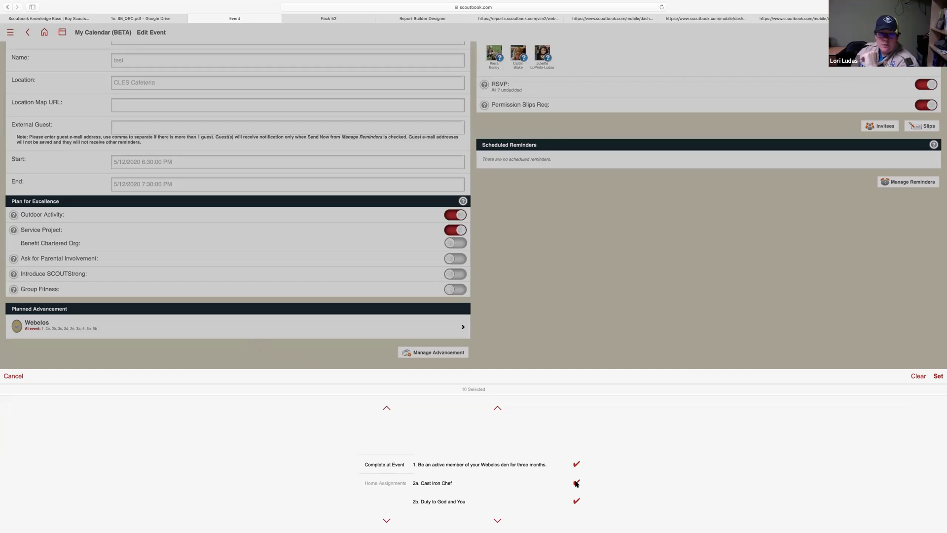
{"action": "left_click", "coordinate": [576, 465]}
{"action": "left_click", "coordinate": [576, 501]}
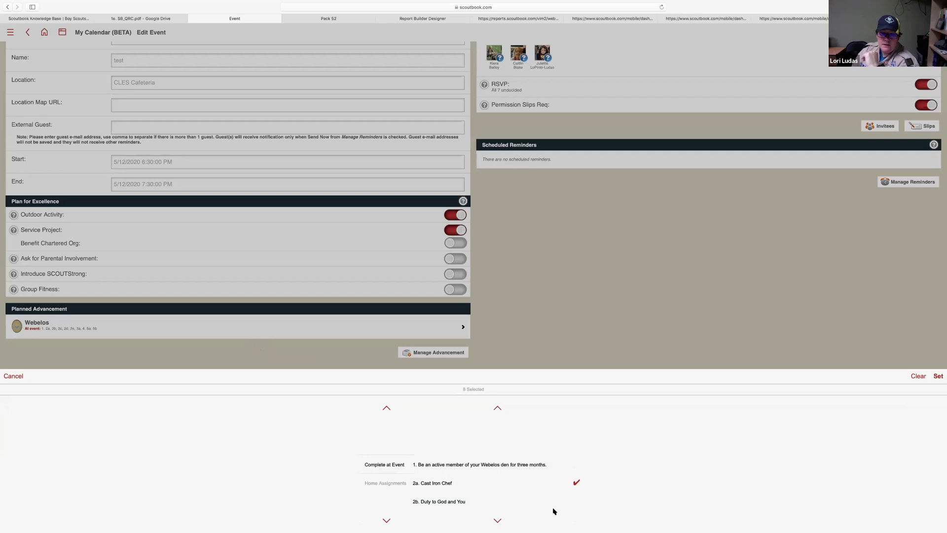
{"action": "left_click", "coordinate": [498, 520]}
{"action": "left_click", "coordinate": [497, 520]}
{"action": "left_click", "coordinate": [497, 520]}
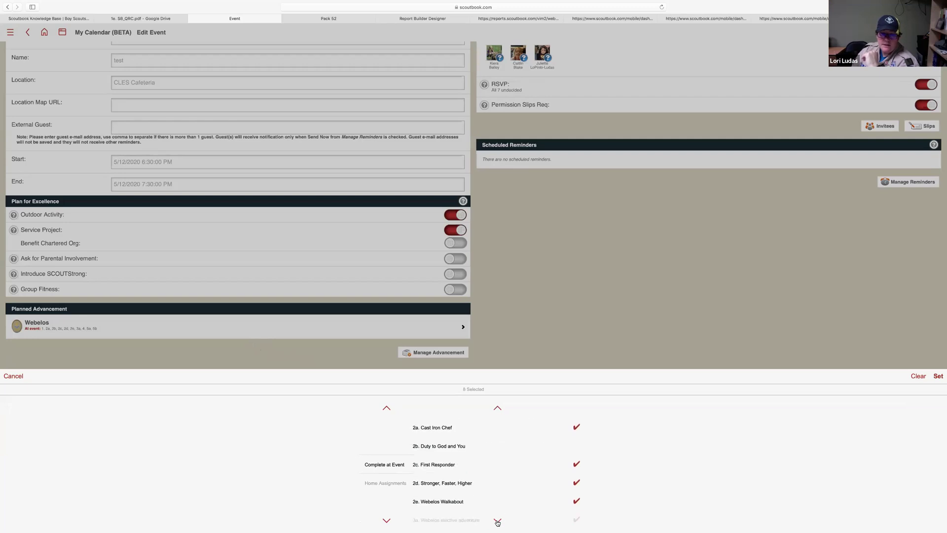
{"action": "left_click", "coordinate": [576, 464]}
{"action": "left_click", "coordinate": [576, 483]}
{"action": "left_click", "coordinate": [576, 501]}
{"action": "left_click", "coordinate": [497, 521]}
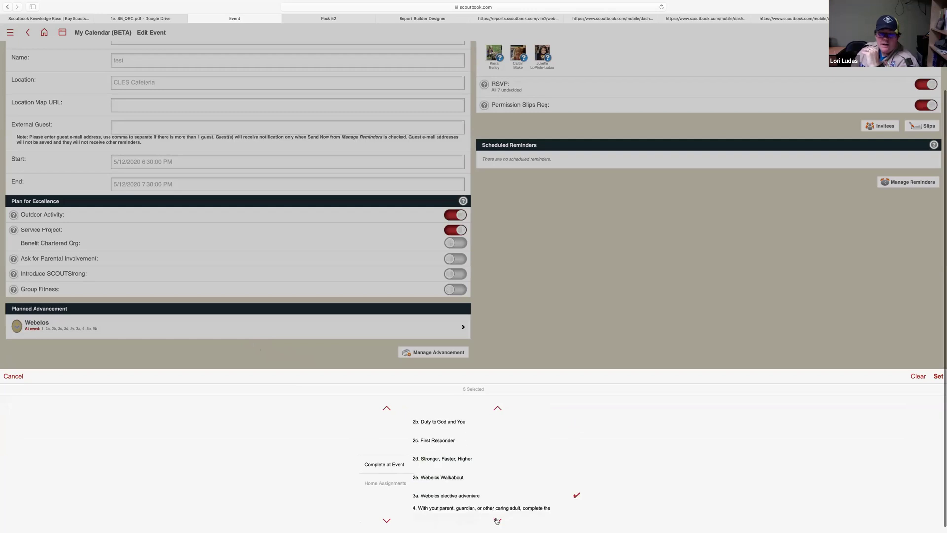
{"action": "left_click", "coordinate": [497, 521]}
{"action": "left_click", "coordinate": [575, 496]}
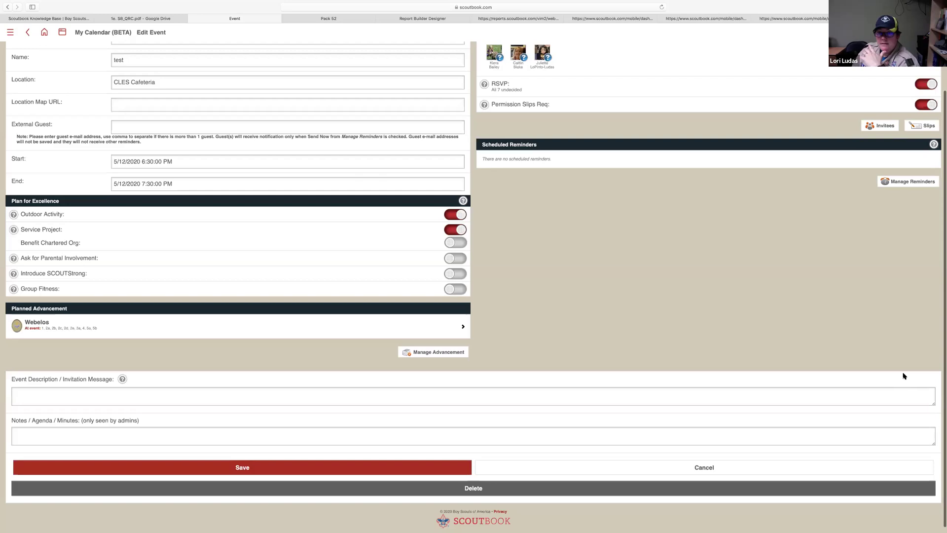
Delete the test event and open My Calendar to confirm it is gone
{"action": "left_click", "coordinate": [471, 492]}
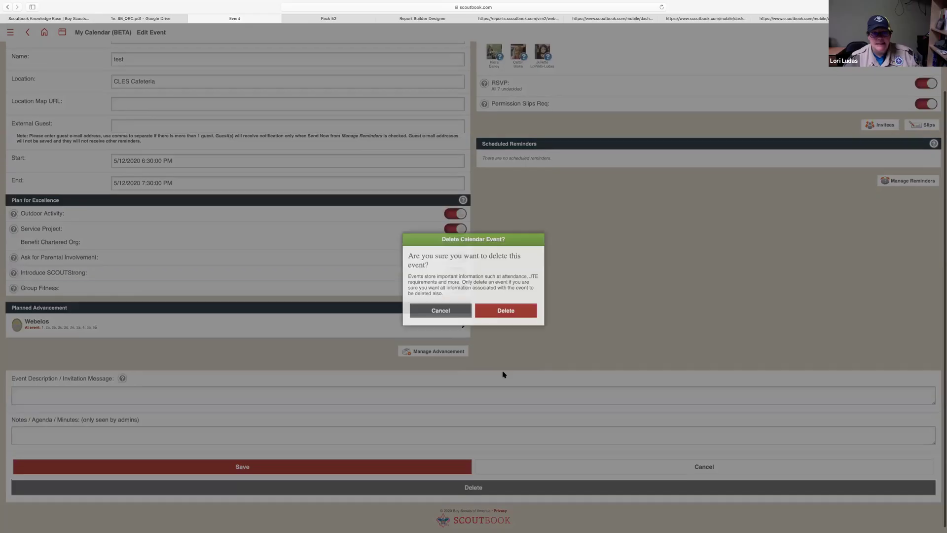
{"action": "left_click", "coordinate": [511, 316]}
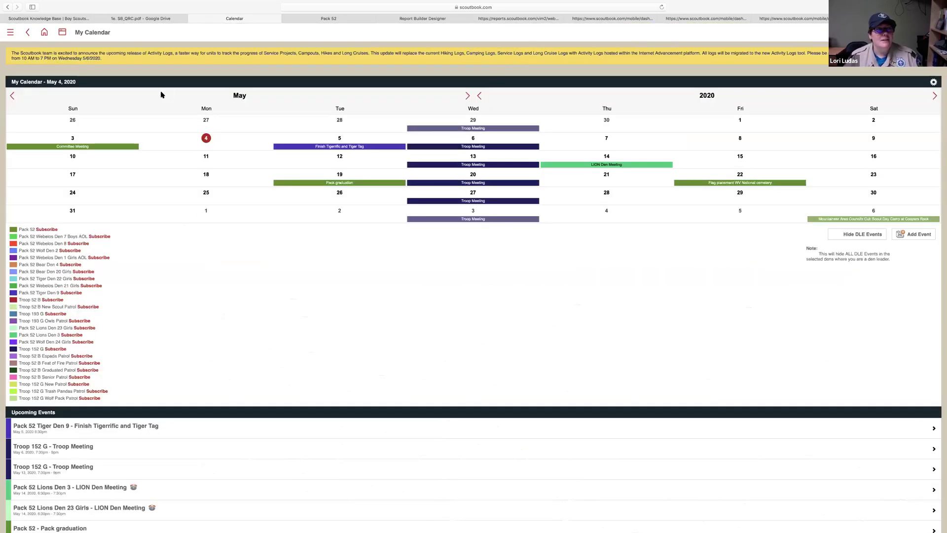
{"action": "left_click", "coordinate": [63, 33]}
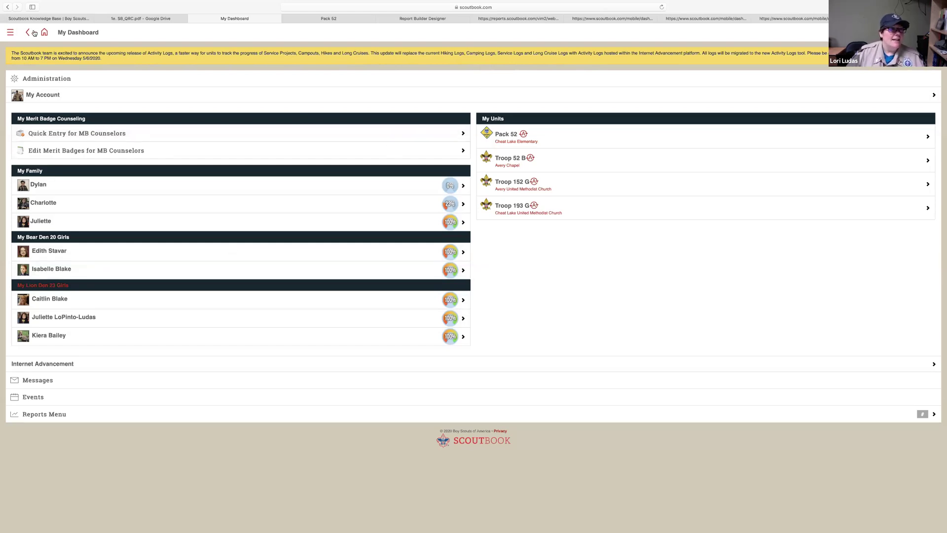
Log out of Scoutbook, load scoutbook.com via the address bar, and open the Den Leader sign-in page
{"action": "left_click", "coordinate": [10, 33]}
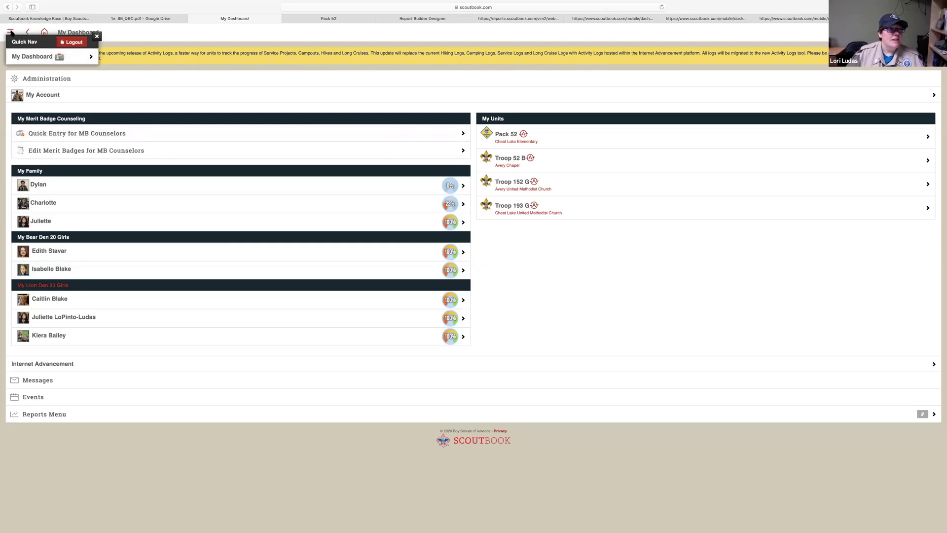
{"action": "left_click", "coordinate": [72, 43]}
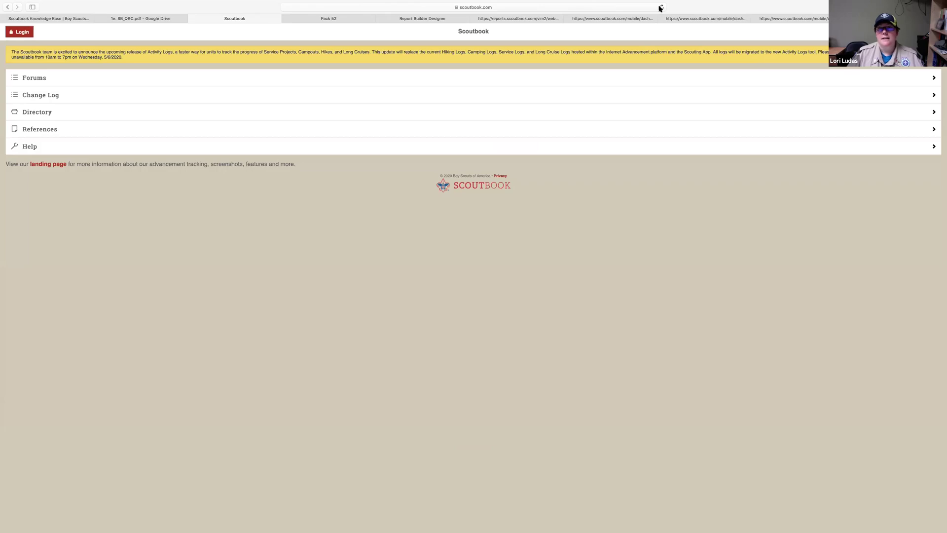
{"action": "left_click", "coordinate": [642, 6]}
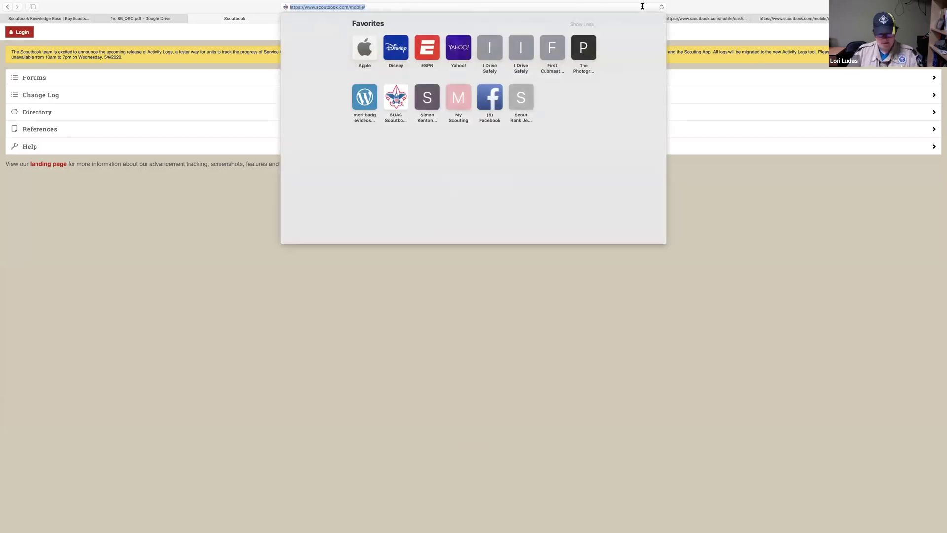
{"action": "key", "text": "BackSpace"}
{"action": "type", "text": "scou"}
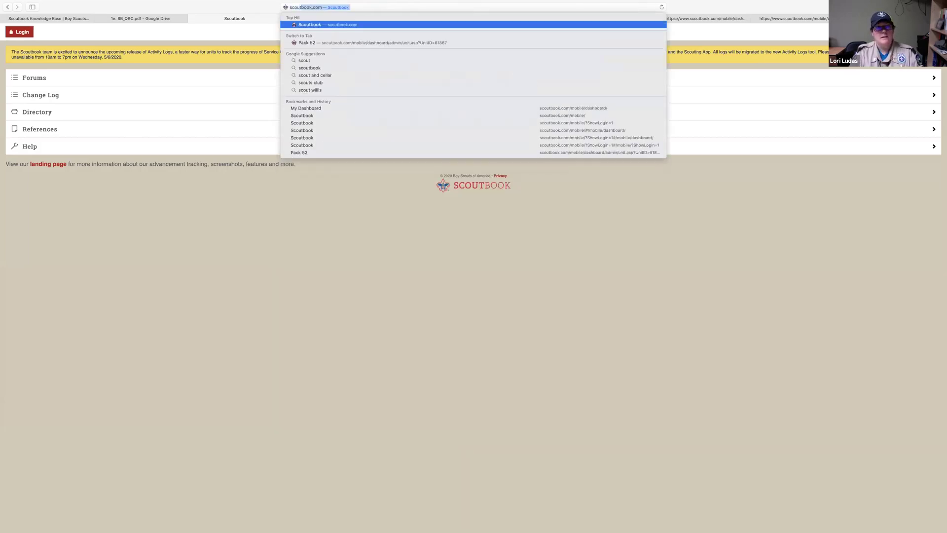
{"action": "key", "text": "Return"}
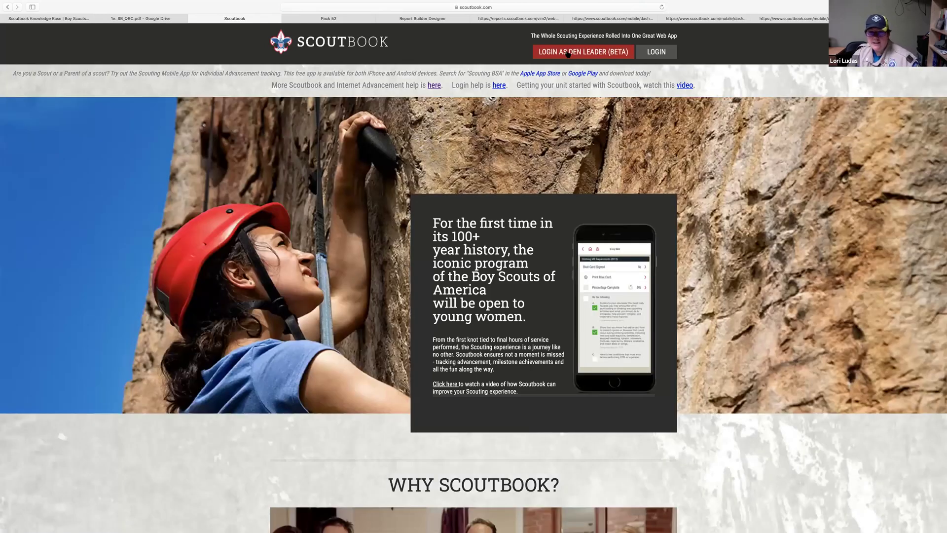
{"action": "left_click", "coordinate": [568, 53]}
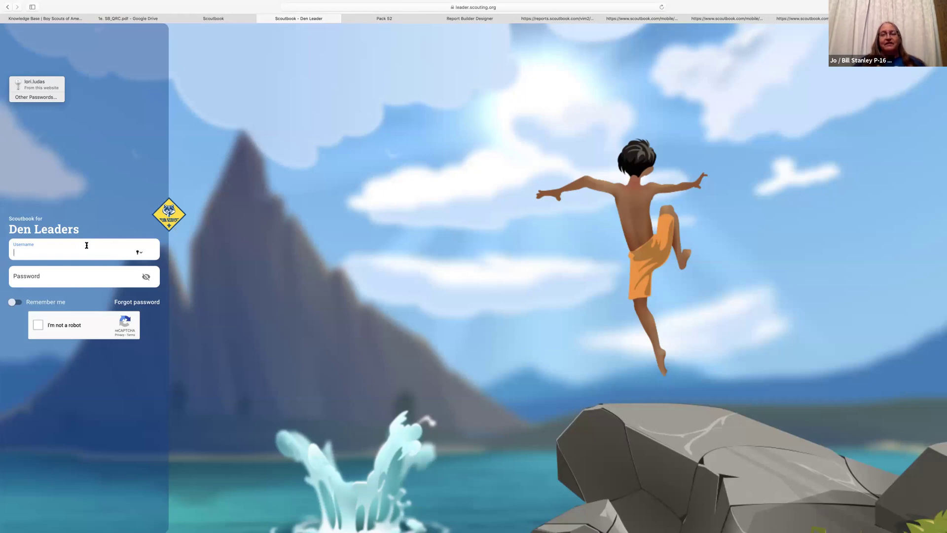
Autofill the saved username and password on the Den Leader sign-in form and pass the robot check
{"action": "type", "text": "lo"}
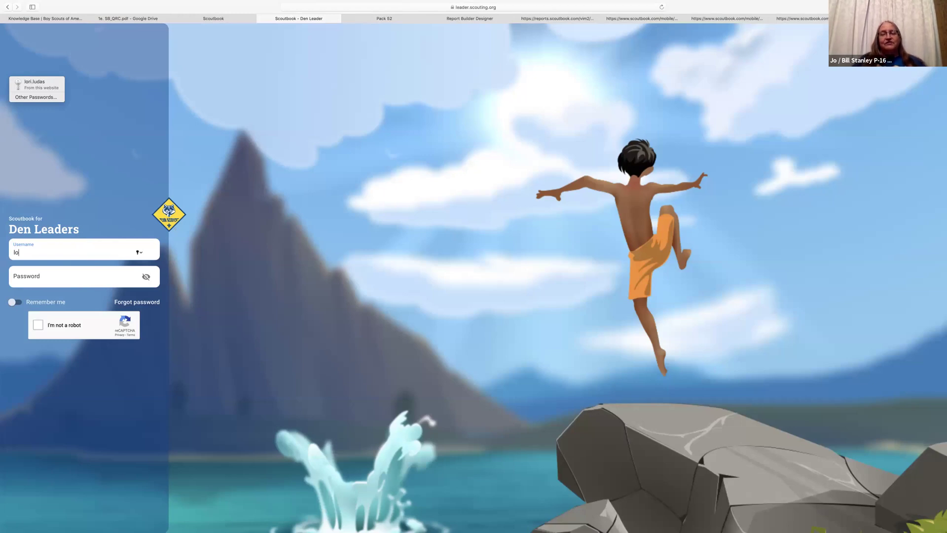
{"action": "type", "text": "ri"}
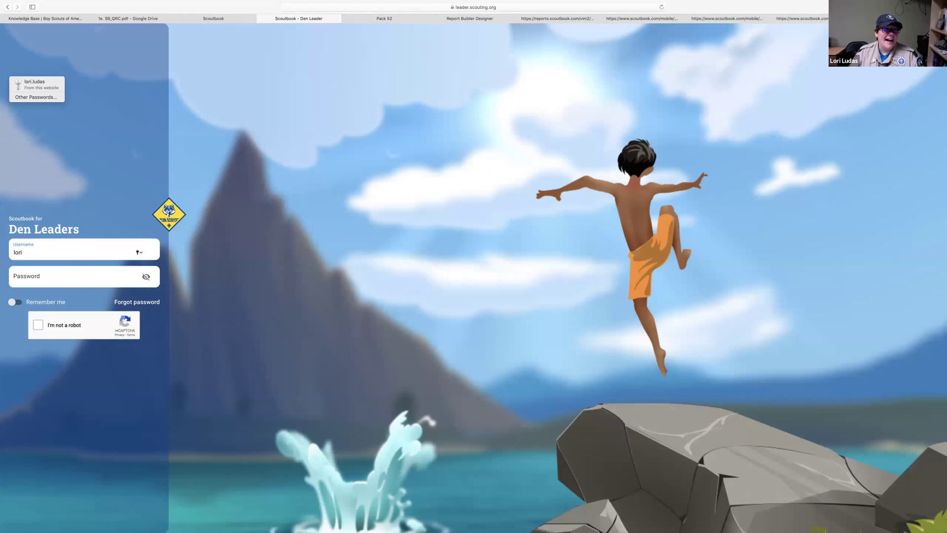
{"action": "left_click", "coordinate": [35, 83]}
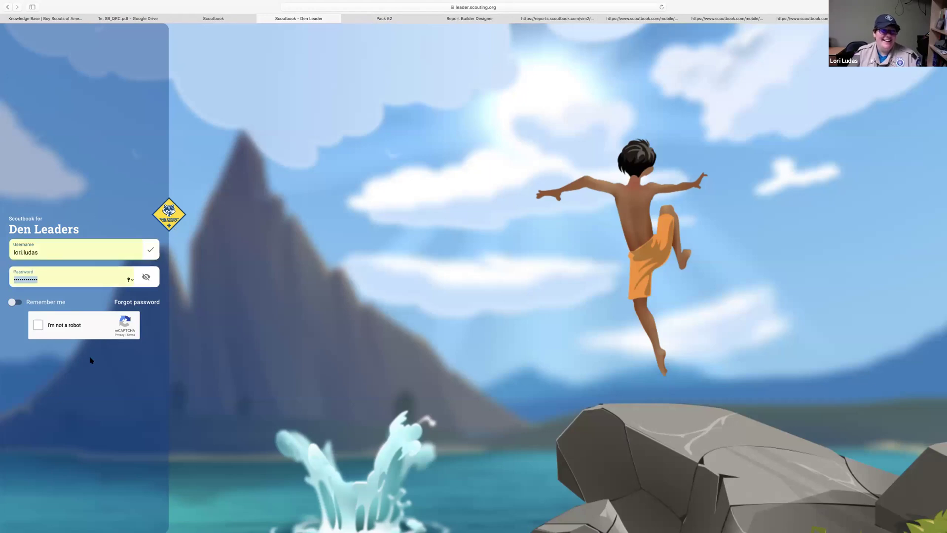
{"action": "left_click", "coordinate": [38, 326]}
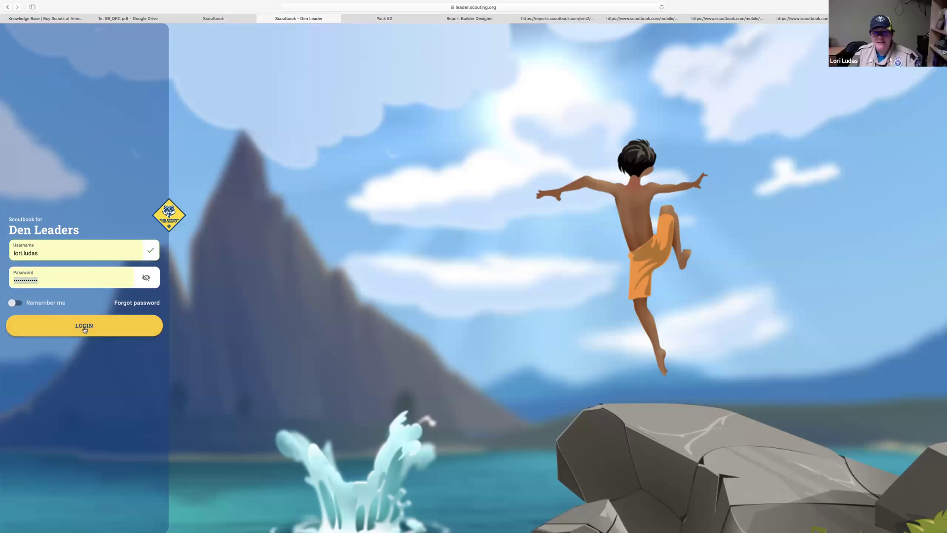
Log in as Den Leader, start Discover Features, and close the Feature Overview
{"action": "left_click", "coordinate": [84, 329]}
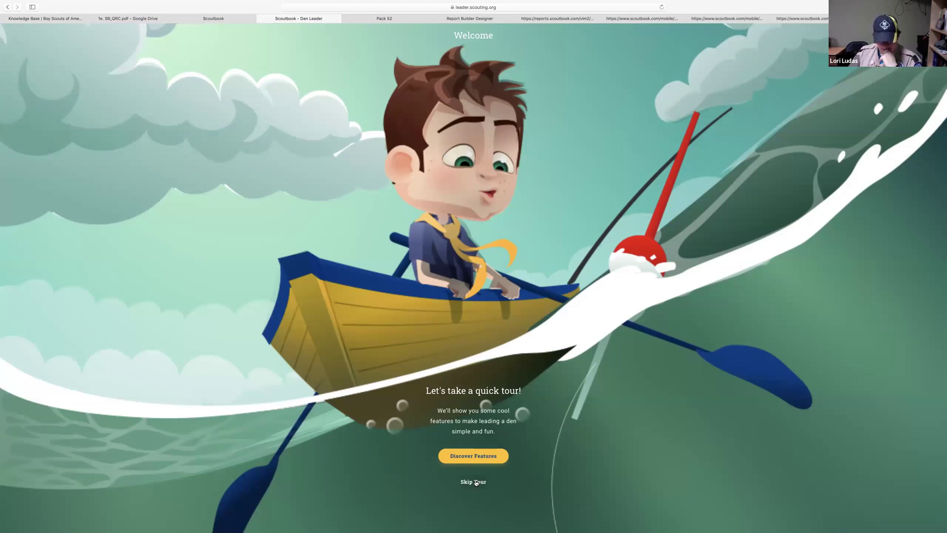
{"action": "left_click", "coordinate": [481, 456]}
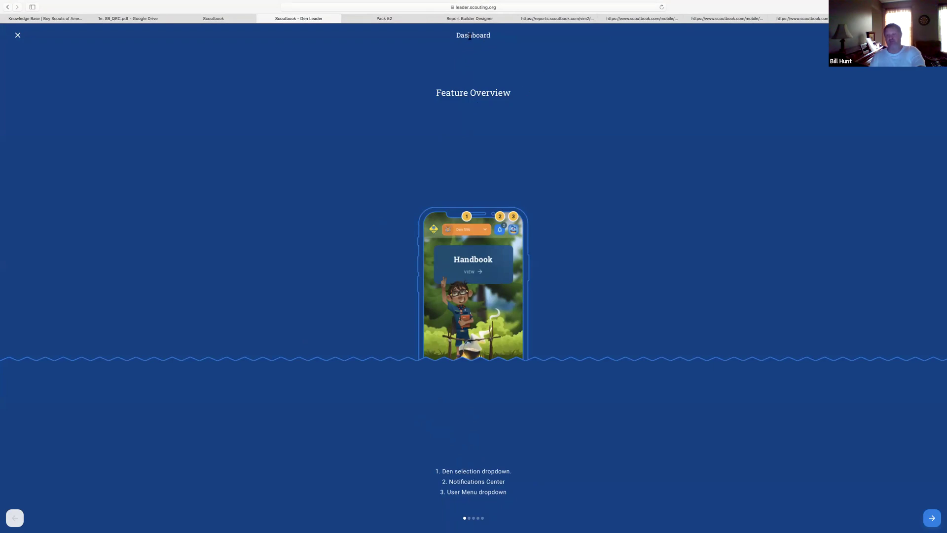
{"action": "left_click", "coordinate": [17, 36]}
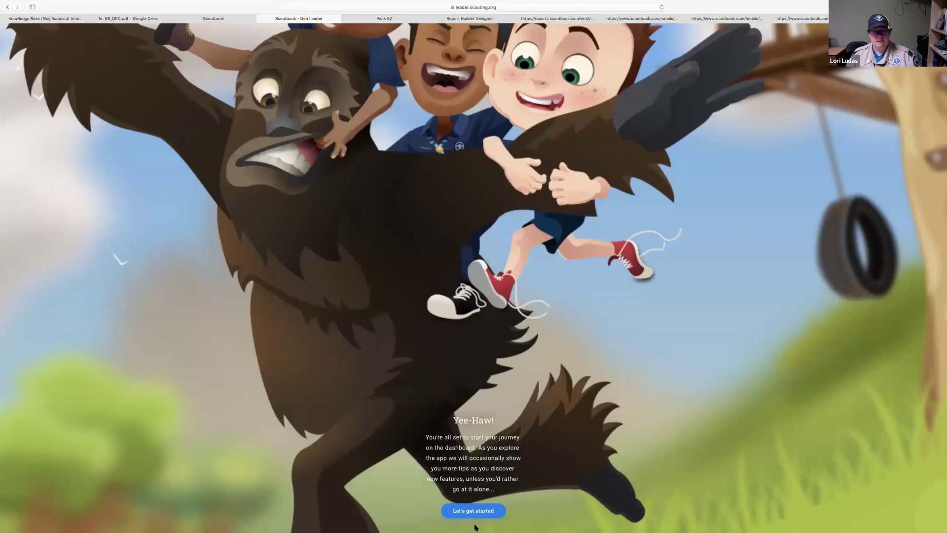
Continue to the dashboard, view Scout Handbook purchase options, and open the Den Leader Guide resource
{"action": "left_click", "coordinate": [476, 510]}
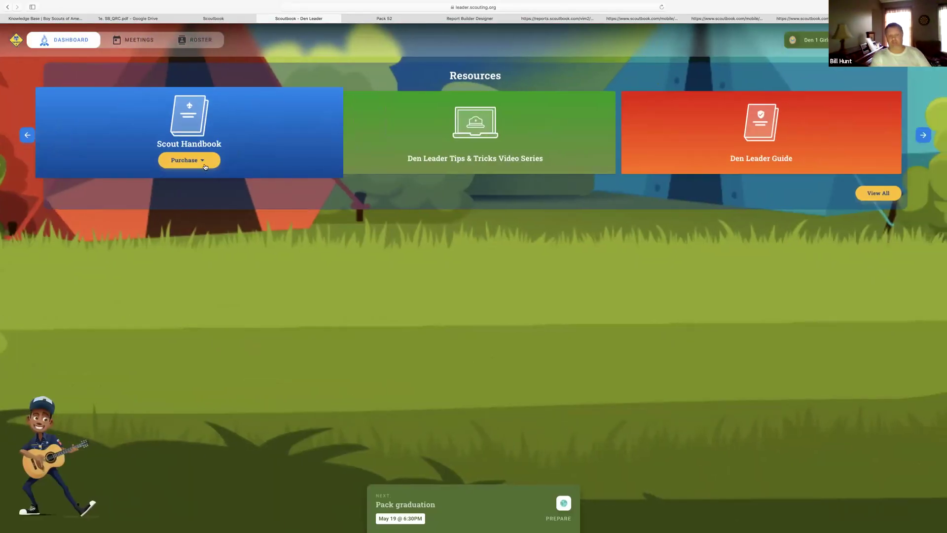
{"action": "left_click", "coordinate": [185, 158]}
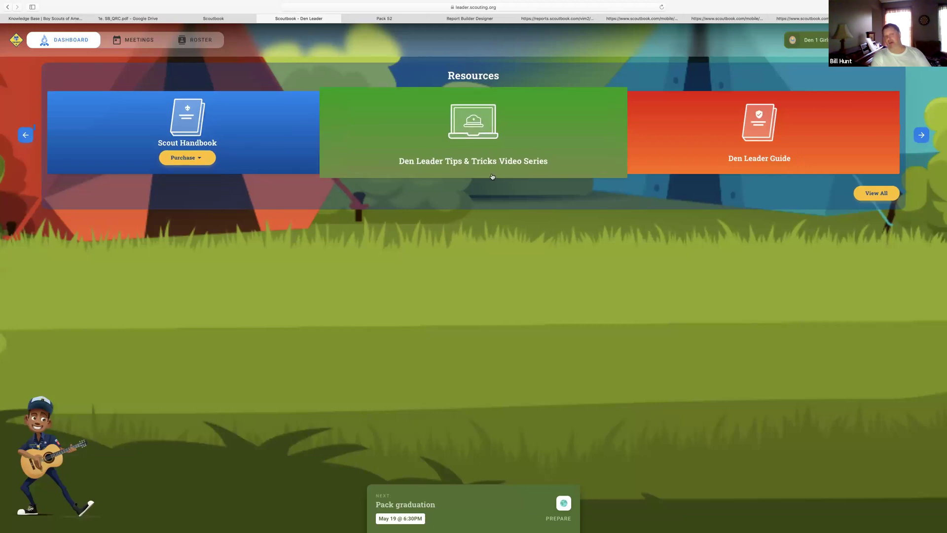
{"action": "left_click", "coordinate": [760, 135]}
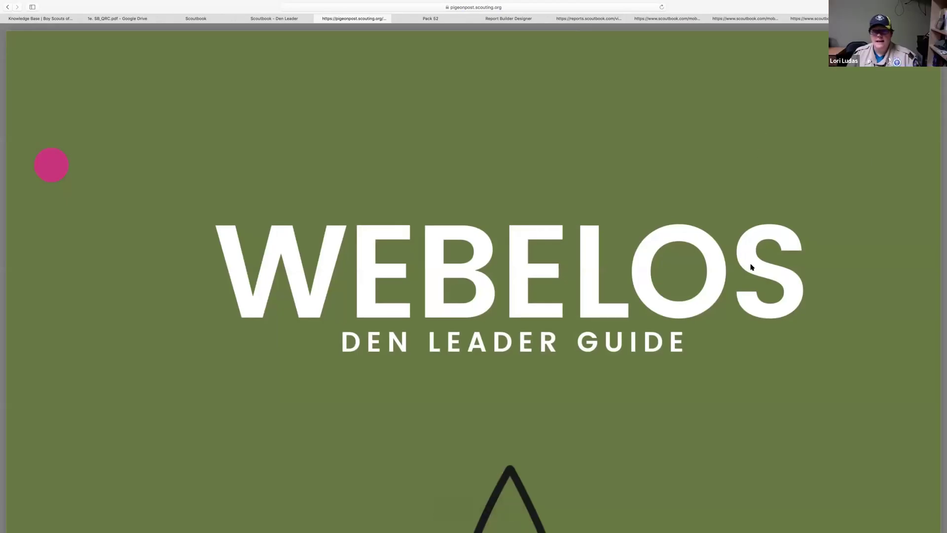
{"action": "scroll", "coordinate": [752, 267], "scroll_direction": "down", "scroll_amount": 3}
Scroll through the Webelos guide's cover and Commitment to Safety page, then return to the Scoutbook - Den Leader tab
{"action": "scroll", "coordinate": [752, 266], "scroll_direction": "down", "scroll_amount": 20}
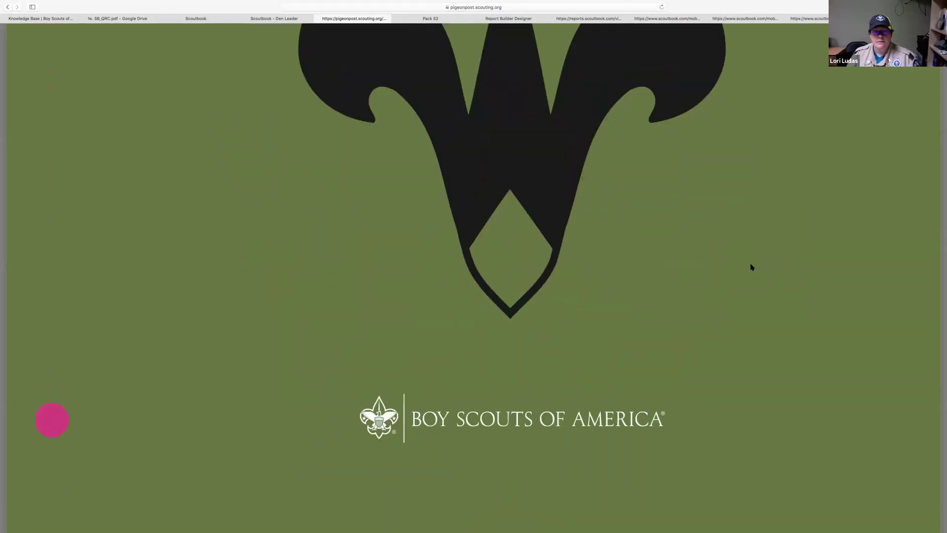
{"action": "scroll", "coordinate": [752, 266], "scroll_direction": "down", "scroll_amount": 5}
{"action": "scroll", "coordinate": [752, 266], "scroll_direction": "up", "scroll_amount": 12}
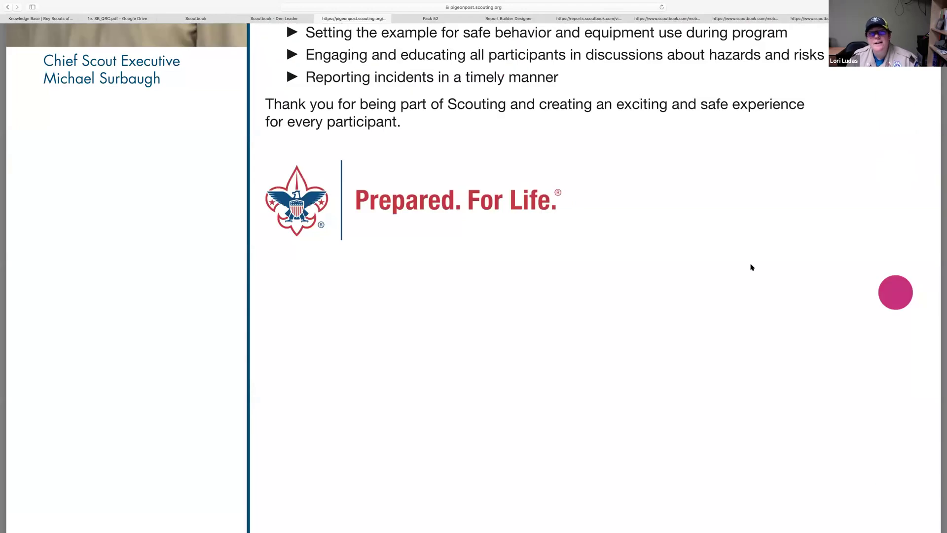
{"action": "scroll", "coordinate": [752, 266], "scroll_direction": "up", "scroll_amount": 20}
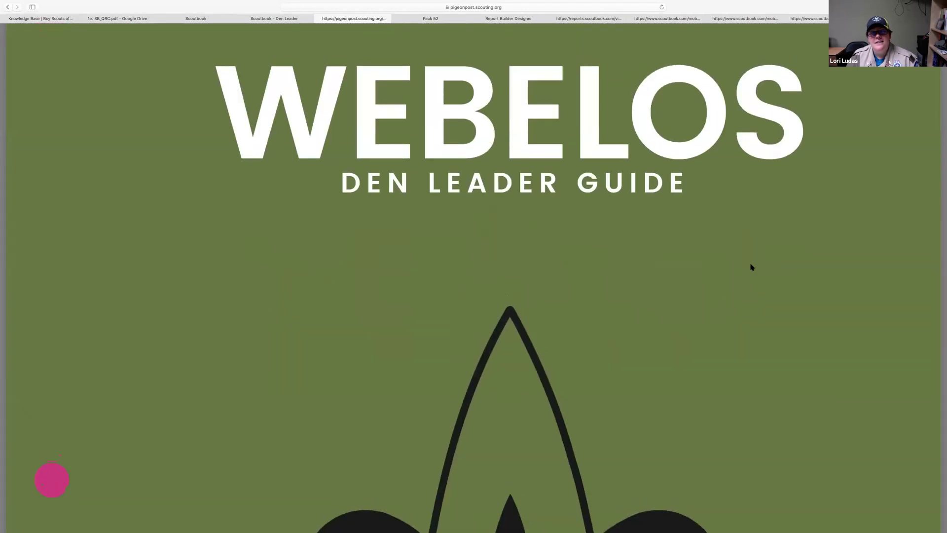
{"action": "scroll", "coordinate": [752, 267], "scroll_direction": "up", "scroll_amount": 5}
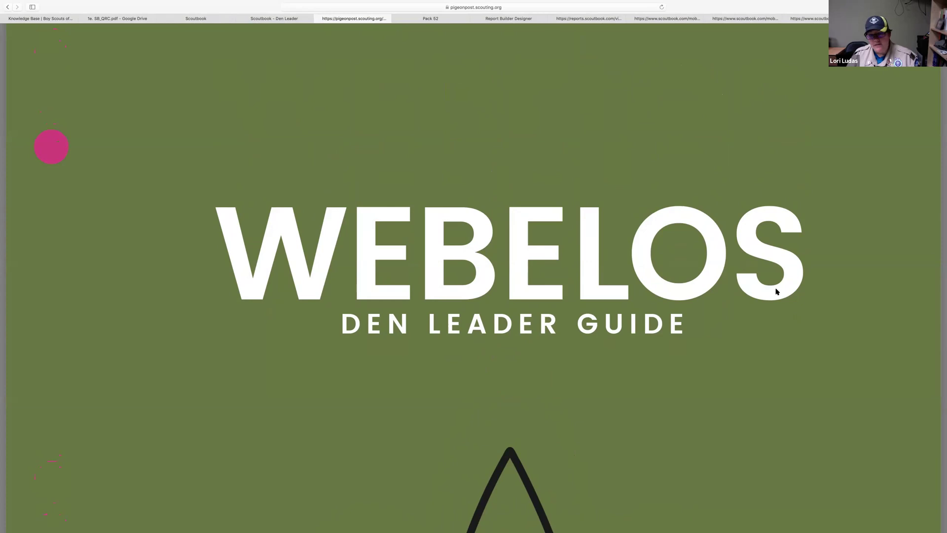
{"action": "scroll", "coordinate": [776, 292], "scroll_direction": "down", "scroll_amount": 4}
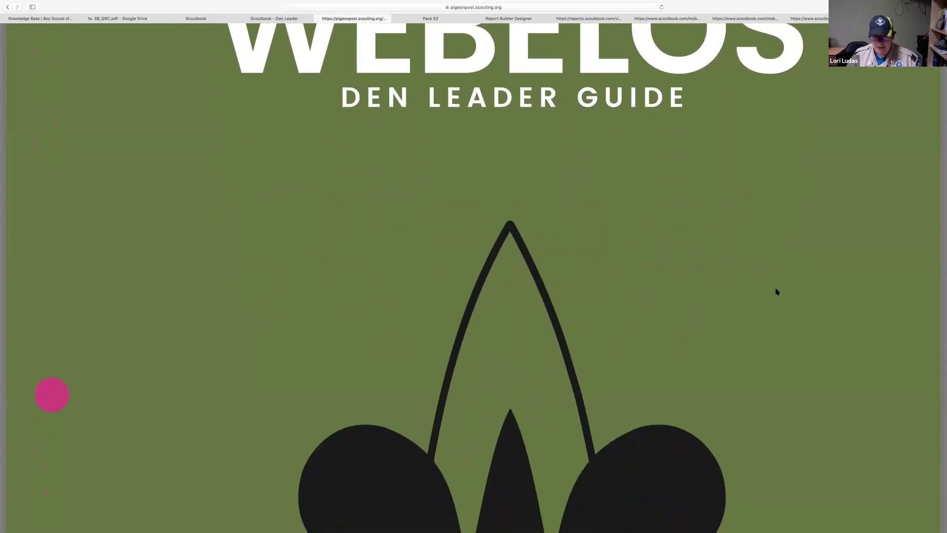
{"action": "scroll", "coordinate": [776, 291], "scroll_direction": "down", "scroll_amount": 6}
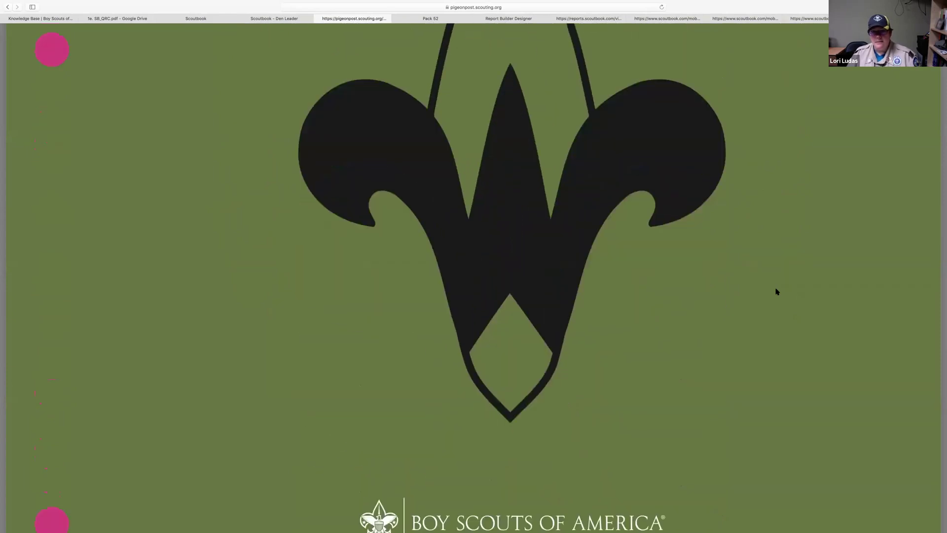
{"action": "scroll", "coordinate": [776, 292], "scroll_direction": "down", "scroll_amount": 9}
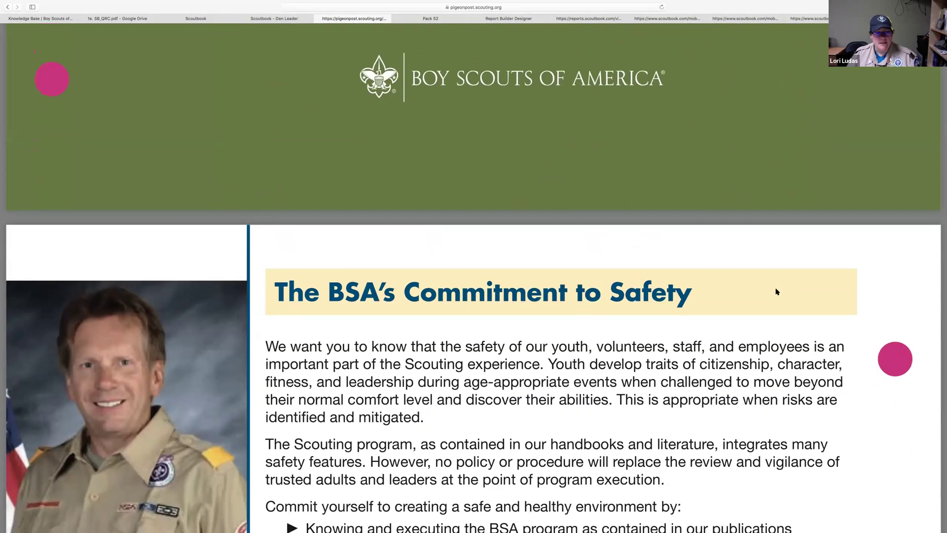
{"action": "scroll", "coordinate": [776, 292], "scroll_direction": "down", "scroll_amount": 15}
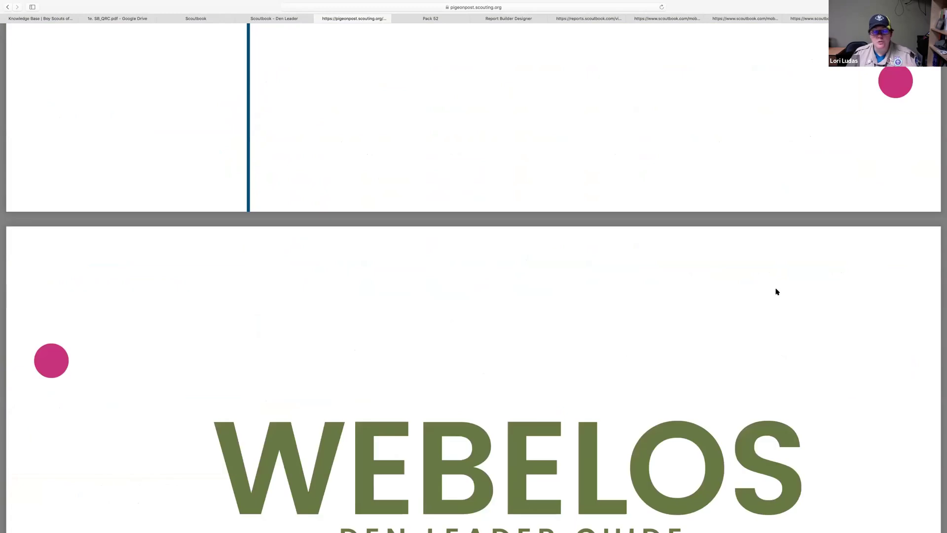
{"action": "scroll", "coordinate": [776, 292], "scroll_direction": "down", "scroll_amount": 4}
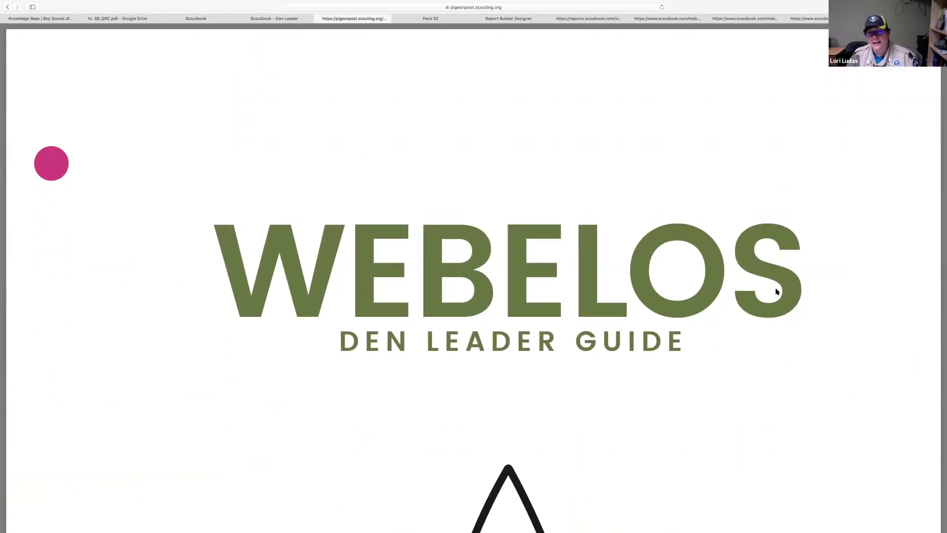
{"action": "scroll", "coordinate": [776, 291], "scroll_direction": "down", "scroll_amount": 4}
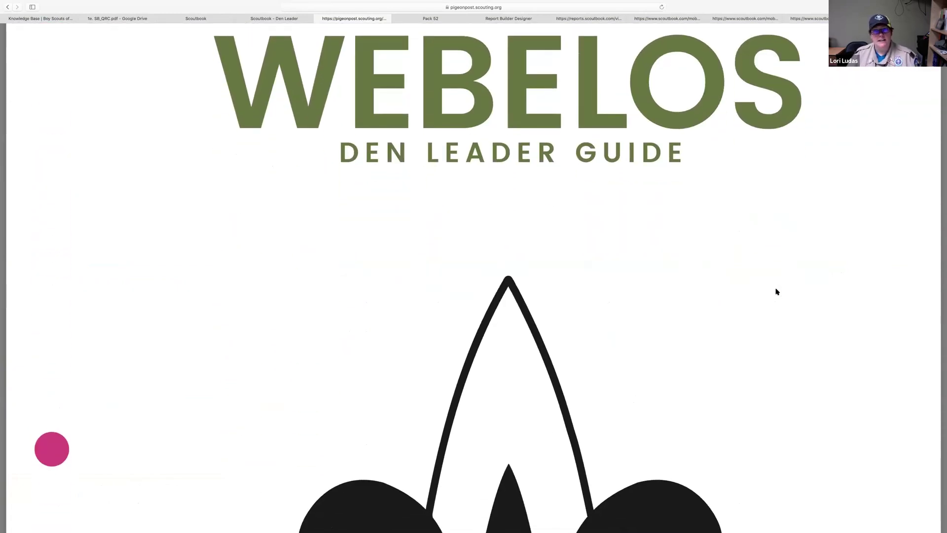
{"action": "scroll", "coordinate": [776, 292], "scroll_direction": "up", "scroll_amount": 15}
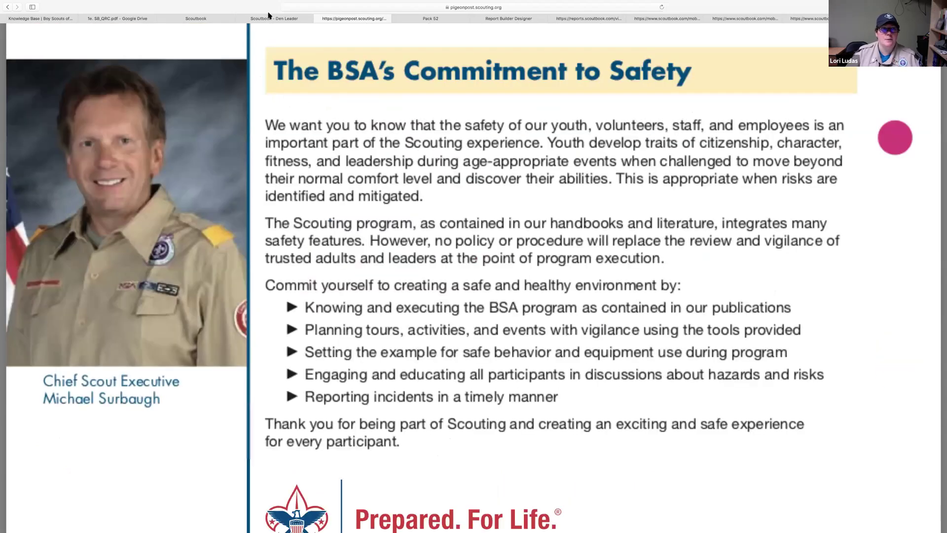
{"action": "left_click", "coordinate": [269, 18]}
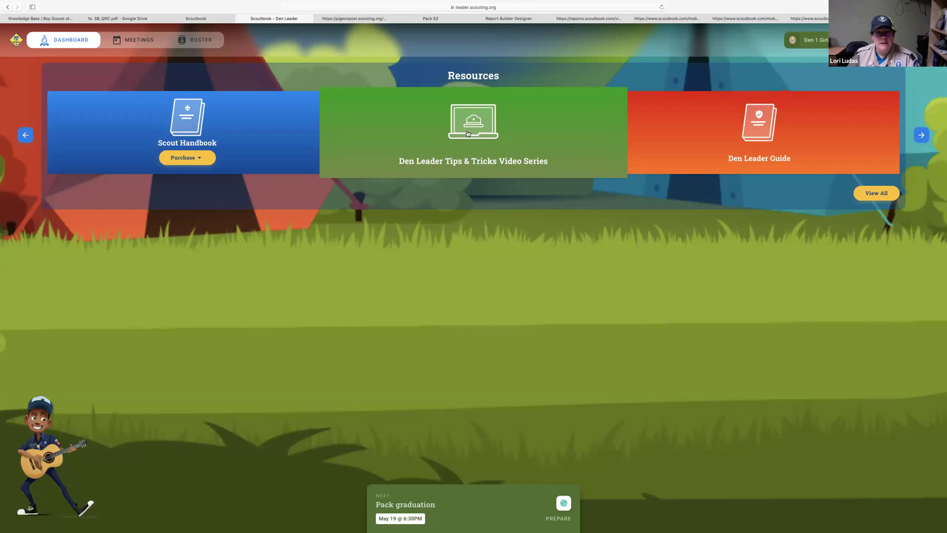
Open the Den Leader Tips & Tricks Video Series and scroll through it
{"action": "left_click", "coordinate": [467, 134]}
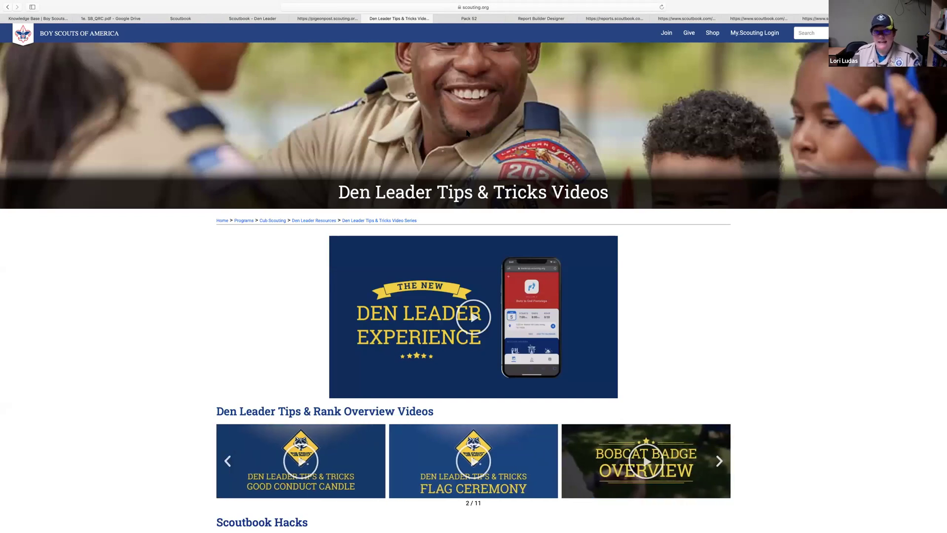
{"action": "scroll", "coordinate": [467, 132], "scroll_direction": "down", "scroll_amount": 2}
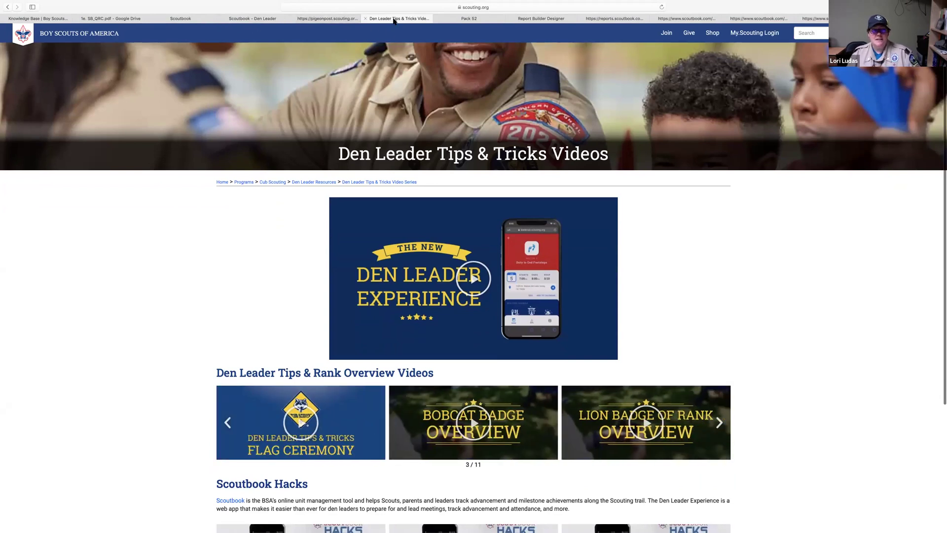
{"action": "scroll", "coordinate": [373, 178], "scroll_direction": "up", "scroll_amount": 1}
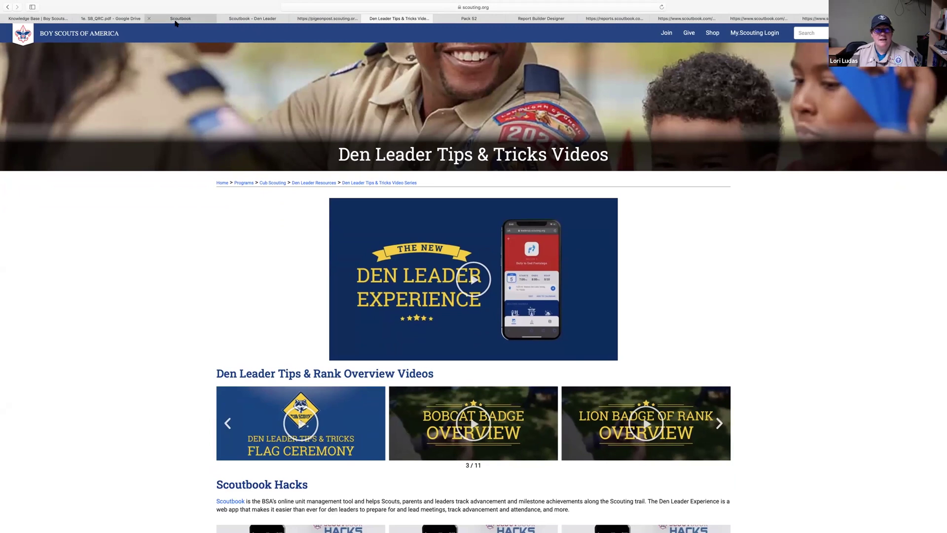
Close the Den Leader Guide safety PDF tab and return to the dashboard Resources
{"action": "left_click", "coordinate": [315, 20]}
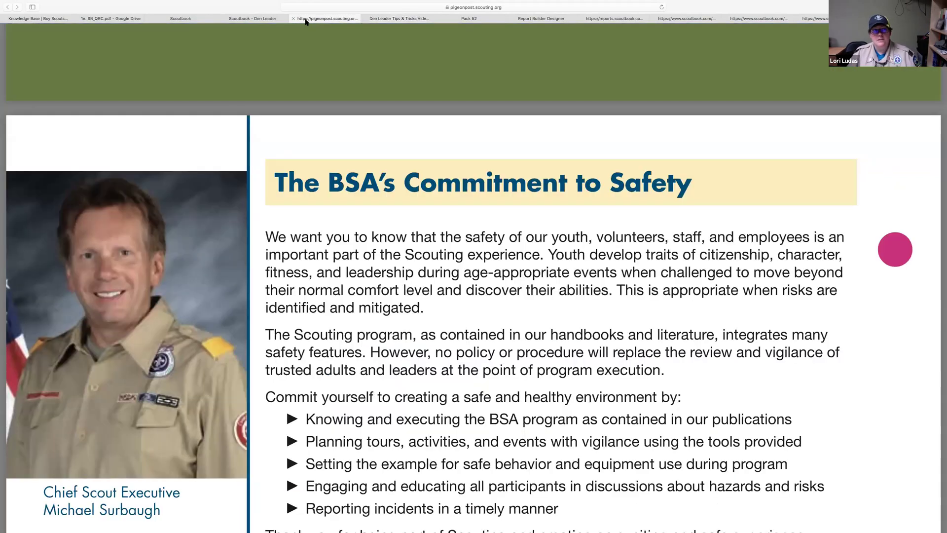
{"action": "left_click", "coordinate": [293, 18]}
{"action": "left_click", "coordinate": [271, 19]}
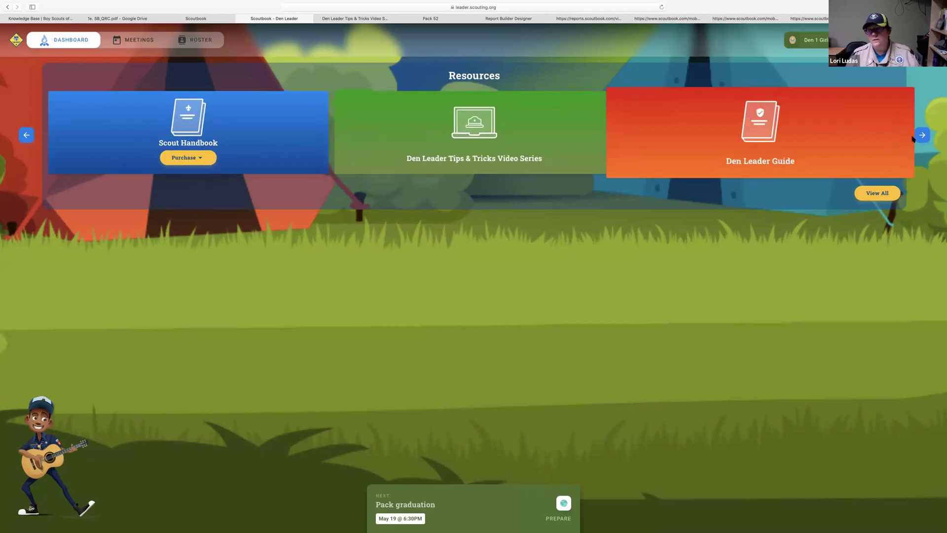
Advance the Resources carousel to Training, then switch to the scoutbook.com and Knowledge Base tabs
{"action": "left_click", "coordinate": [925, 137]}
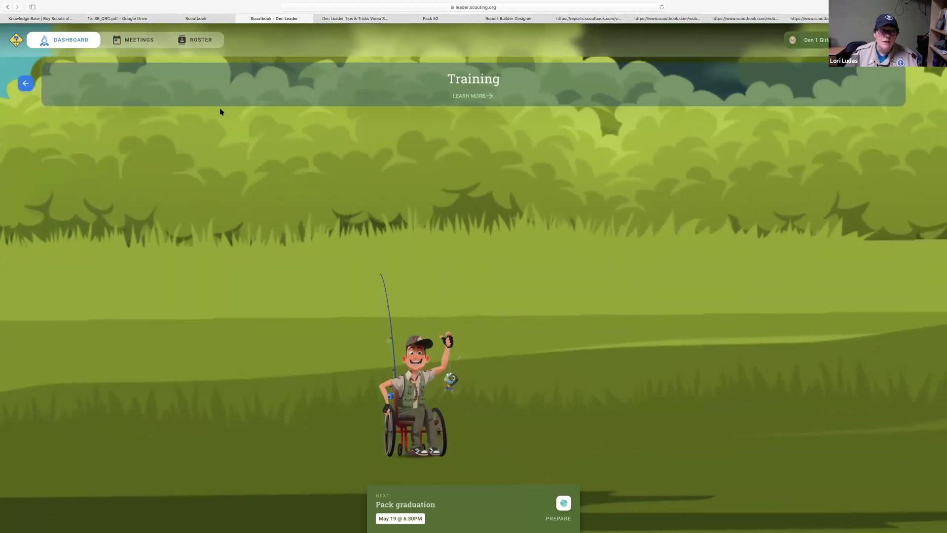
{"action": "left_click", "coordinate": [195, 20]}
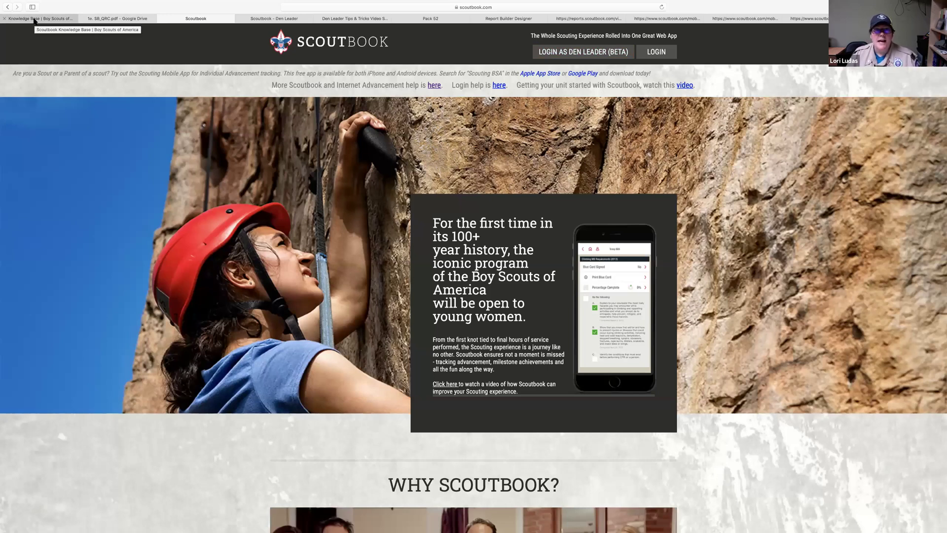
{"action": "left_click", "coordinate": [35, 20]}
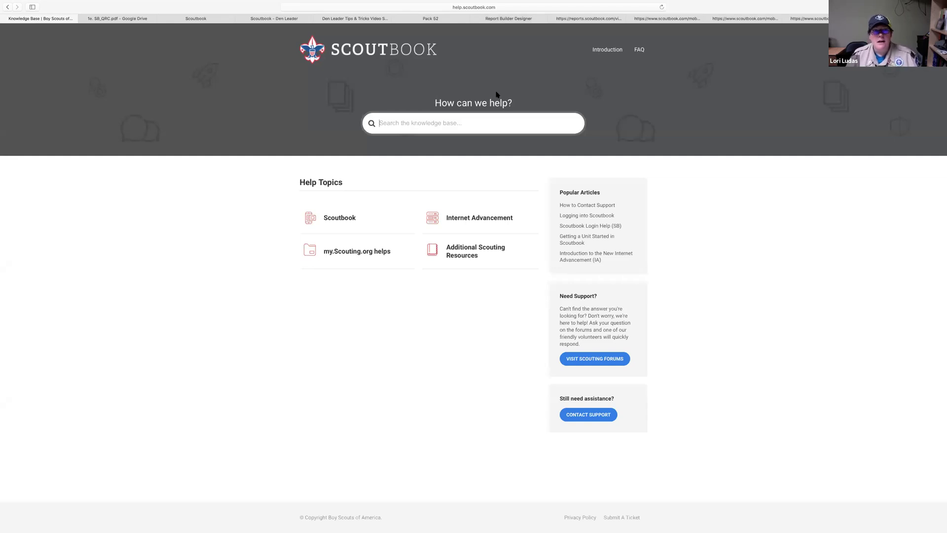
Open Scoutbook > Scoutbook Video Helps > Cub Scout Advancement Using Scoutbook (Video), then the quick reference PDF tab
{"action": "left_click", "coordinate": [345, 223]}
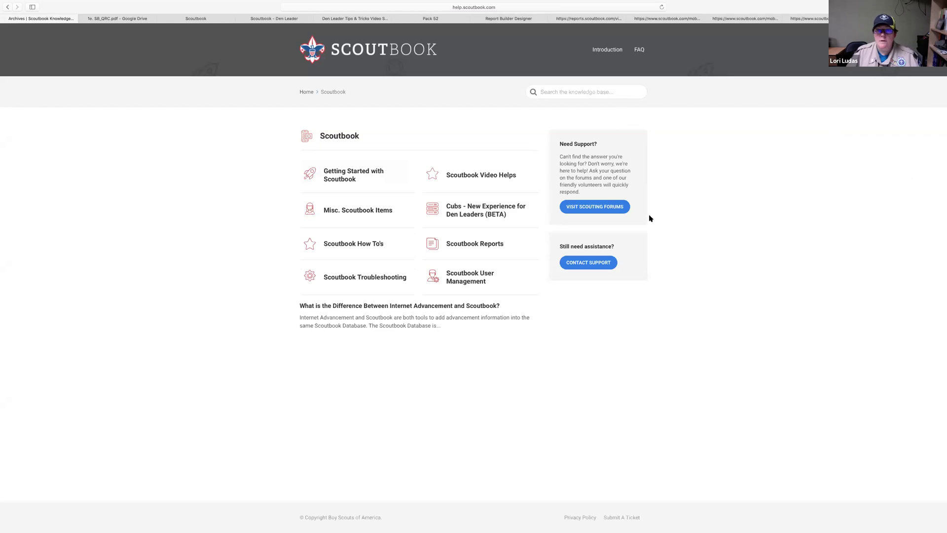
{"action": "left_click", "coordinate": [465, 180]}
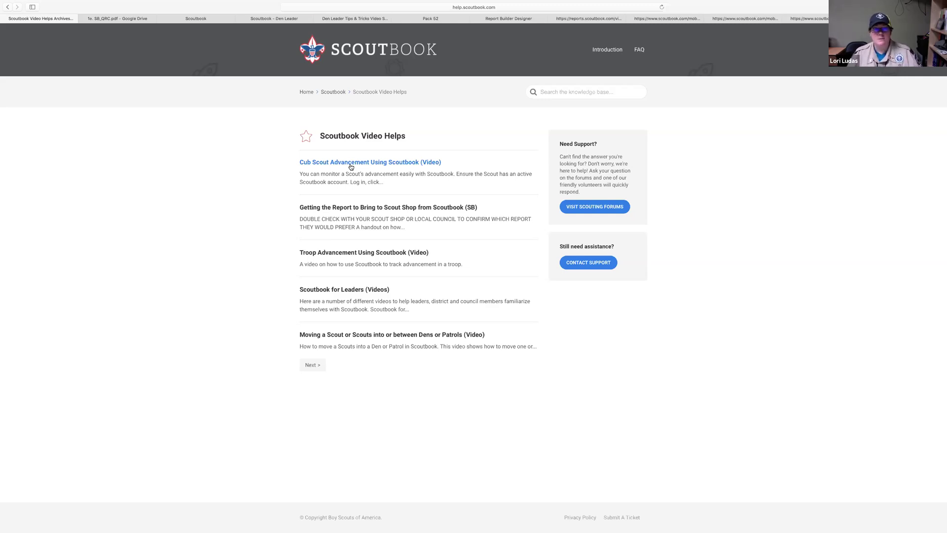
{"action": "left_click", "coordinate": [350, 163]}
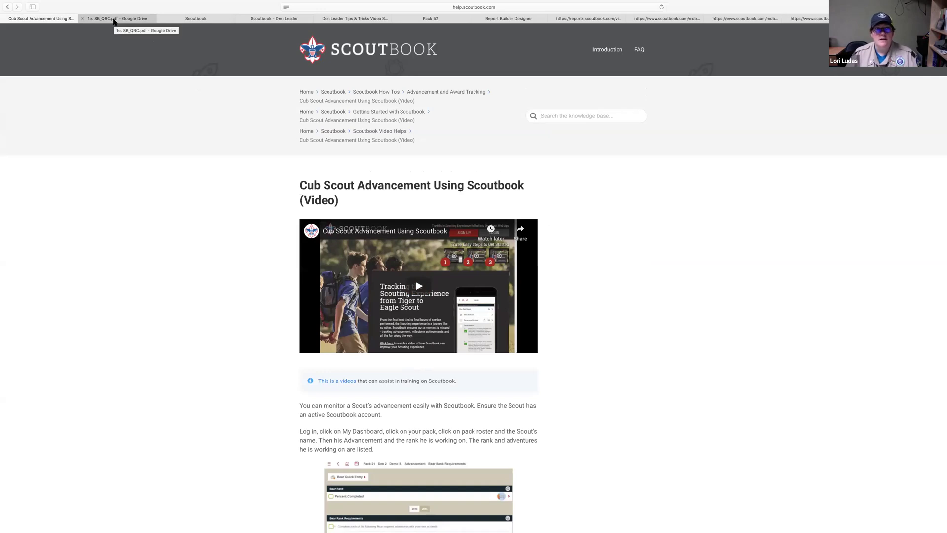
{"action": "left_click", "coordinate": [114, 21]}
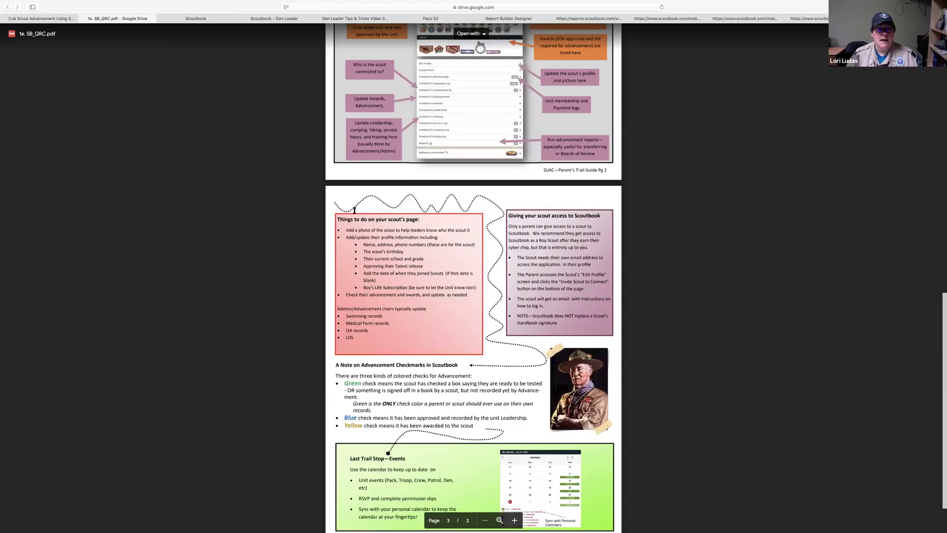
Scroll the Parent's Trail Guide PDF back to page 1, then switch to the scoutbook.com tab
{"action": "scroll", "coordinate": [355, 210], "scroll_direction": "up", "scroll_amount": 20}
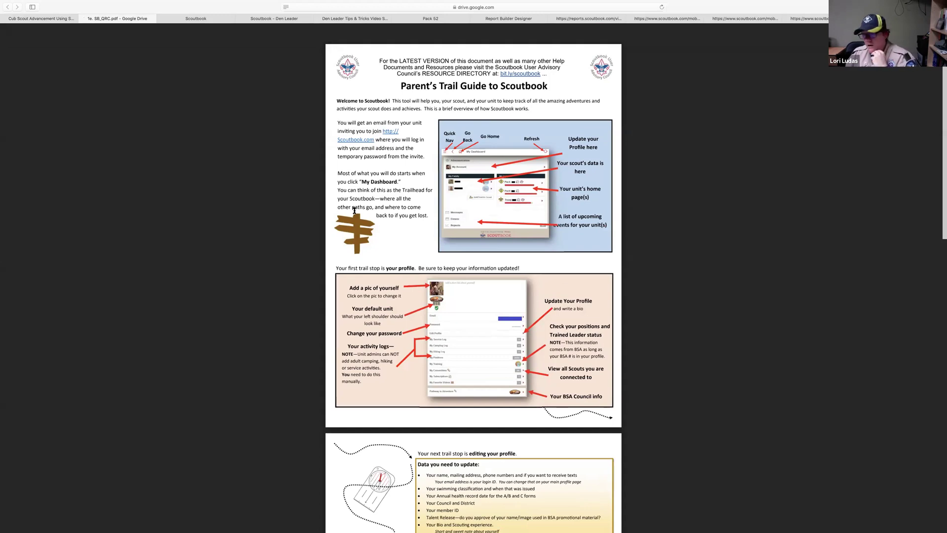
{"action": "left_click", "coordinate": [262, 18]}
{"action": "left_click", "coordinate": [196, 19]}
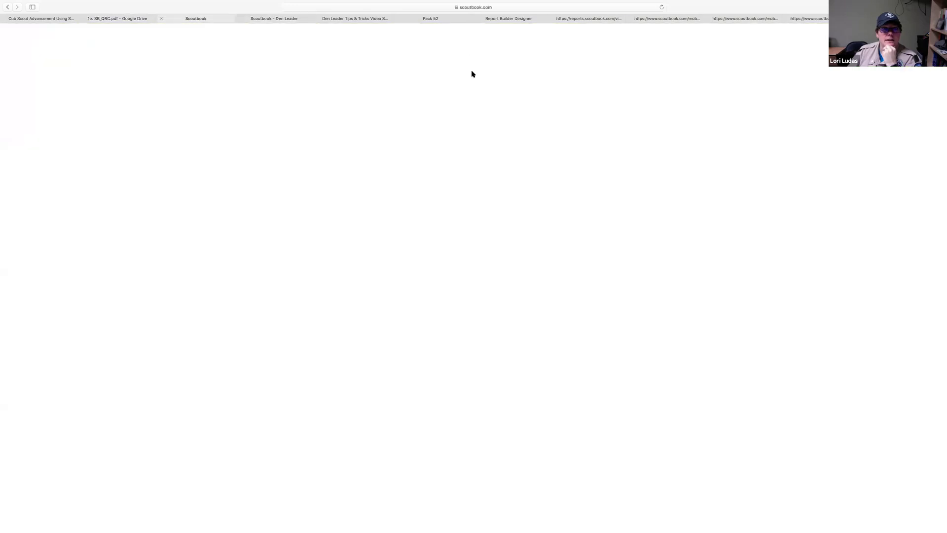
Log in to scoutbook.com with the saved autofill credentials and open the Scouting Forums
{"action": "left_click", "coordinate": [655, 51]}
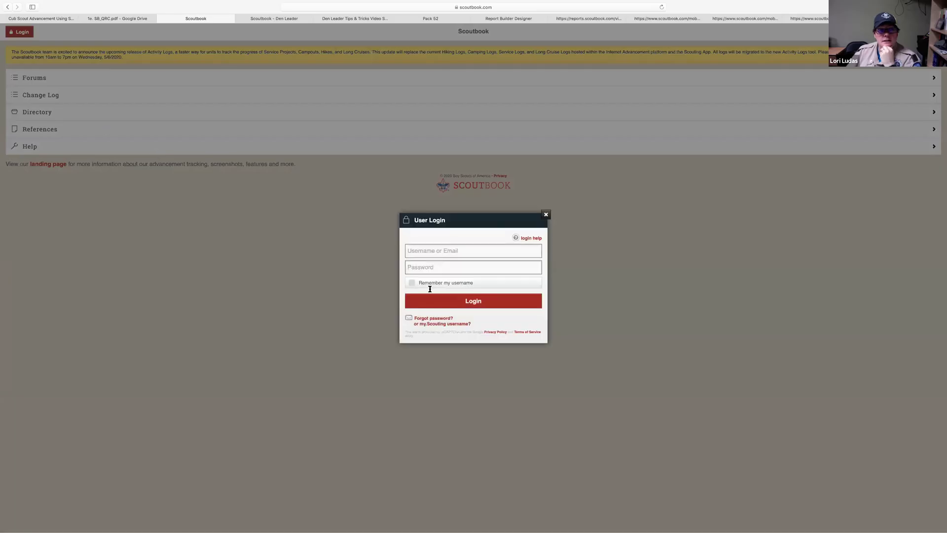
{"action": "left_click", "coordinate": [429, 250]}
{"action": "left_click", "coordinate": [427, 264]}
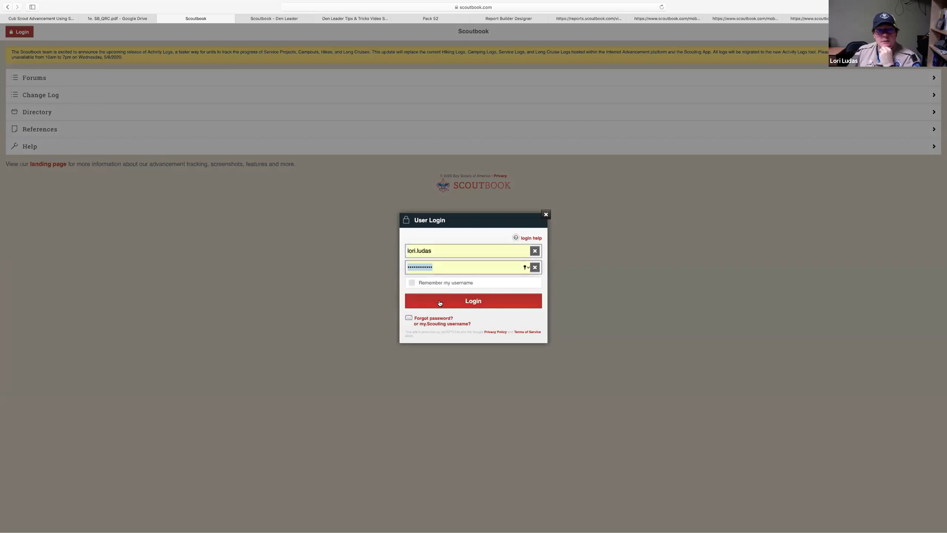
{"action": "left_click", "coordinate": [439, 301]}
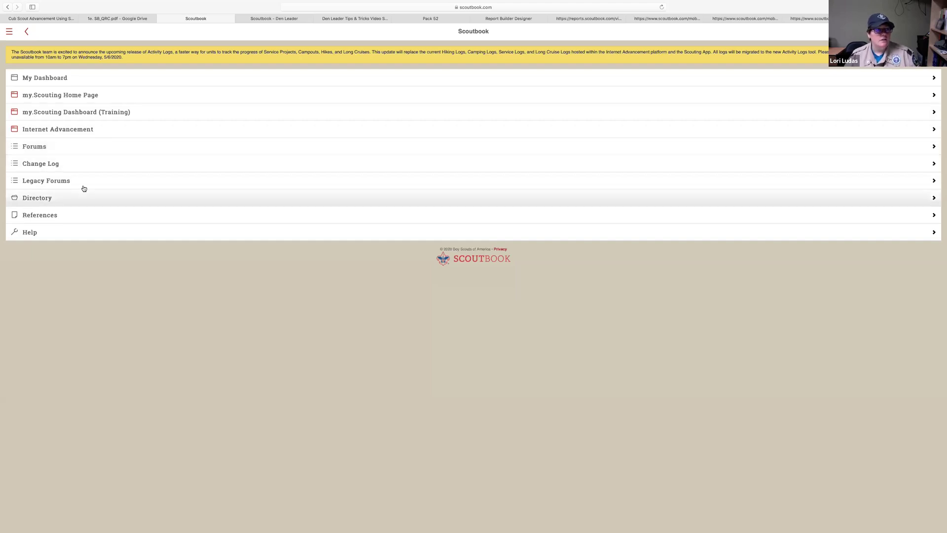
{"action": "left_click", "coordinate": [63, 151]}
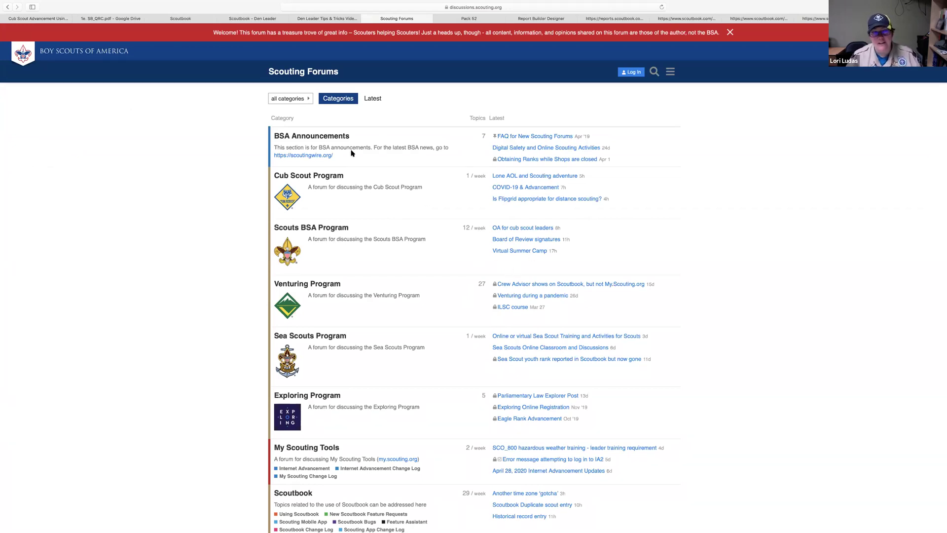
Return from the Scouting Forums categories to the Scoutbook Den Leader dashboard
{"action": "left_click", "coordinate": [243, 20]}
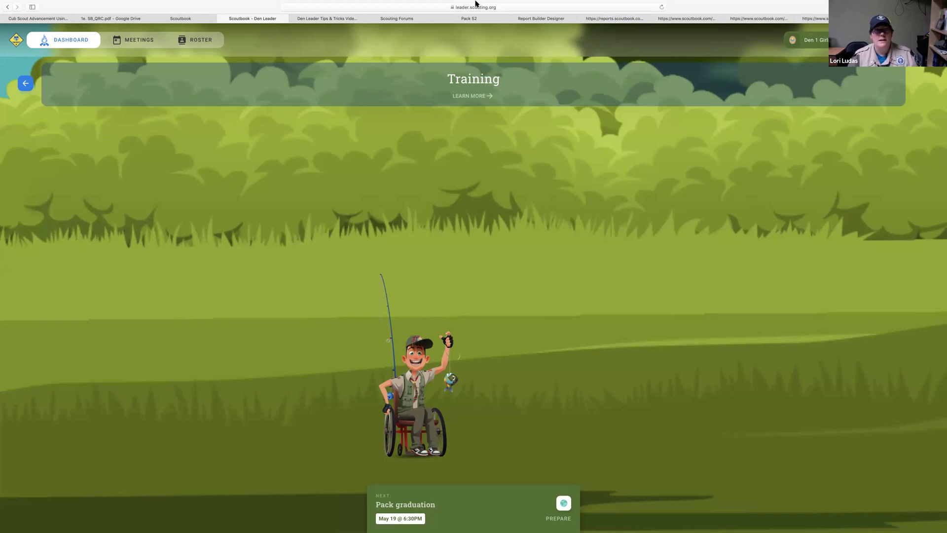
Close the Den Leader dashboard, go back to the Scoutbook menu, and open my.Scouting Home Page
{"action": "left_click", "coordinate": [221, 18]}
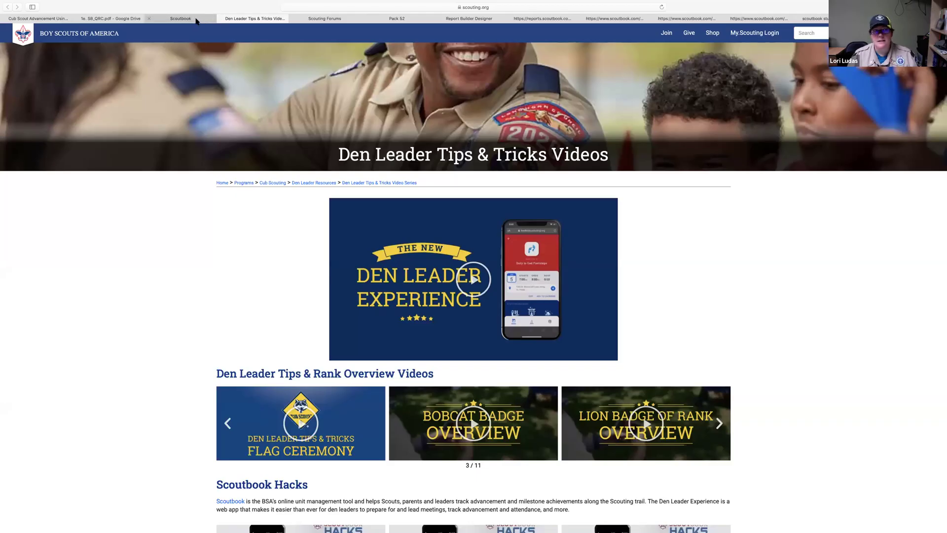
{"action": "left_click", "coordinate": [196, 19]}
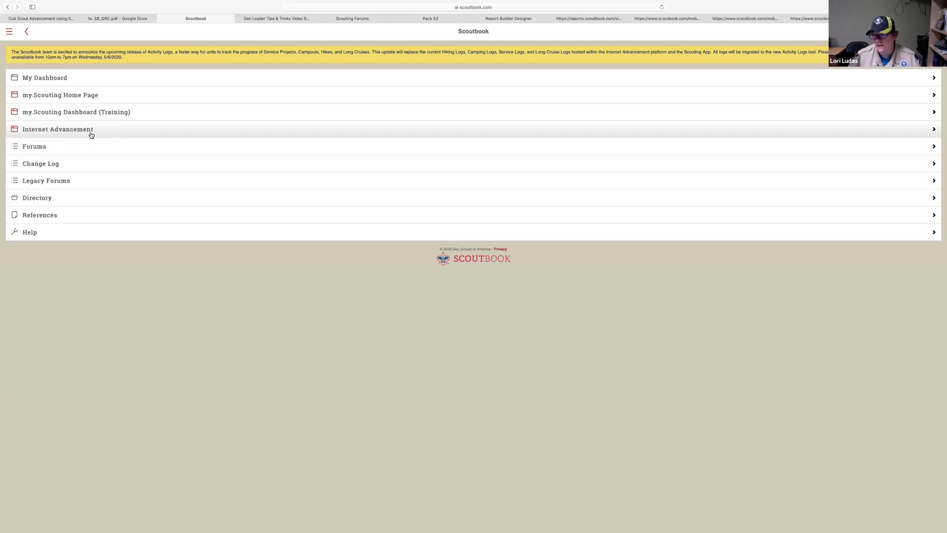
{"action": "left_click", "coordinate": [88, 95]}
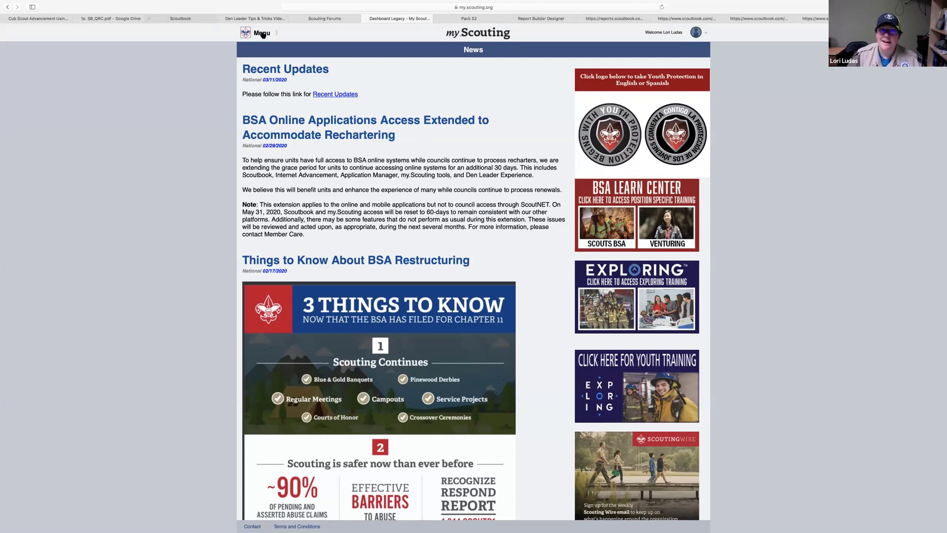
Expand Resources in the my.Scouting Menu dropdown, then return to the Scoutbook menu list
{"action": "left_click", "coordinate": [262, 34]}
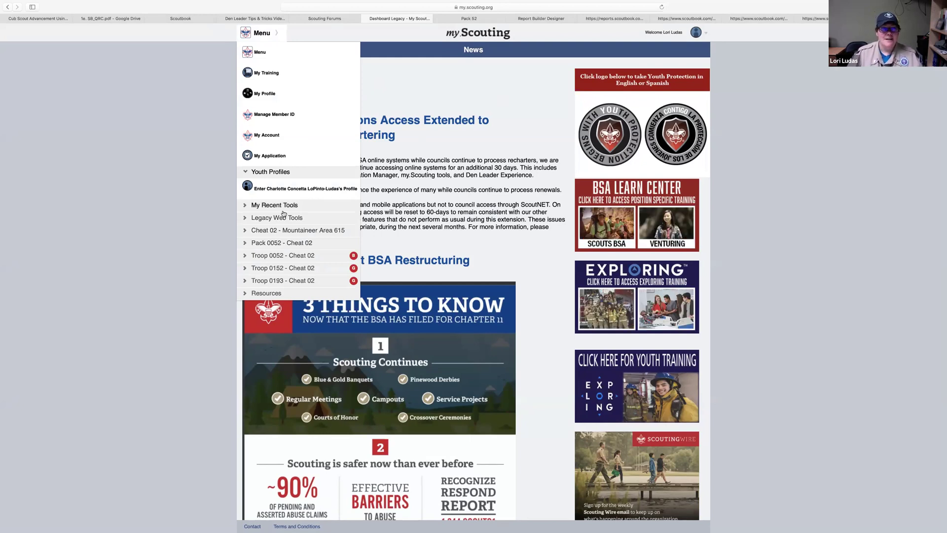
{"action": "left_click", "coordinate": [267, 294]}
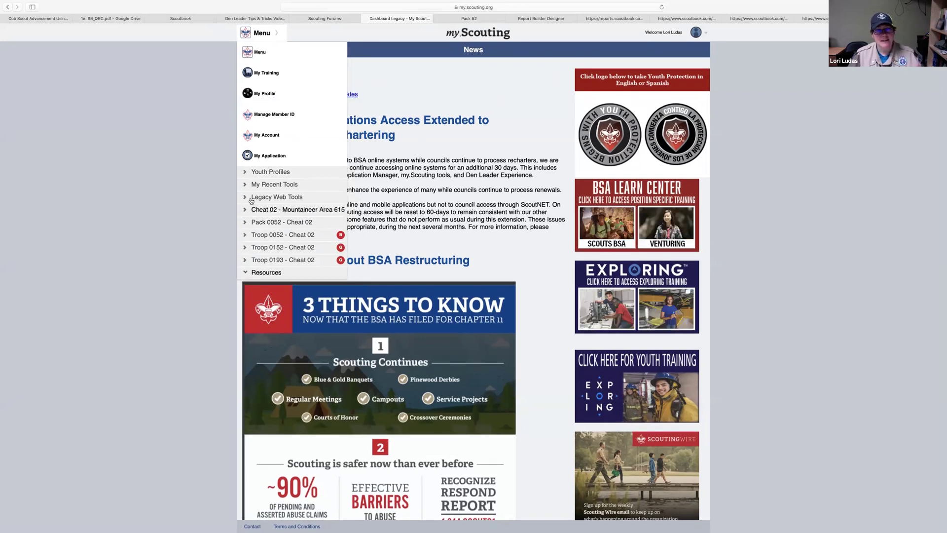
{"action": "left_click", "coordinate": [181, 18]}
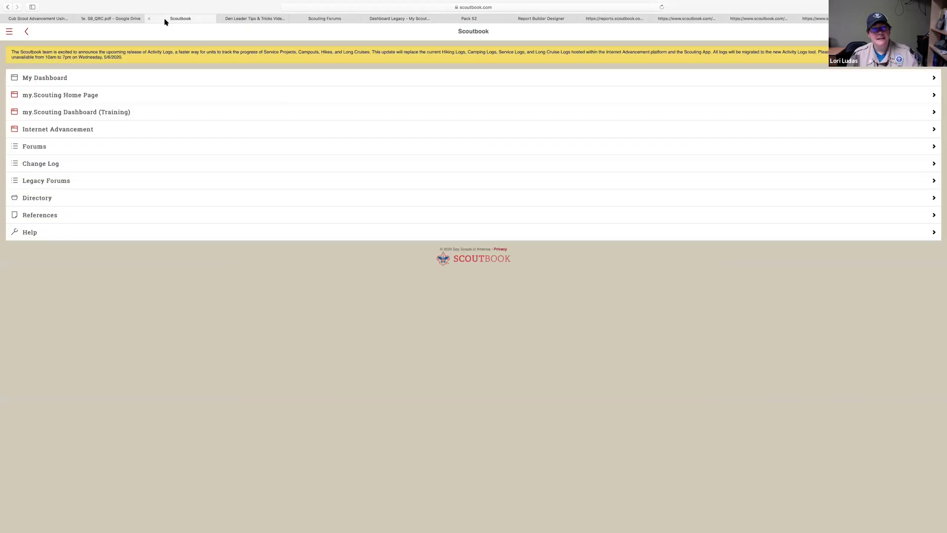